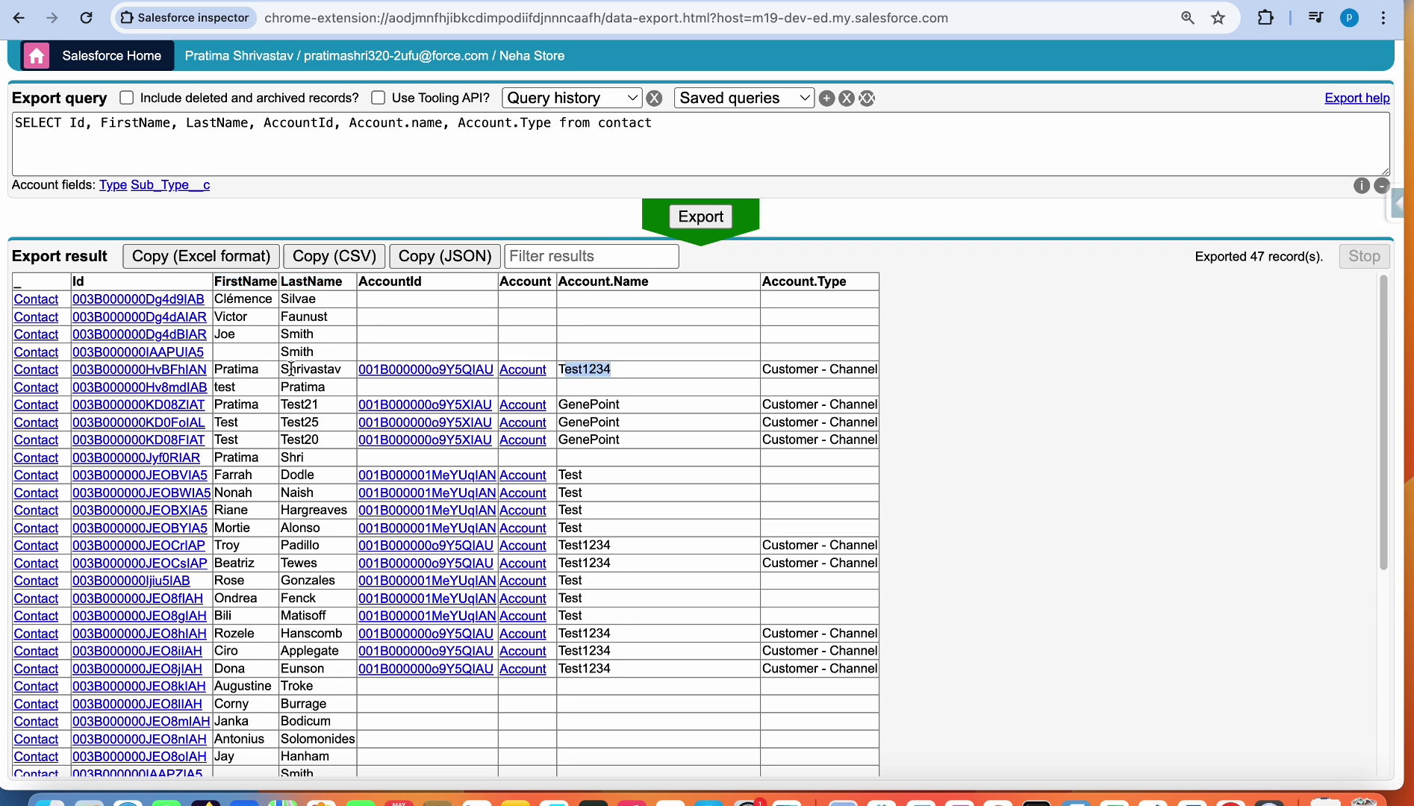
Step: Copy the exported contact records in Excel format
drag(769, 368, 881, 447)
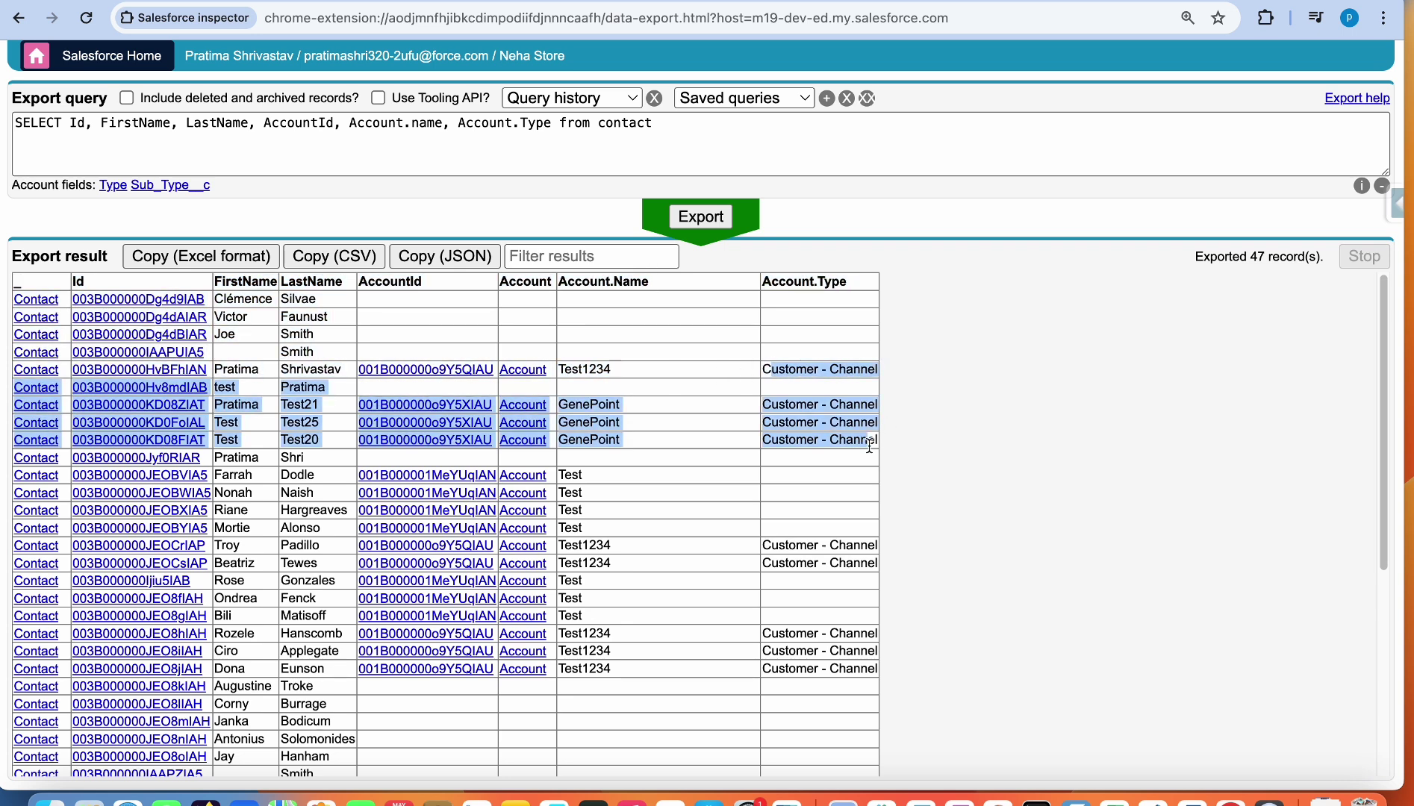
click(860, 553)
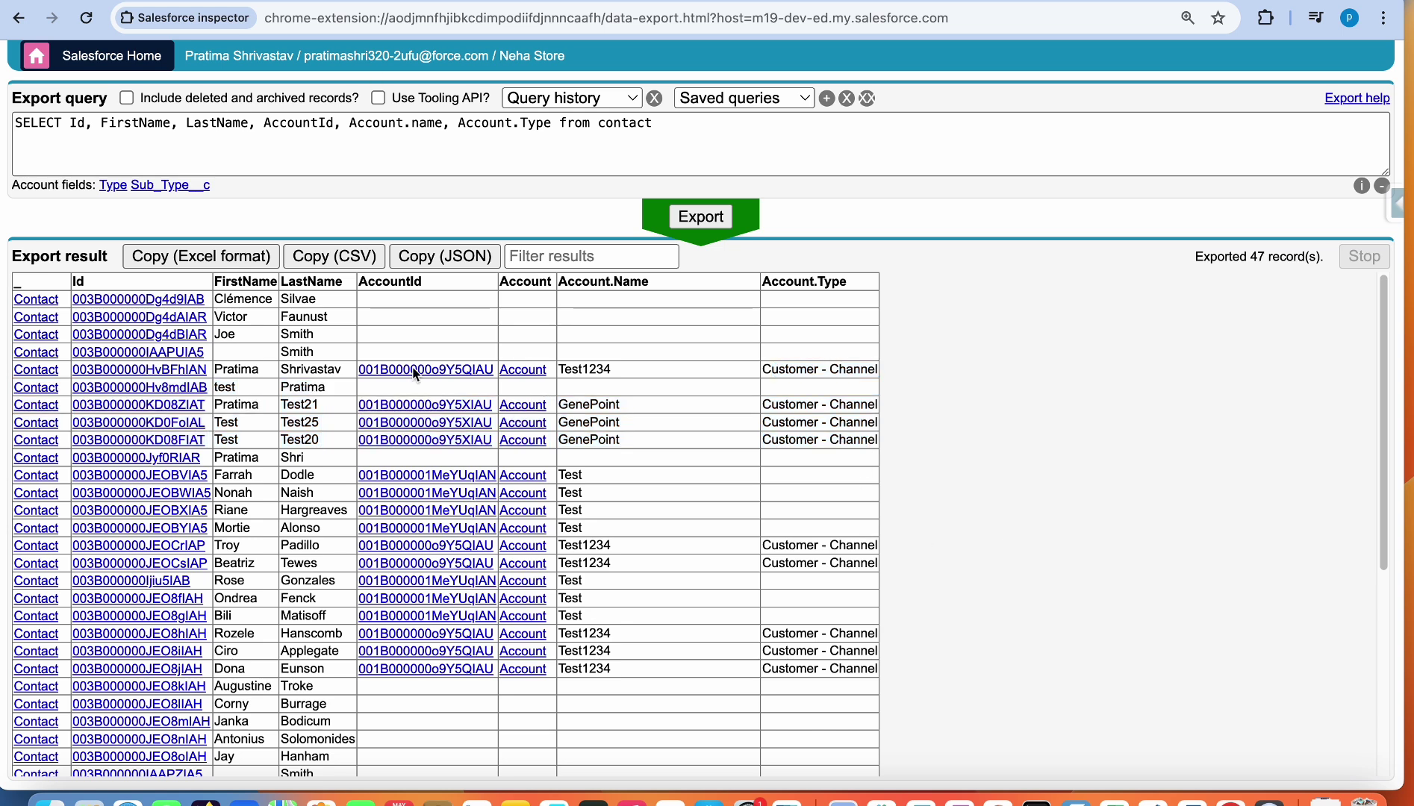
click(243, 262)
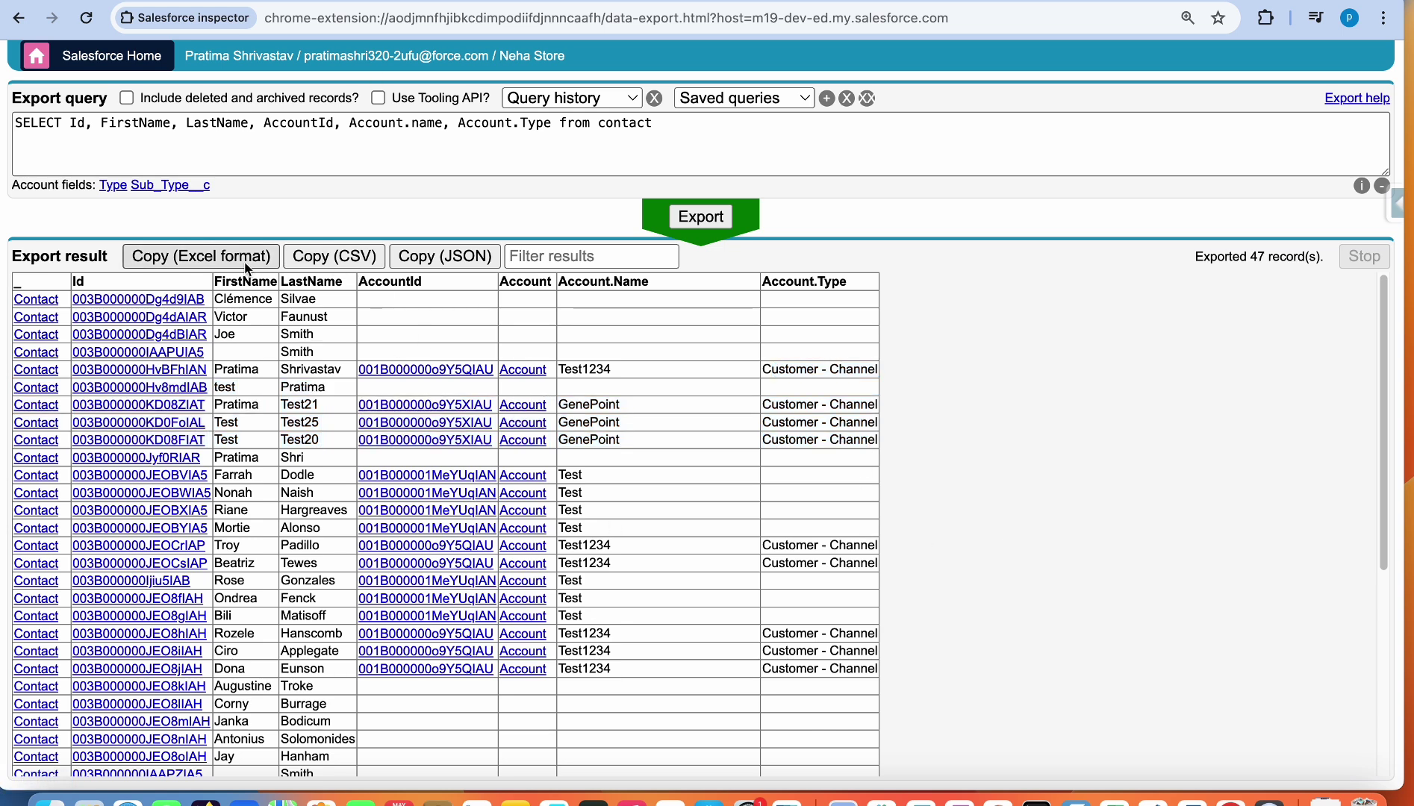
click(263, 264)
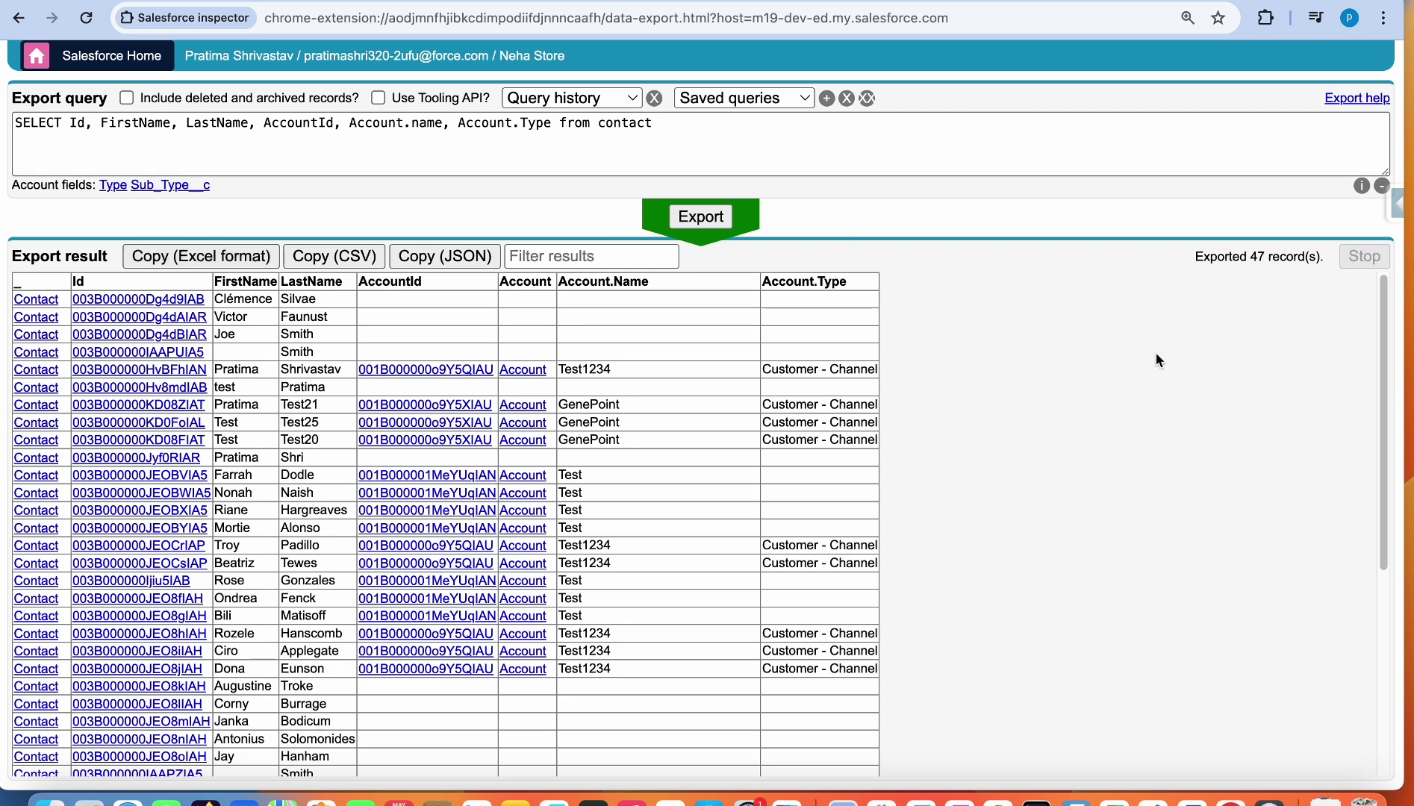
Step: Filter the export results by a partial contact name, and clear the filter again
click(563, 256)
text(prat)
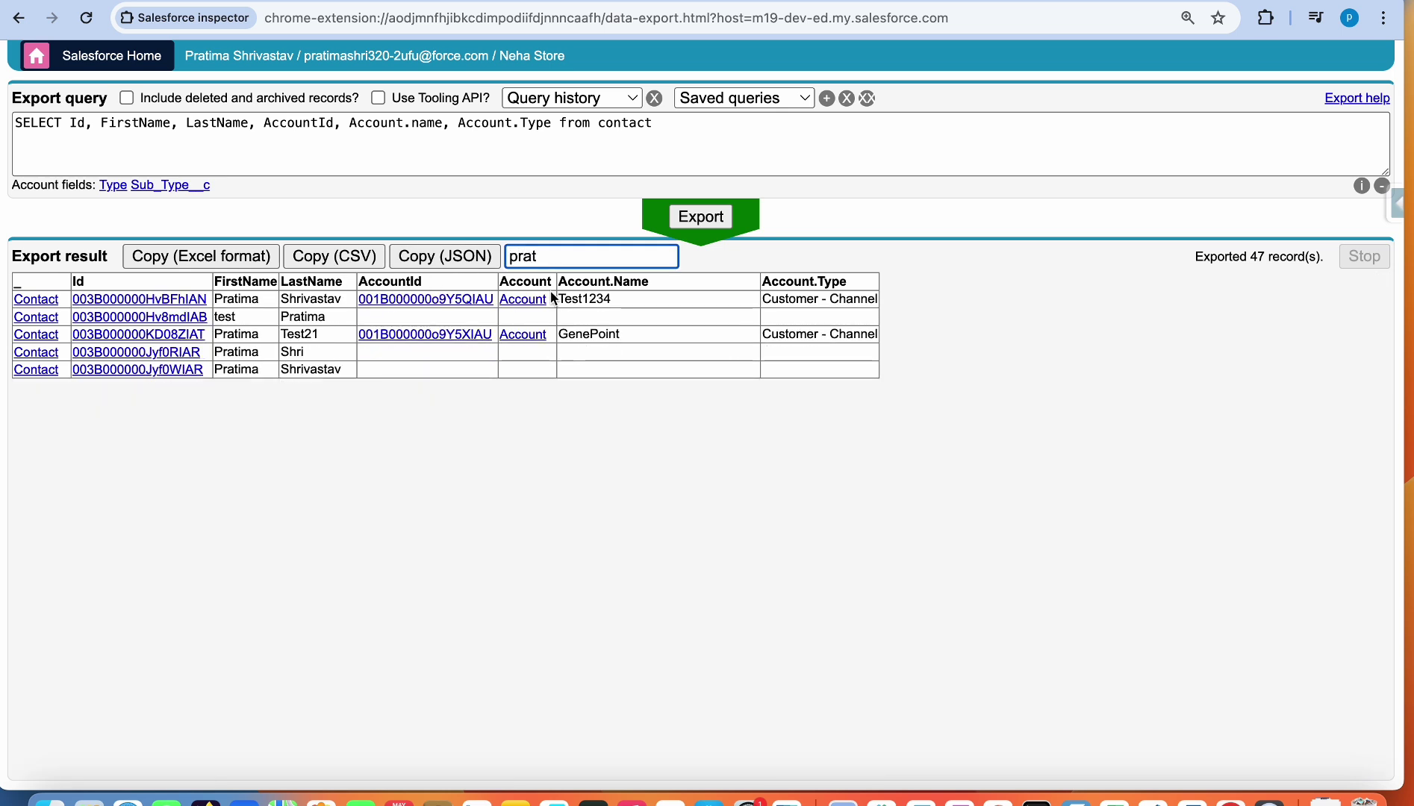
key(BackSpace)
key(BackSpace)
key(BackSpace)
key(BackSpace)
Step: Examine the contact object and the Account relationship prefix used in the export query
click(74, 124)
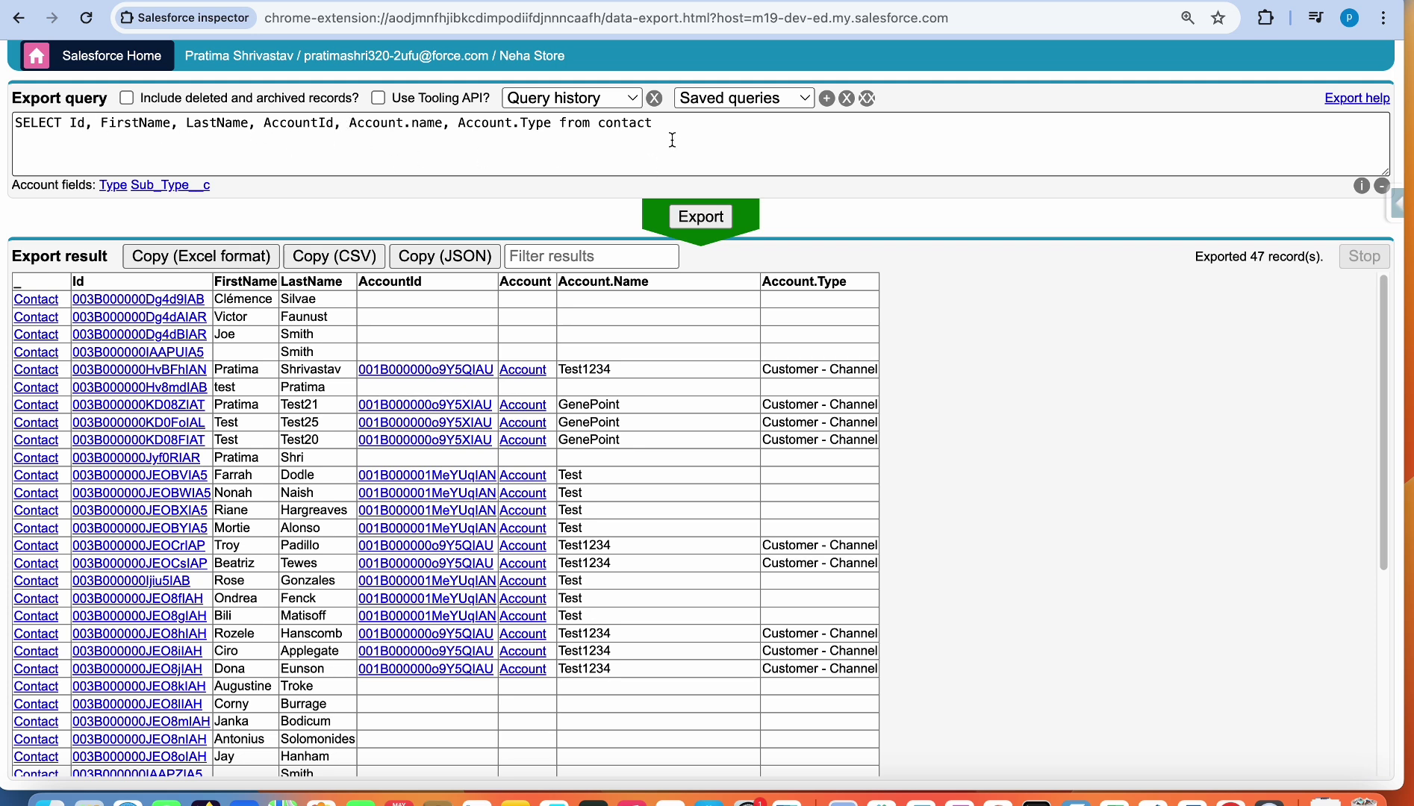
click(656, 123)
drag(656, 123, 597, 122)
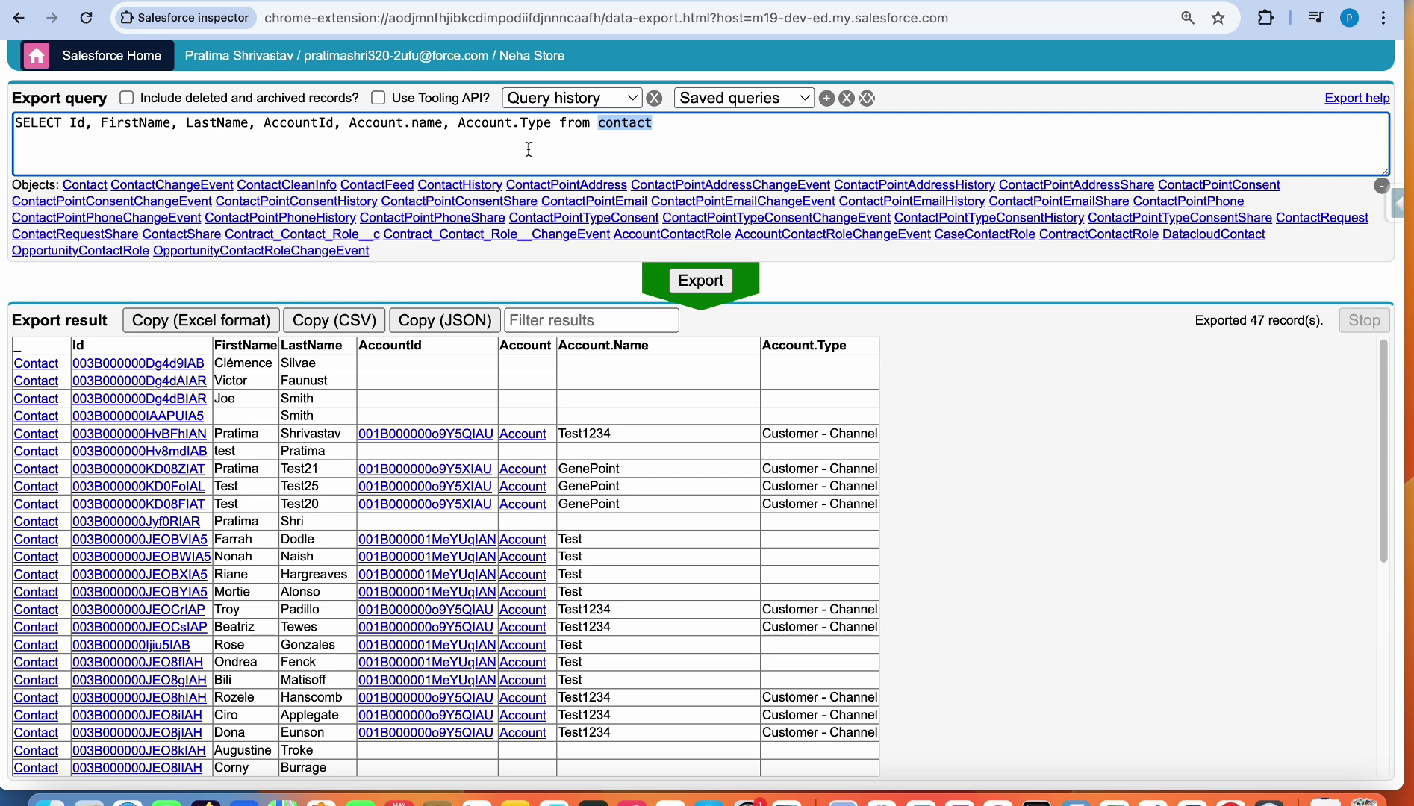
click(607, 148)
double_click(480, 124)
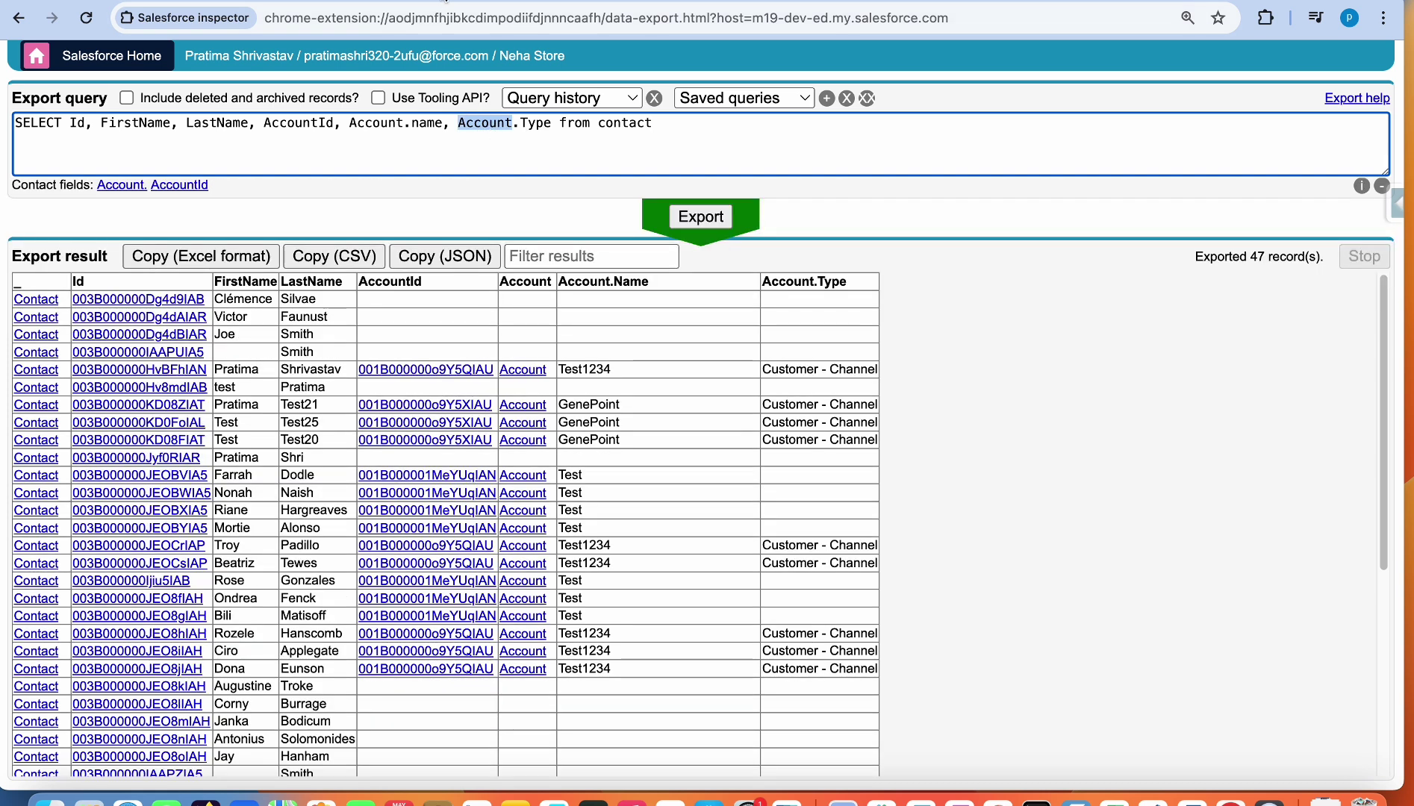
Step: Switch to the Salesforce Object Manager, search for "conta" and show the Contact object's Fields & Relationships
click(446, 2)
click(698, 520)
click(1060, 168)
text(conta)
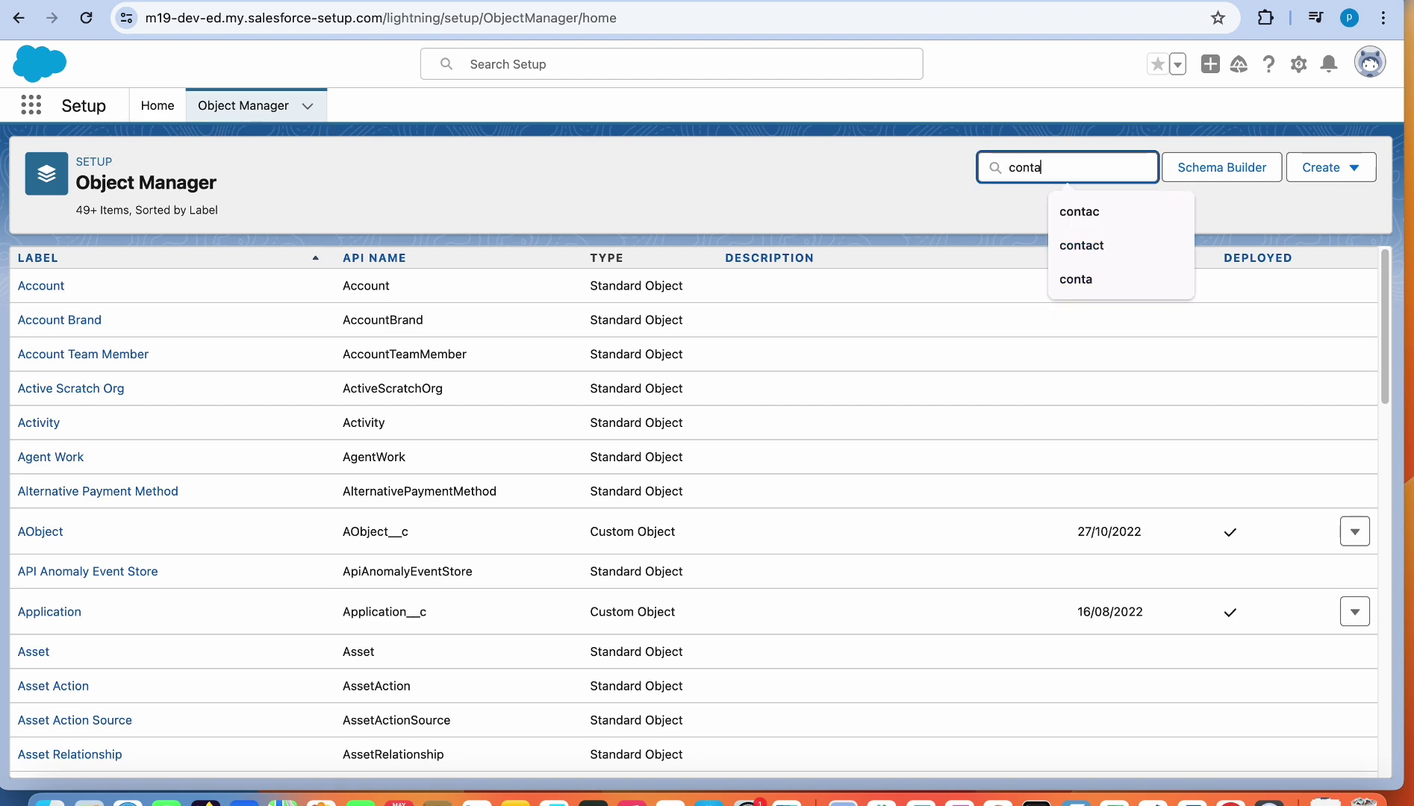
click(45, 293)
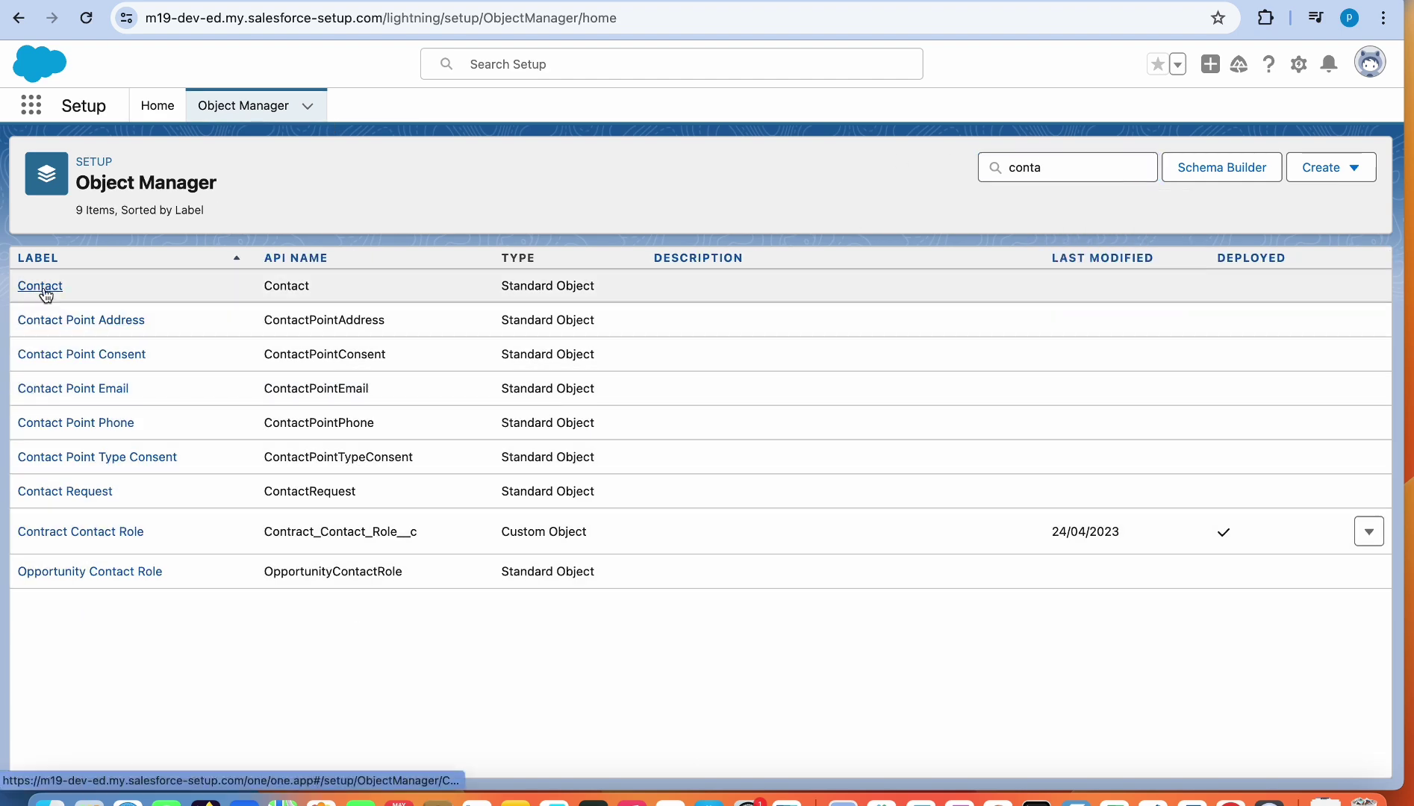
click(85, 302)
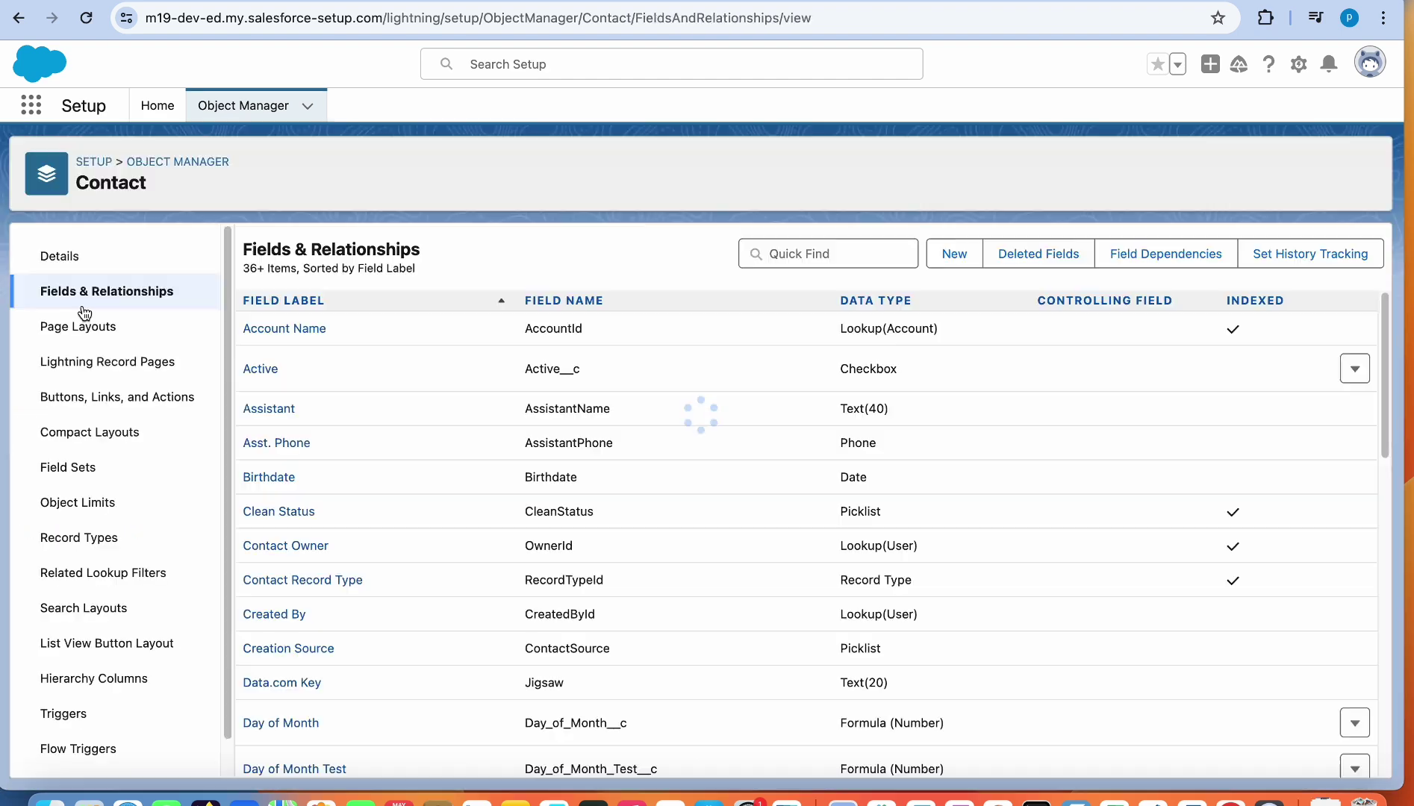
Step: Inspect the Account Name lookup field's details, including its Field Name, Child Relationship Name and the related help text
double_click(557, 329)
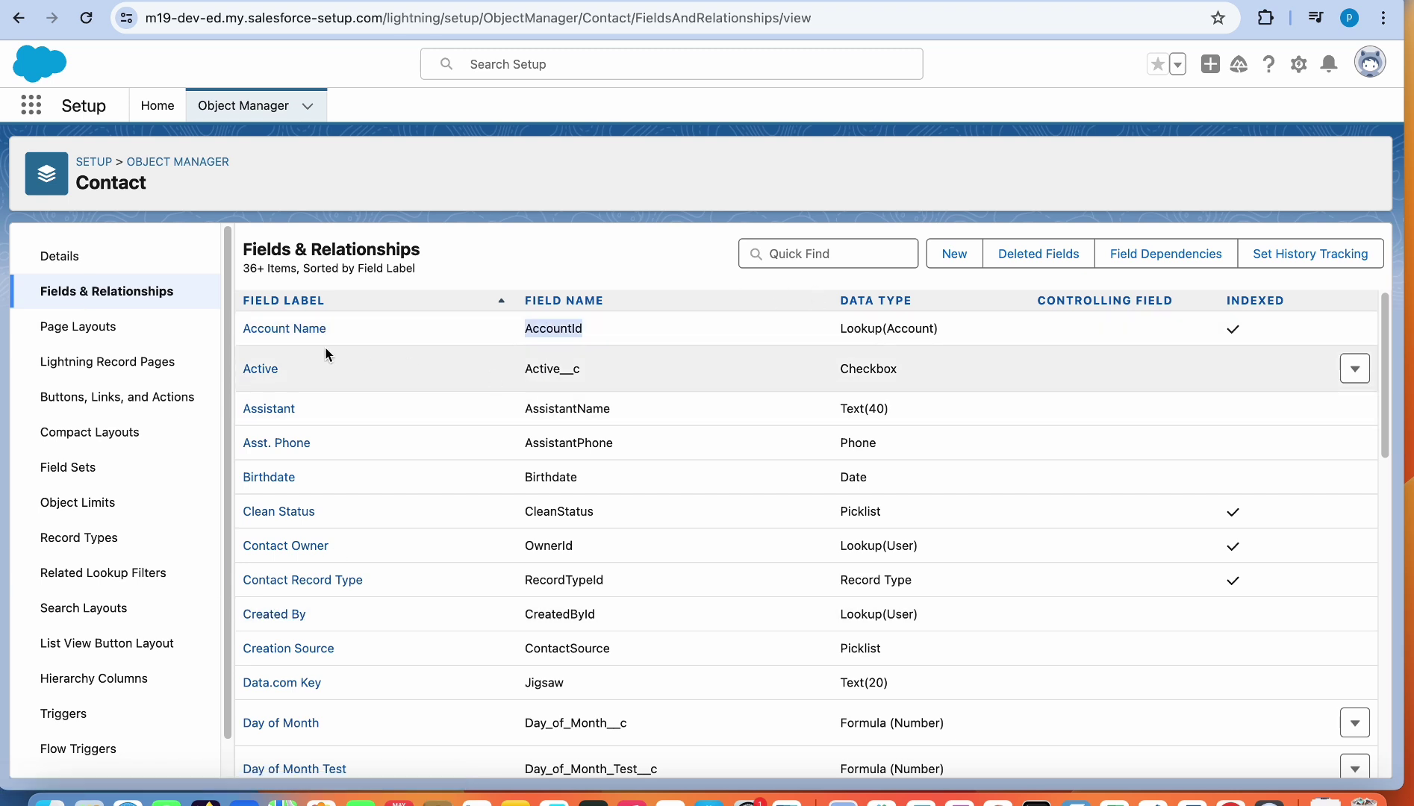
click(304, 330)
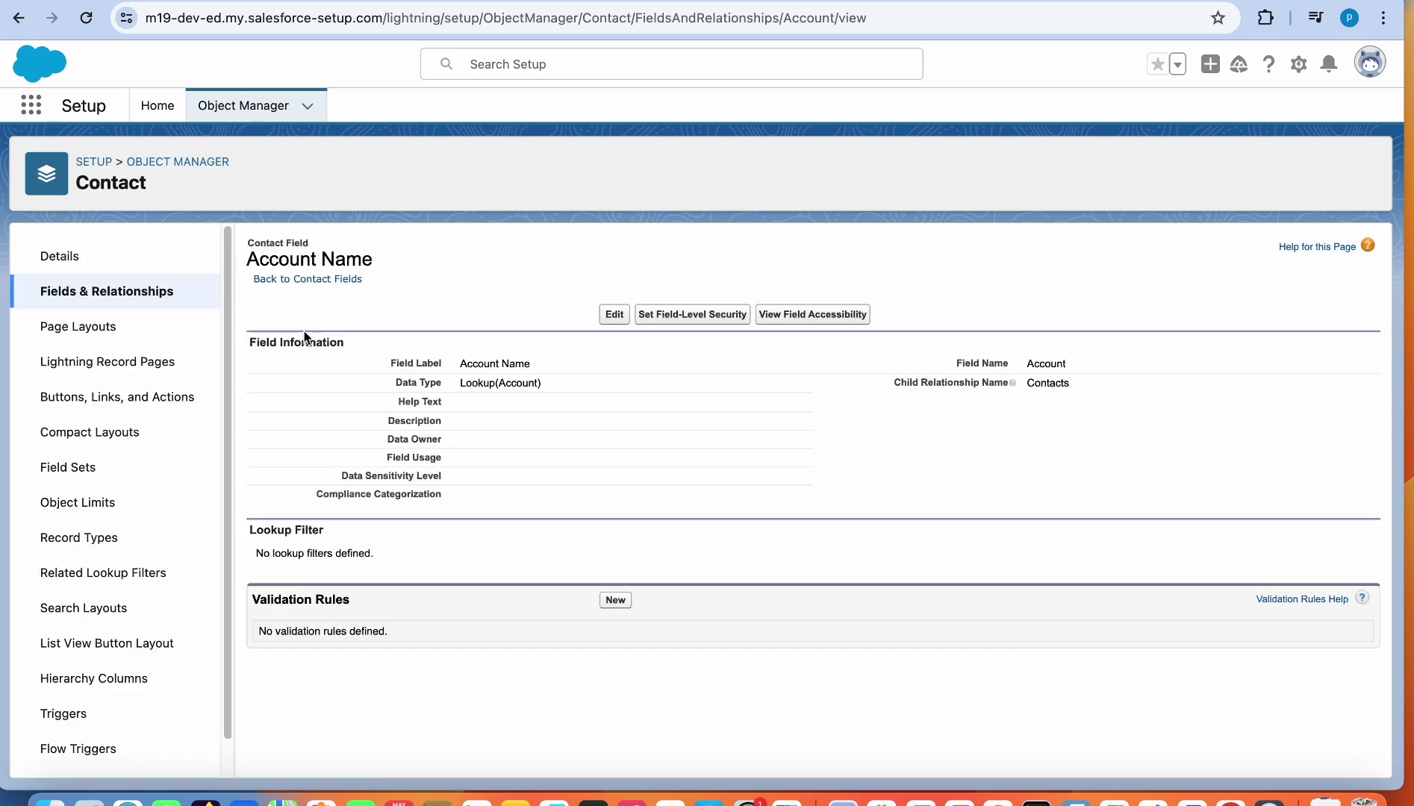
drag(1070, 370, 1025, 369)
drag(899, 379, 1009, 385)
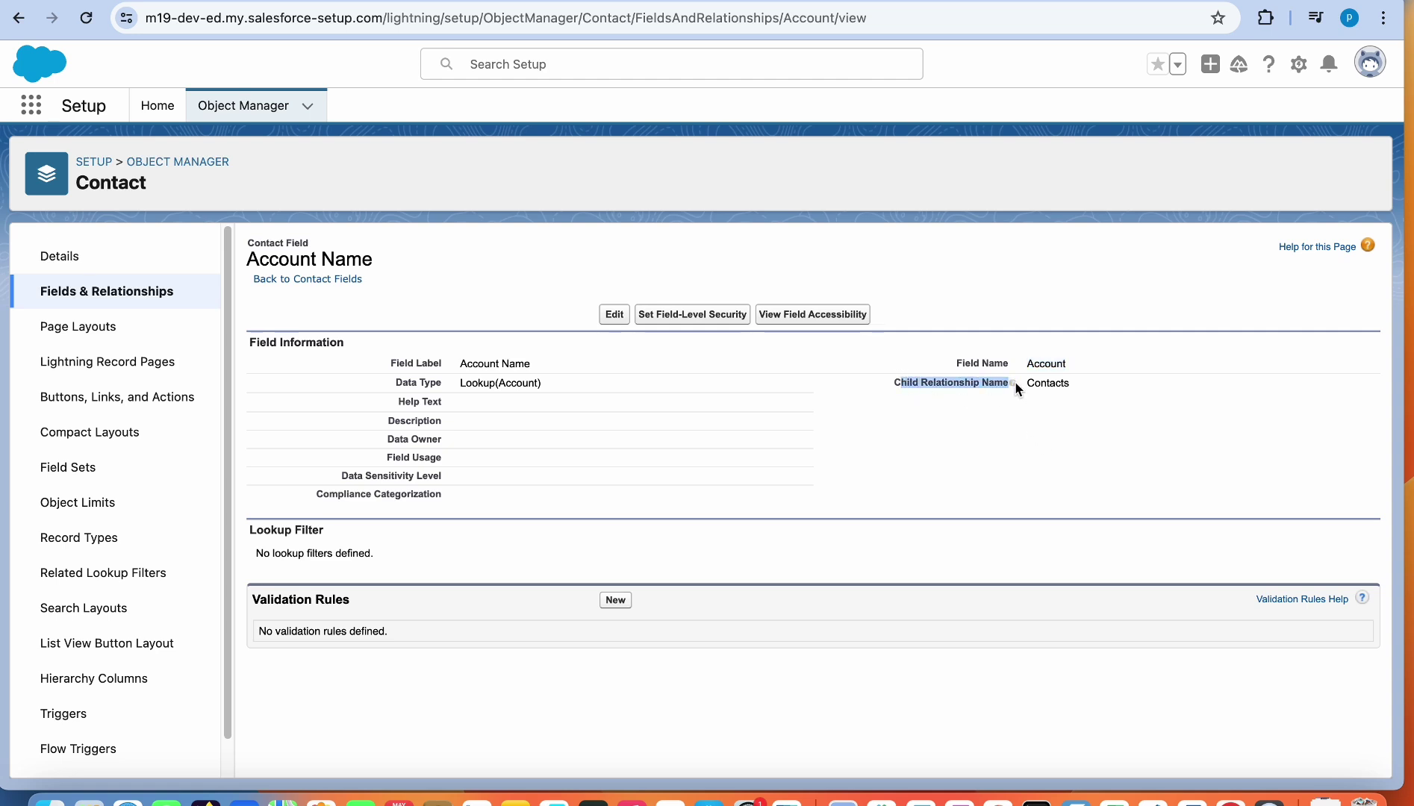
mouse_move(1013, 384)
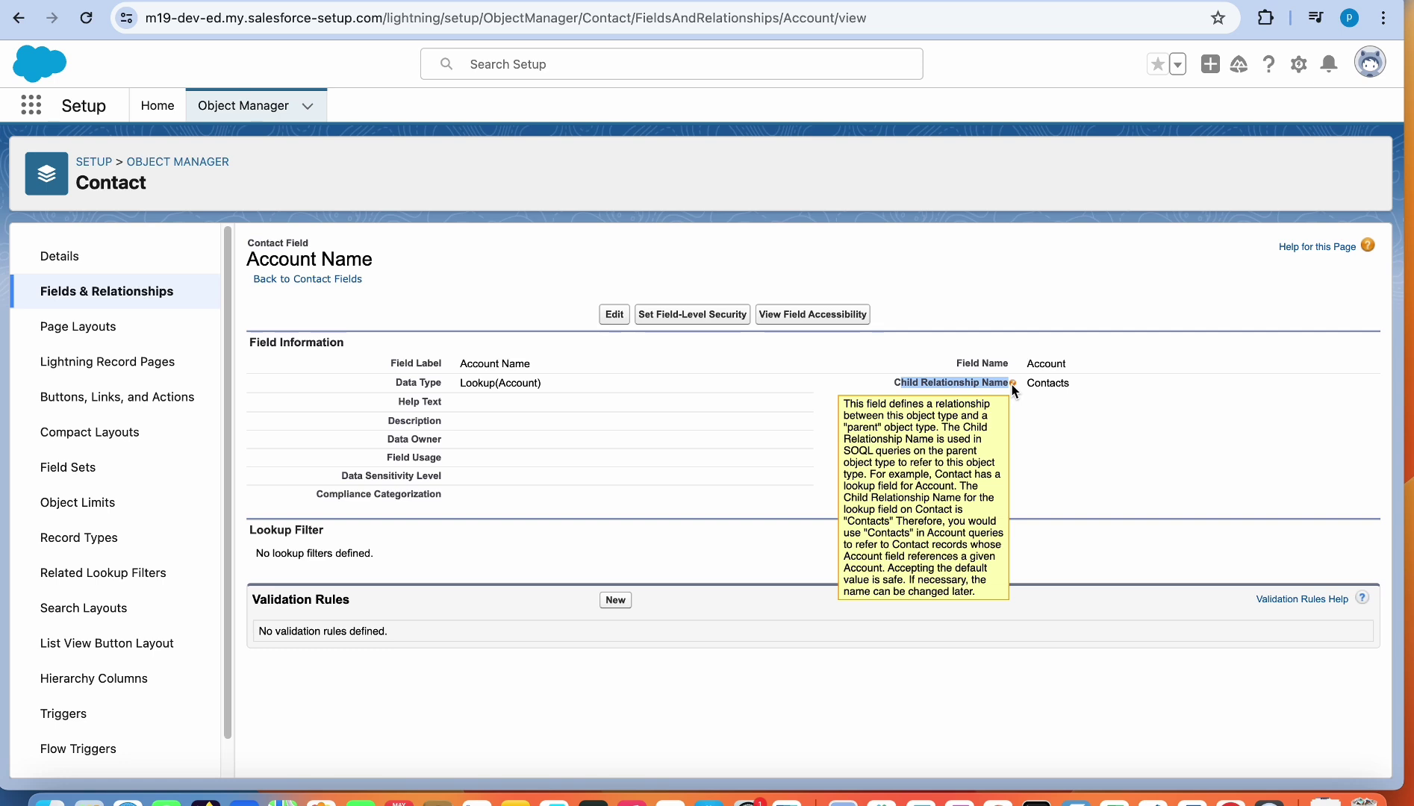
double_click(1047, 383)
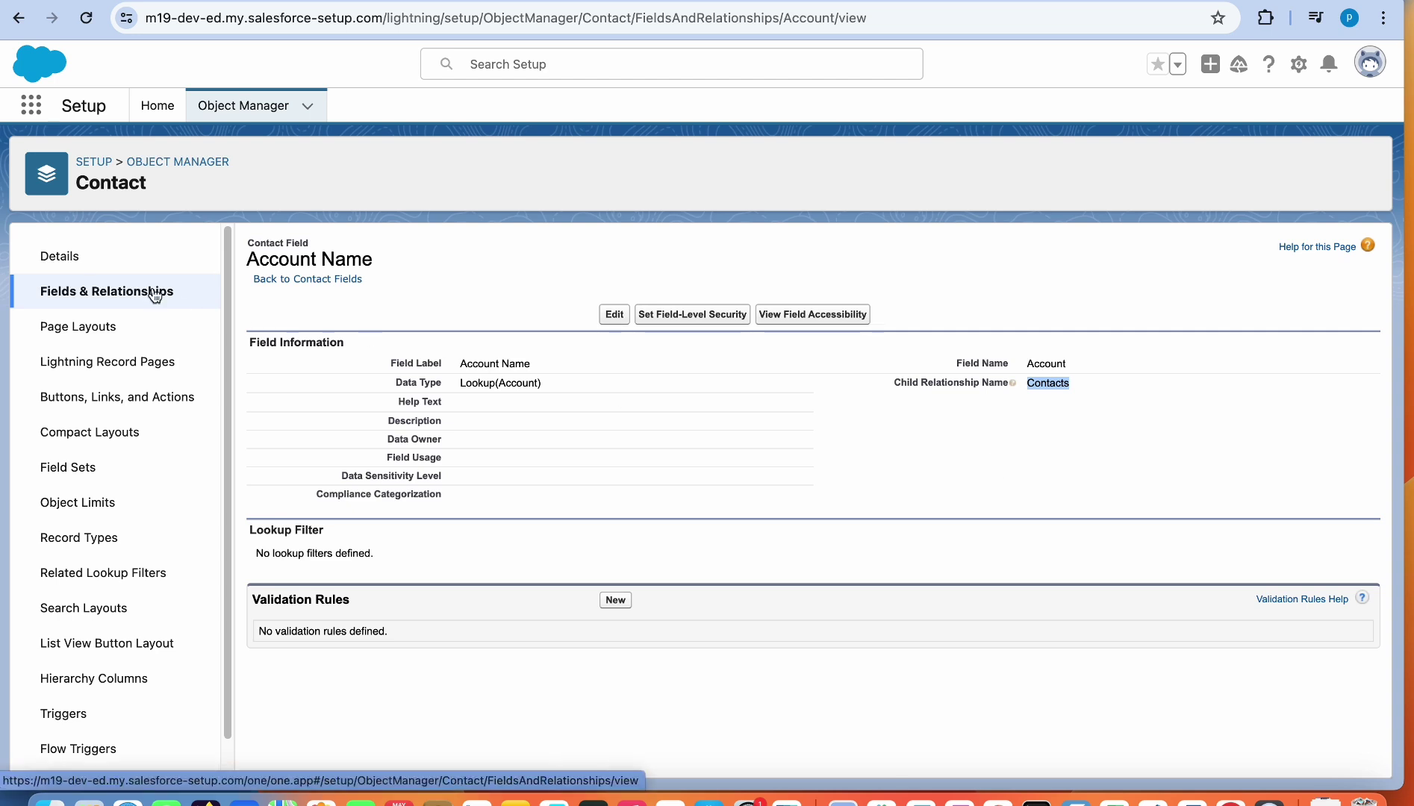
double_click(1036, 365)
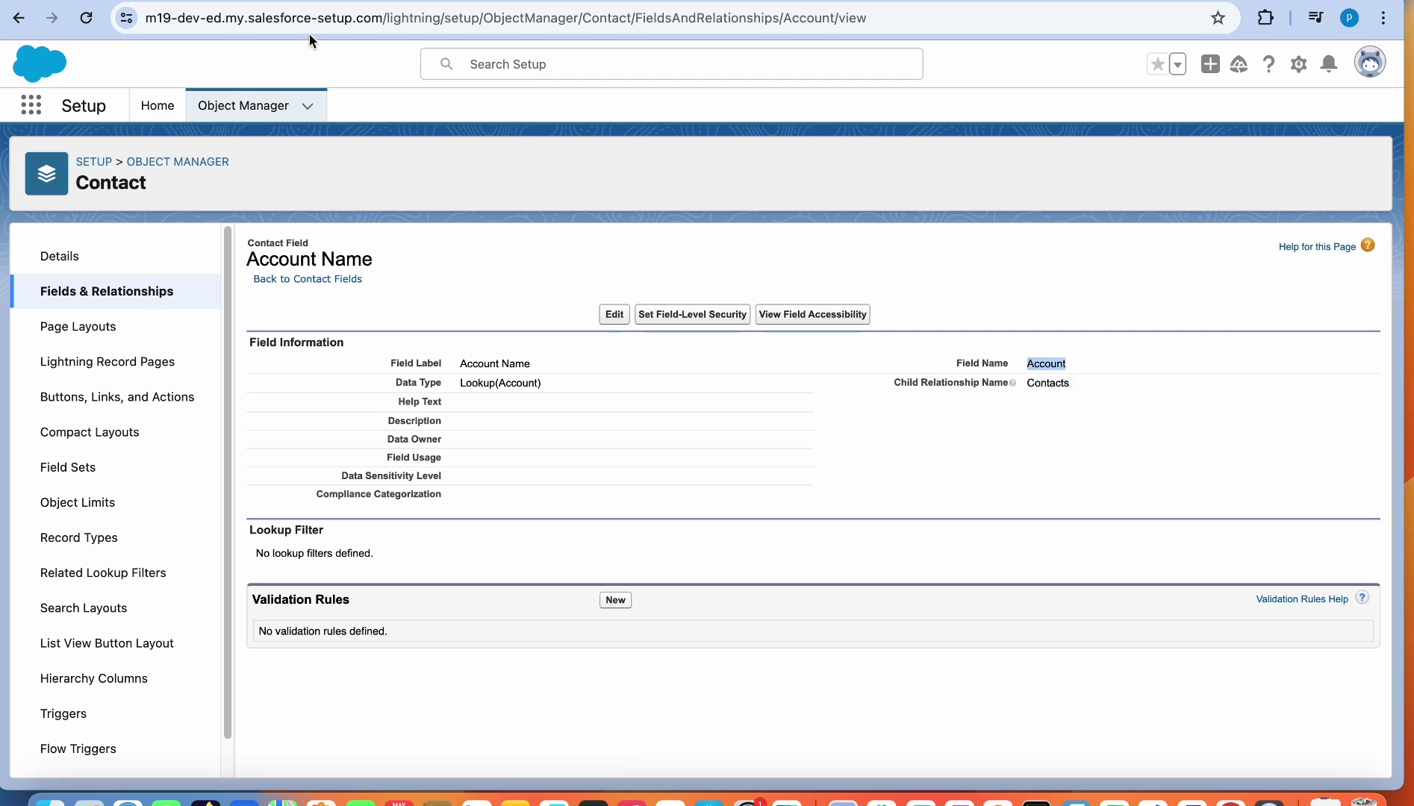
Step: Return to the Salesforce Inspector data export page and rewrite the query as SELECT Id from Account
key(ctrl+Tab)
click(554, 140)
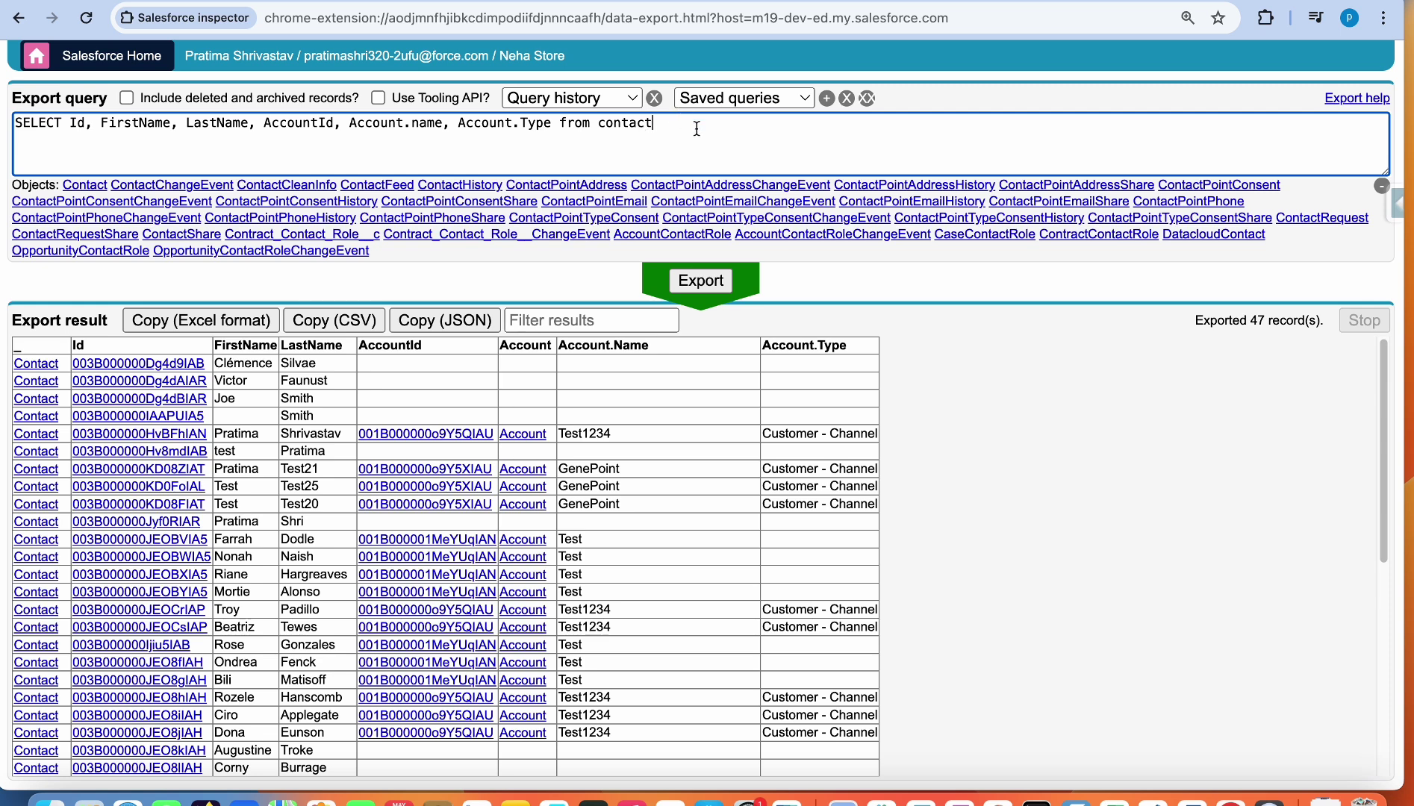
drag(696, 128, 103, 123)
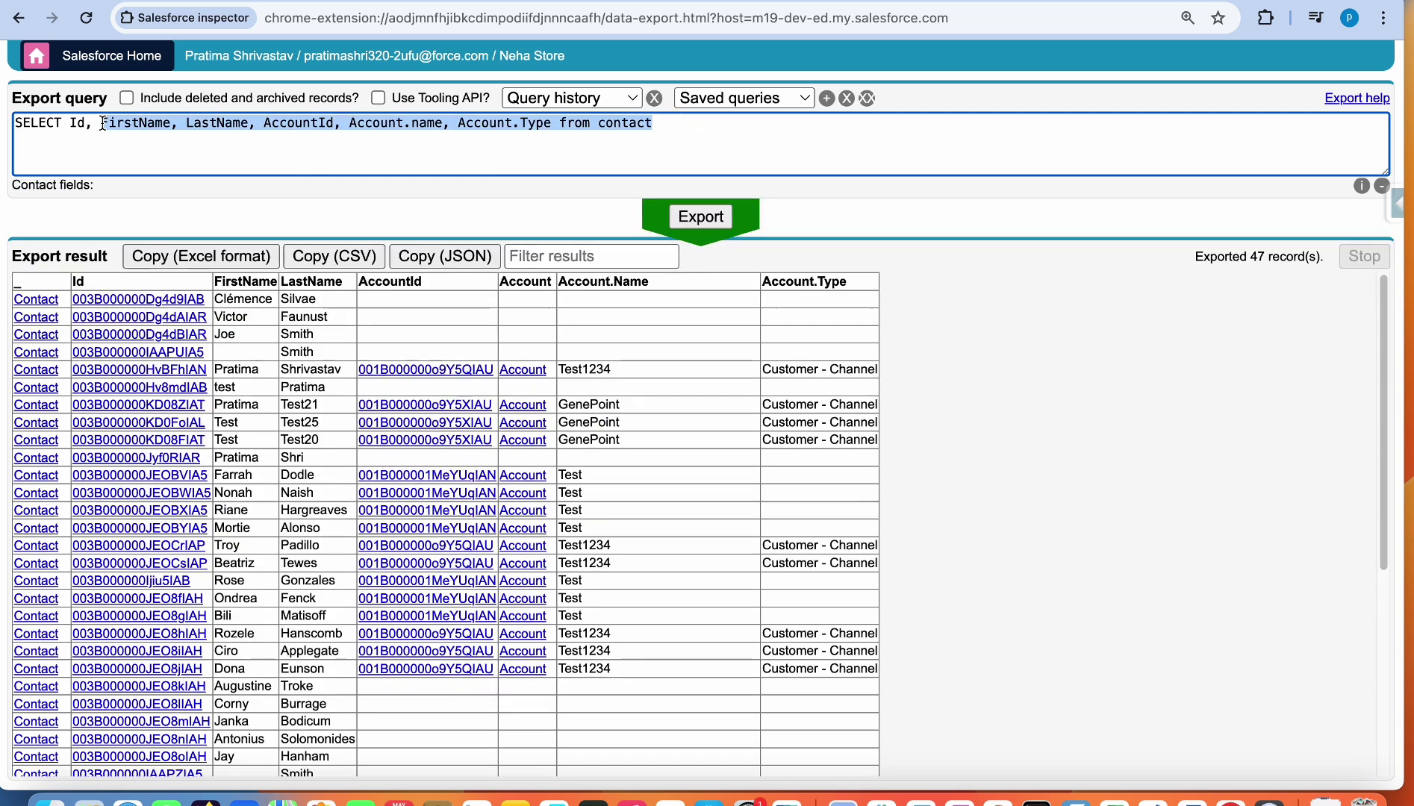
key(BackSpace)
text(from)
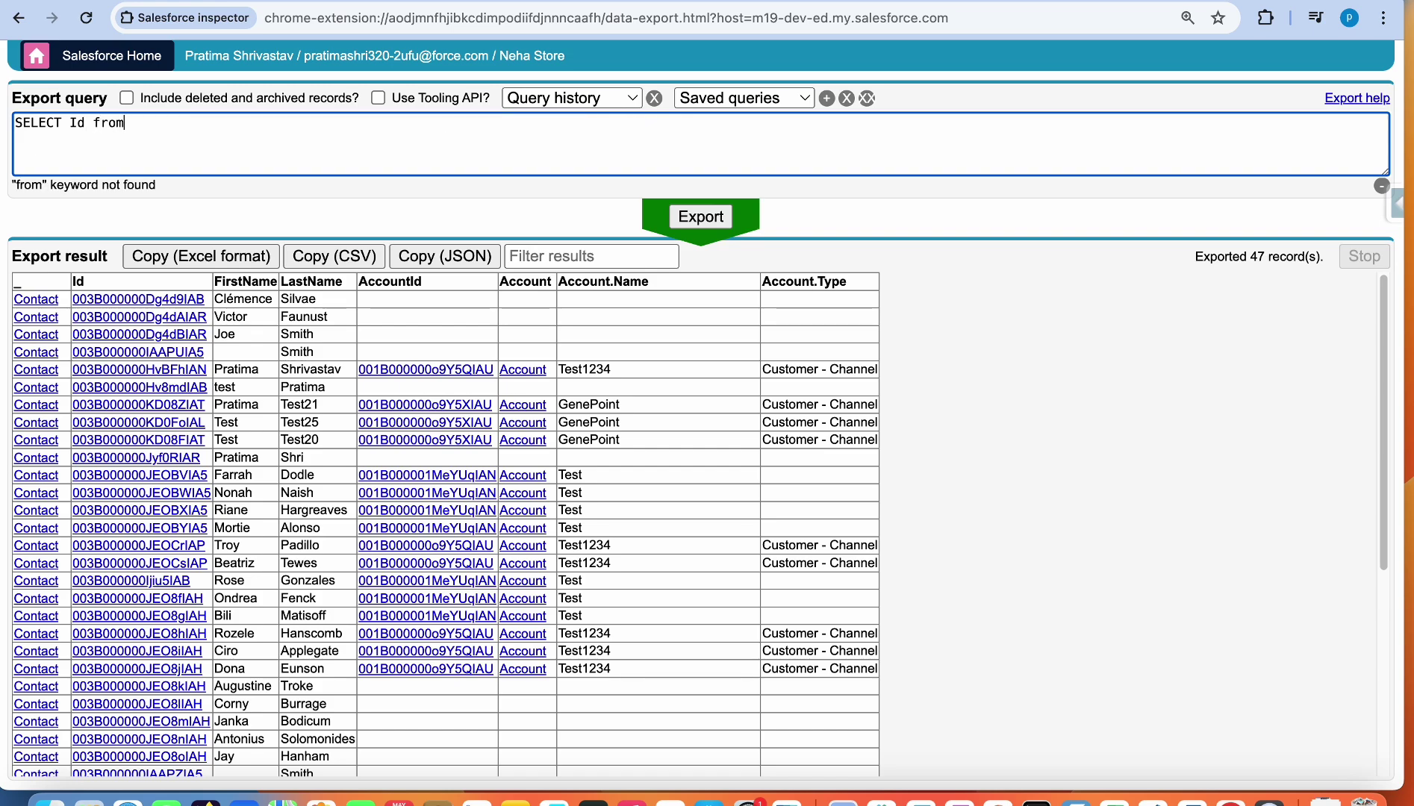
text( Account)
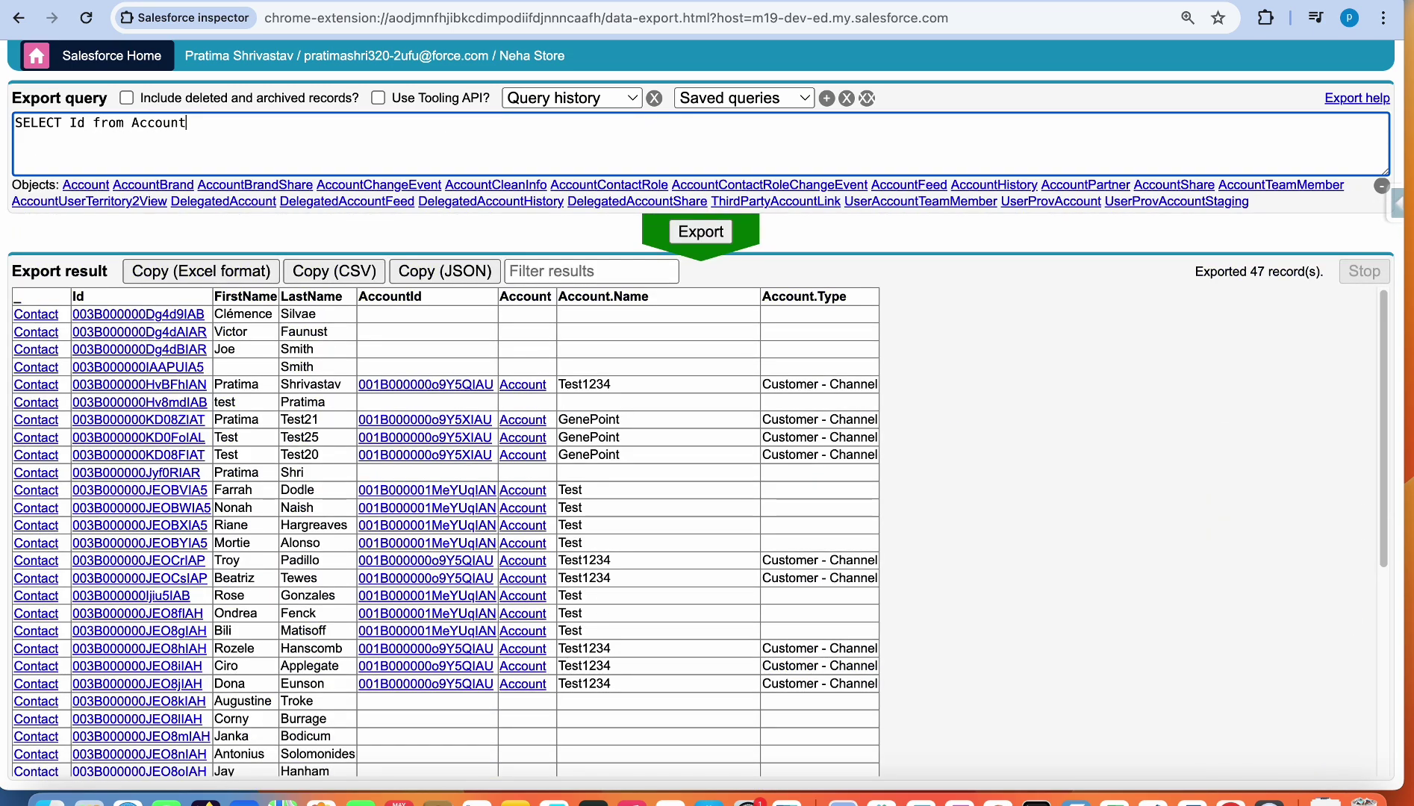
Step: Add Name and a nested (SELECT firstName, lastName) subquery to the fields selected from Account
click(86, 123)
text(, Name, )
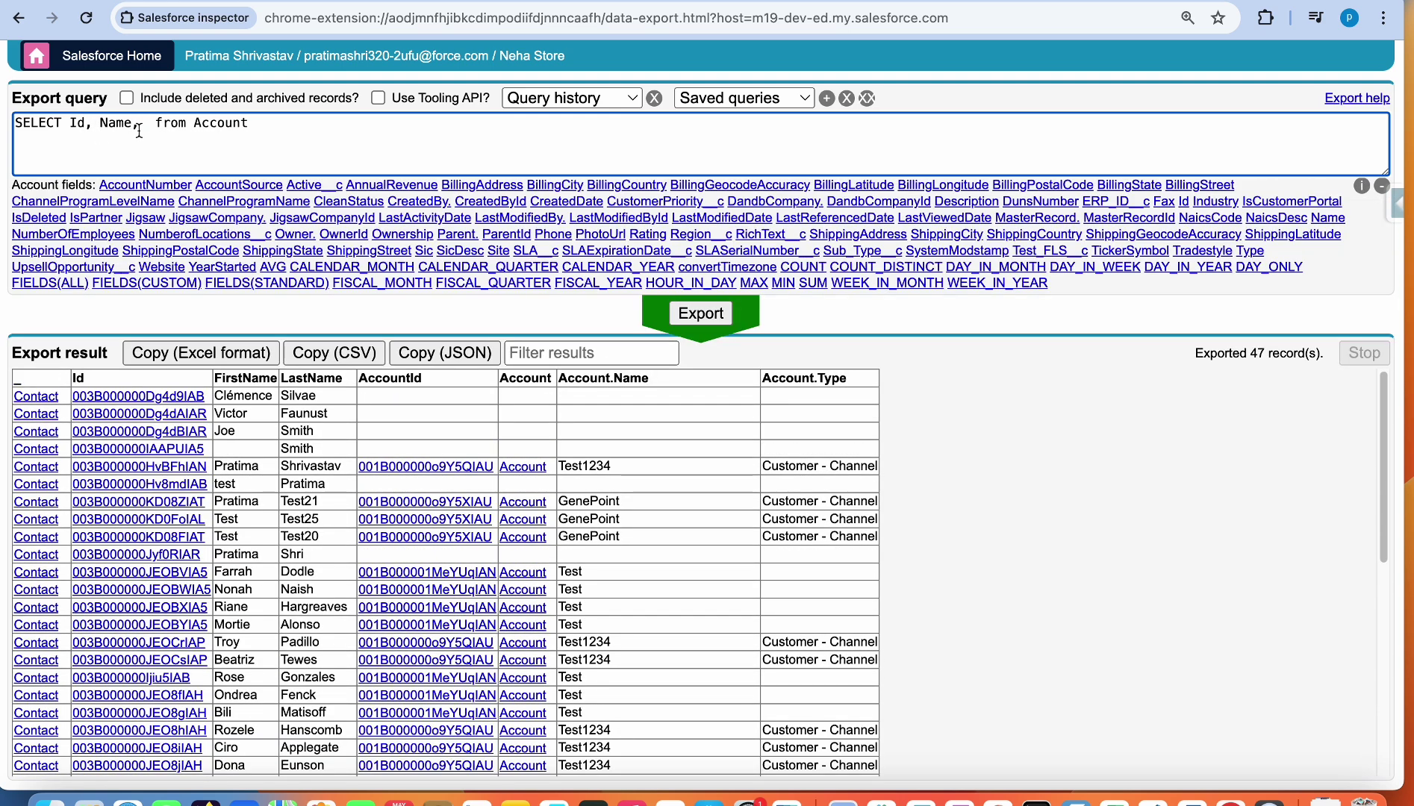
text((SELECT )
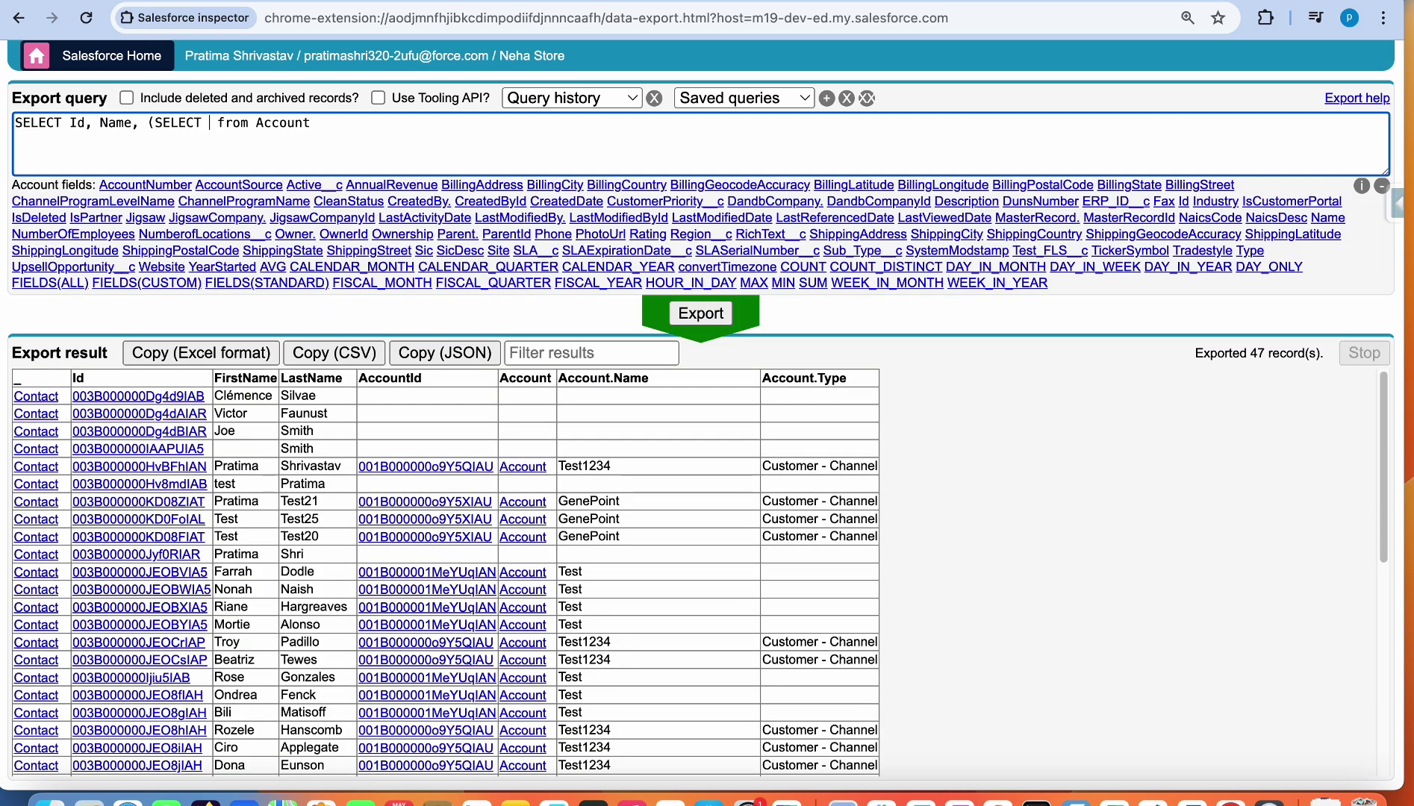
text(firstName))
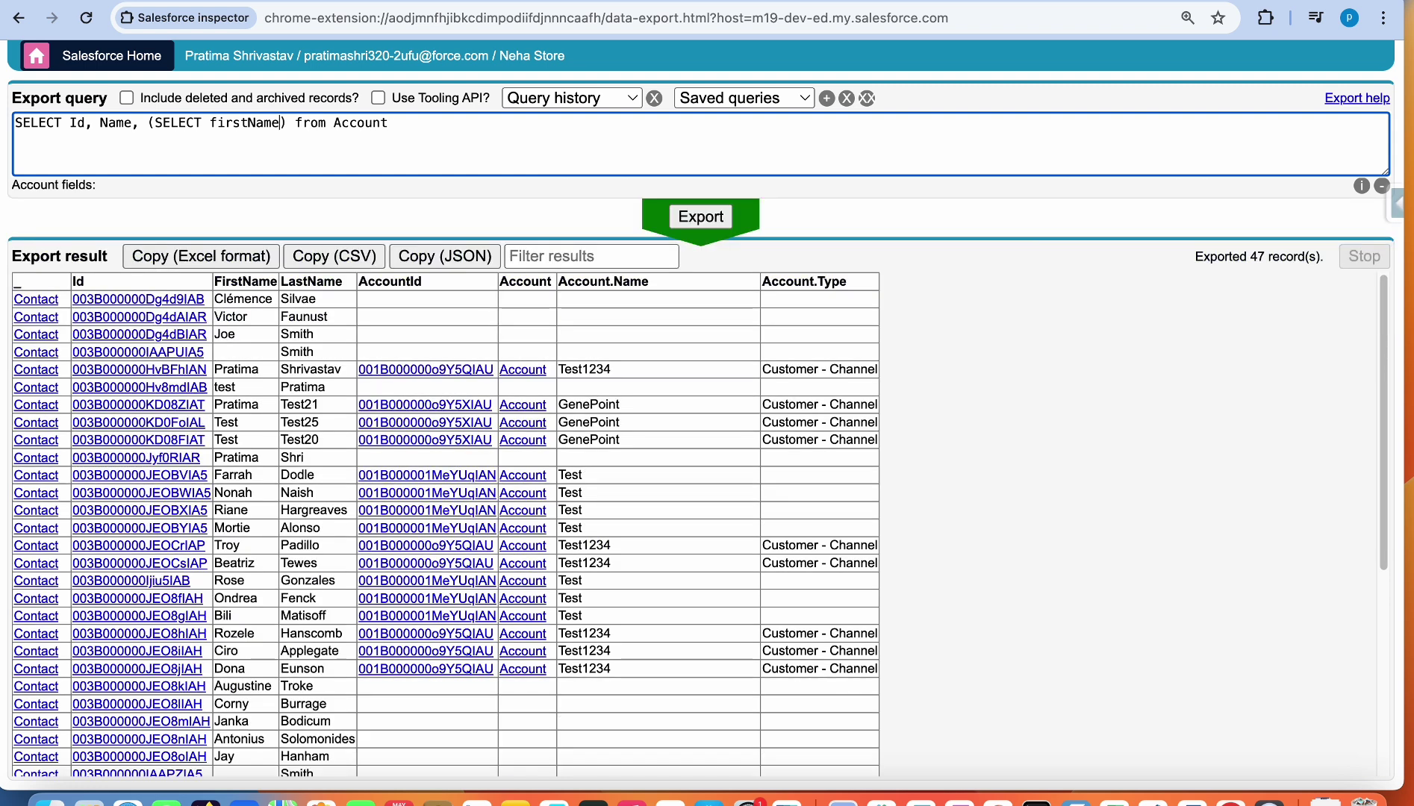
text(, )
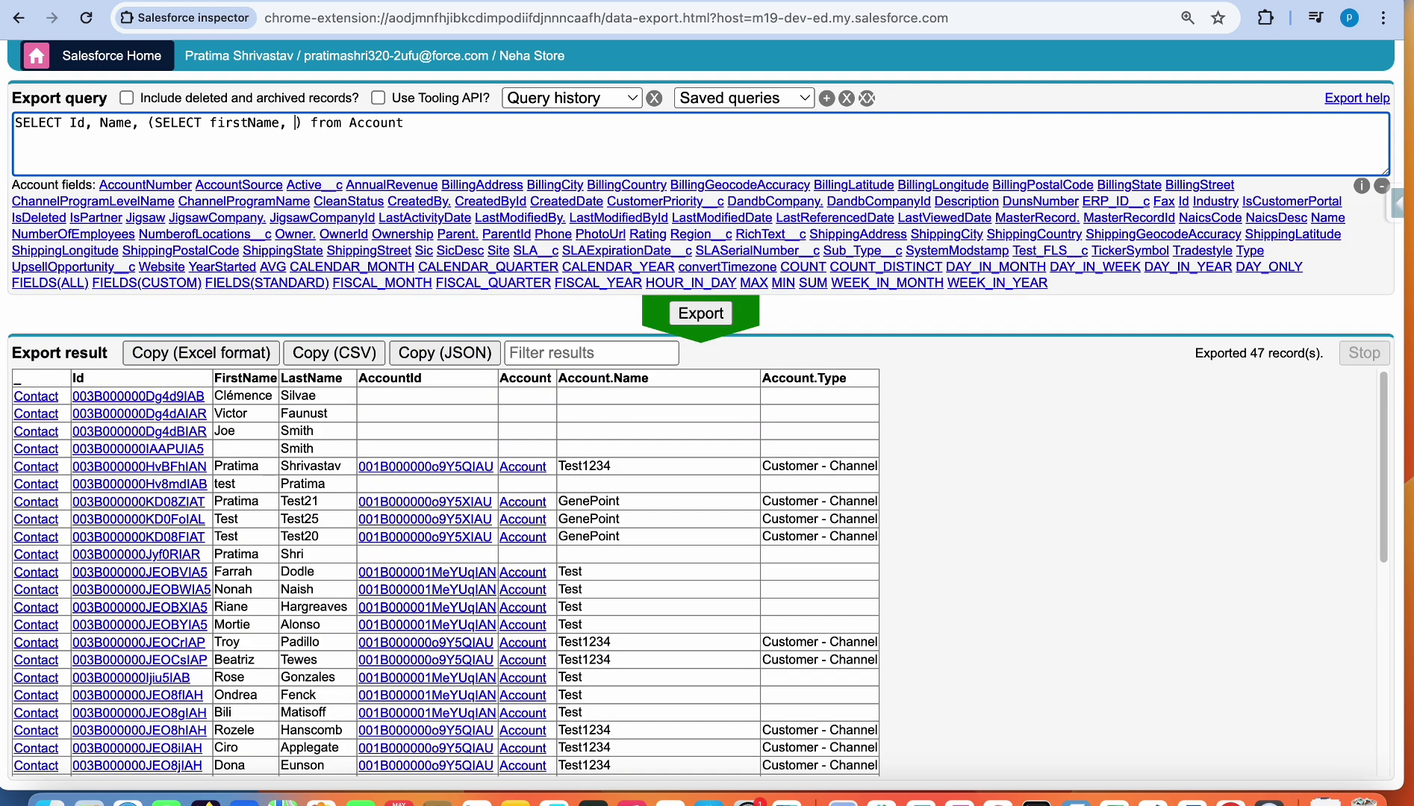
text(lastNa)
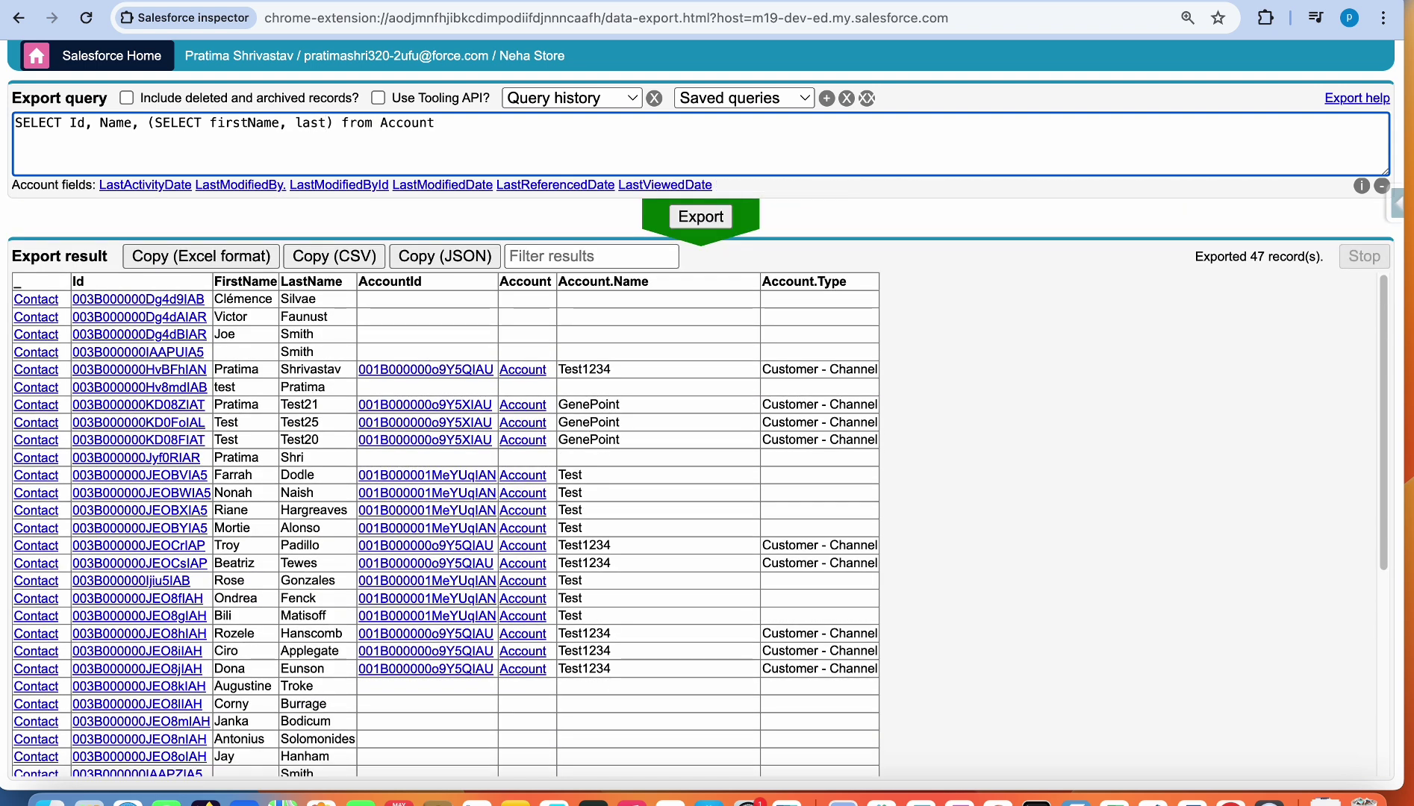
text(me)
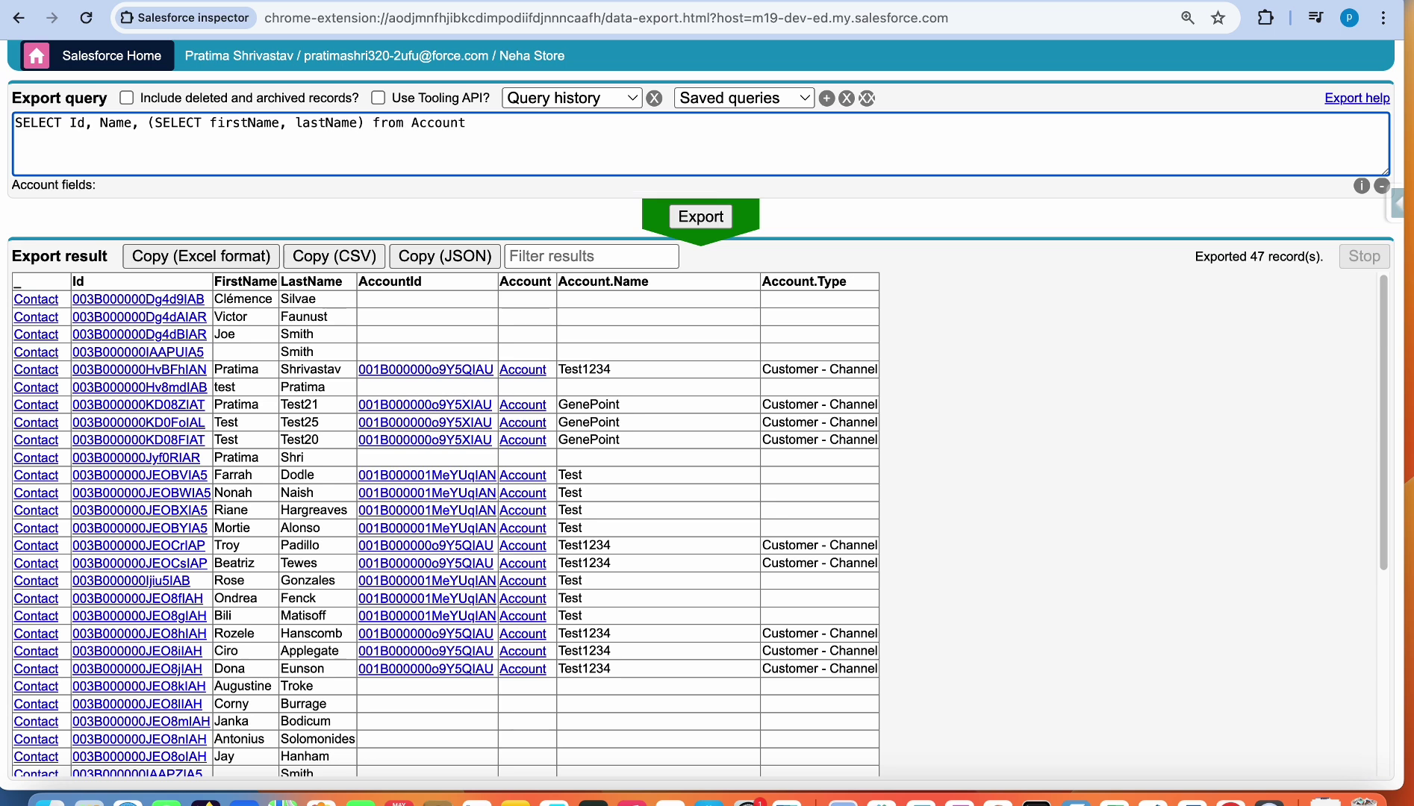
Step: Copy the Active__c field name from the Contact object's field list and add it to the subquery after lastName
double_click(335, 126)
click(352, 123)
text(,)
key(ctrl+Tab)
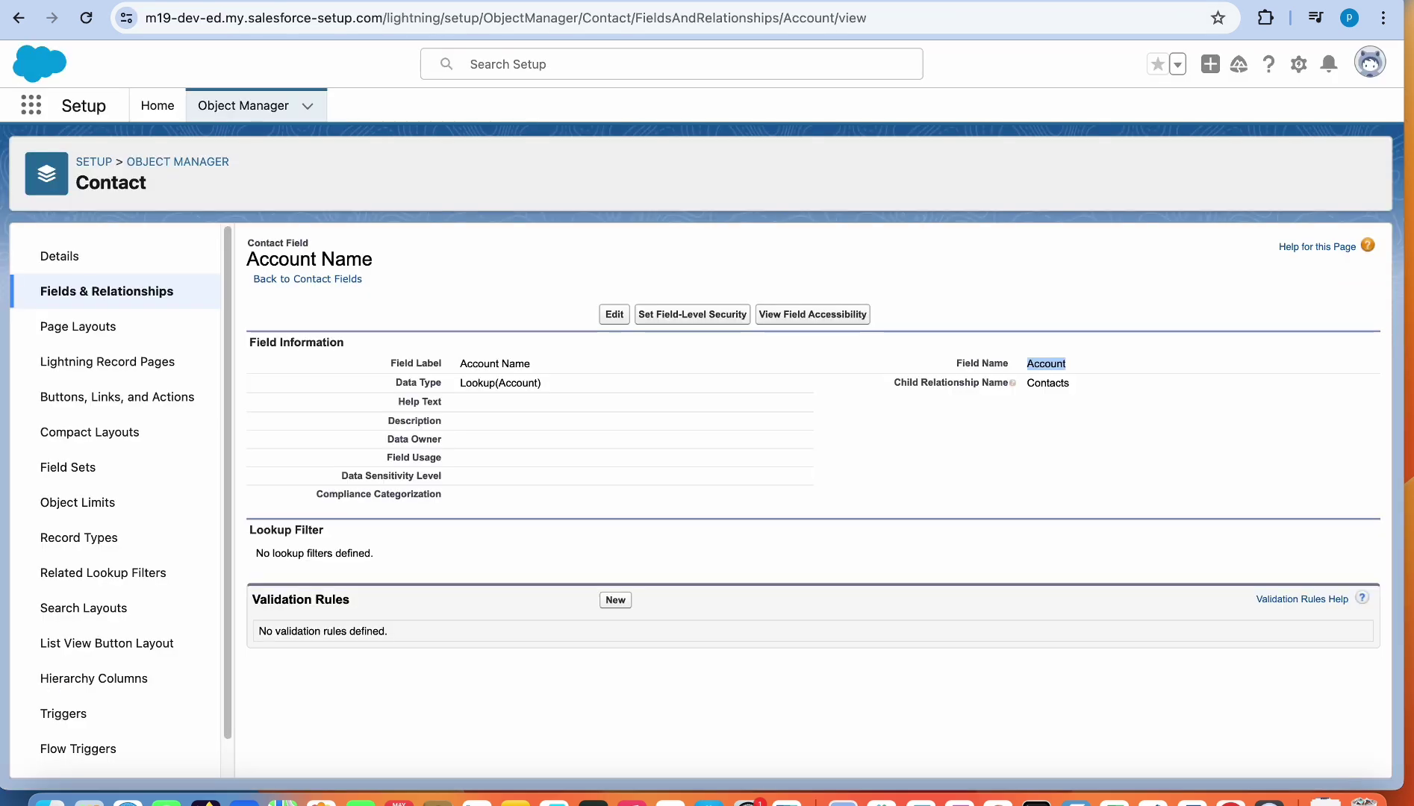
click(125, 301)
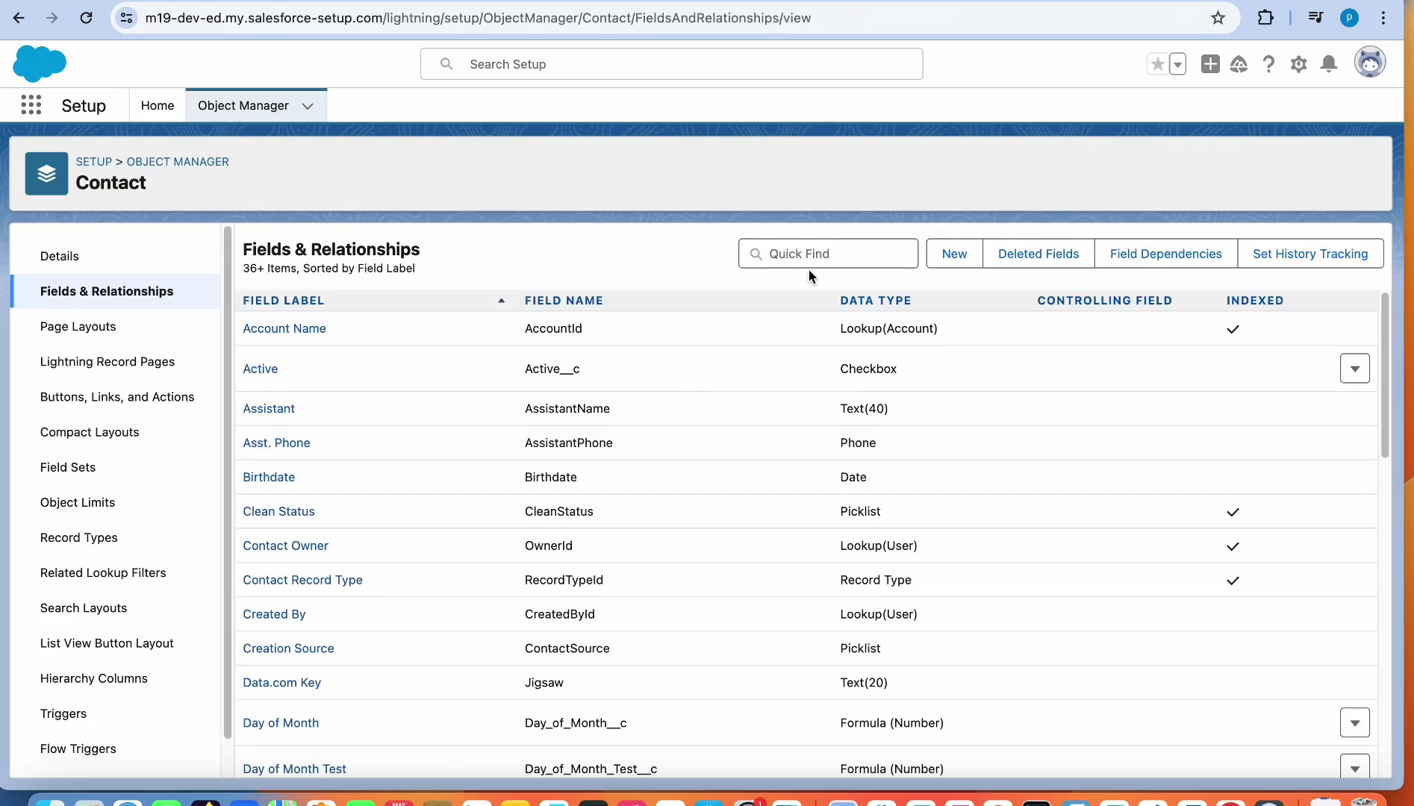
double_click(553, 368)
key(ctrl+c)
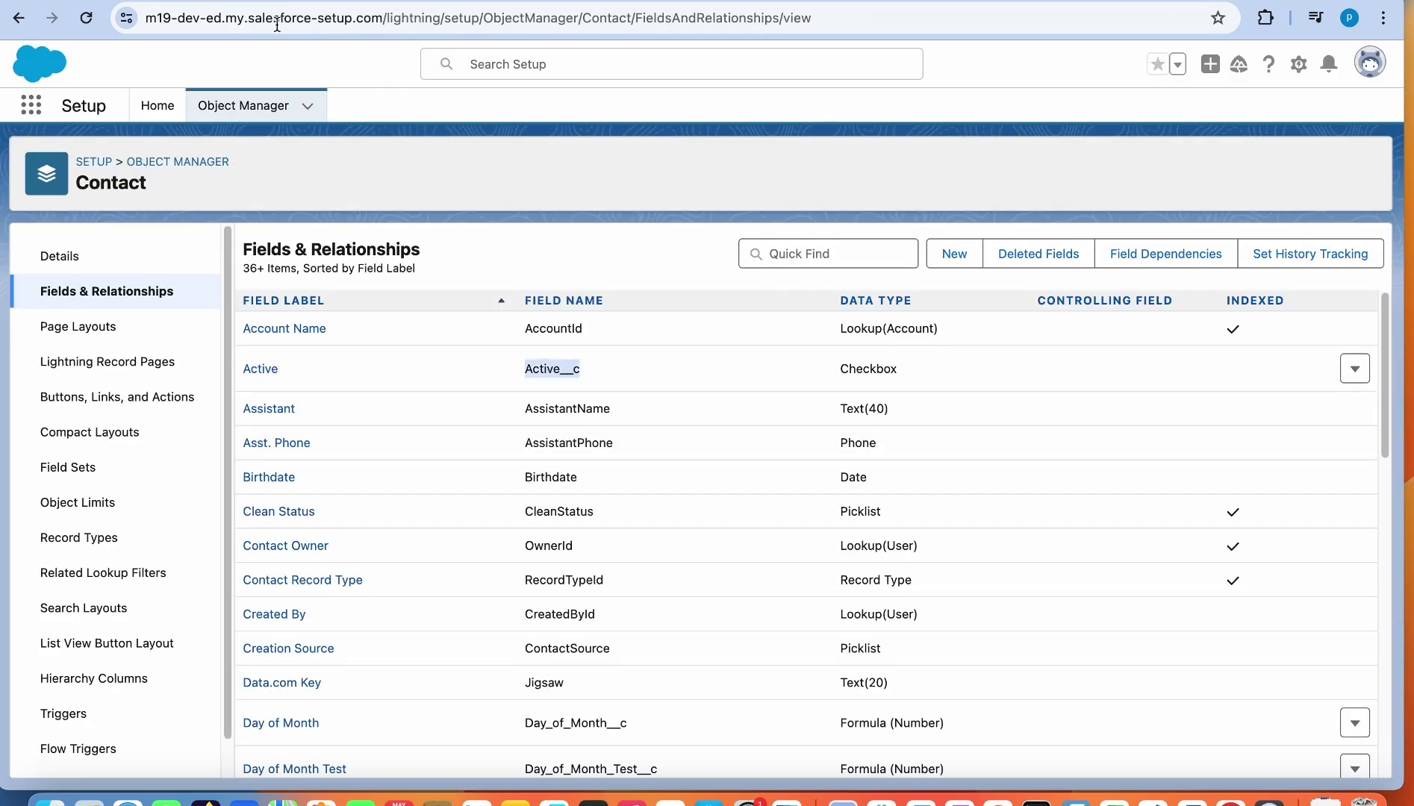
key(ctrl+Tab)
key(ctrl+v)
Step: Complete the nested subquery with FROM Contact and run the export
text(FROM C)
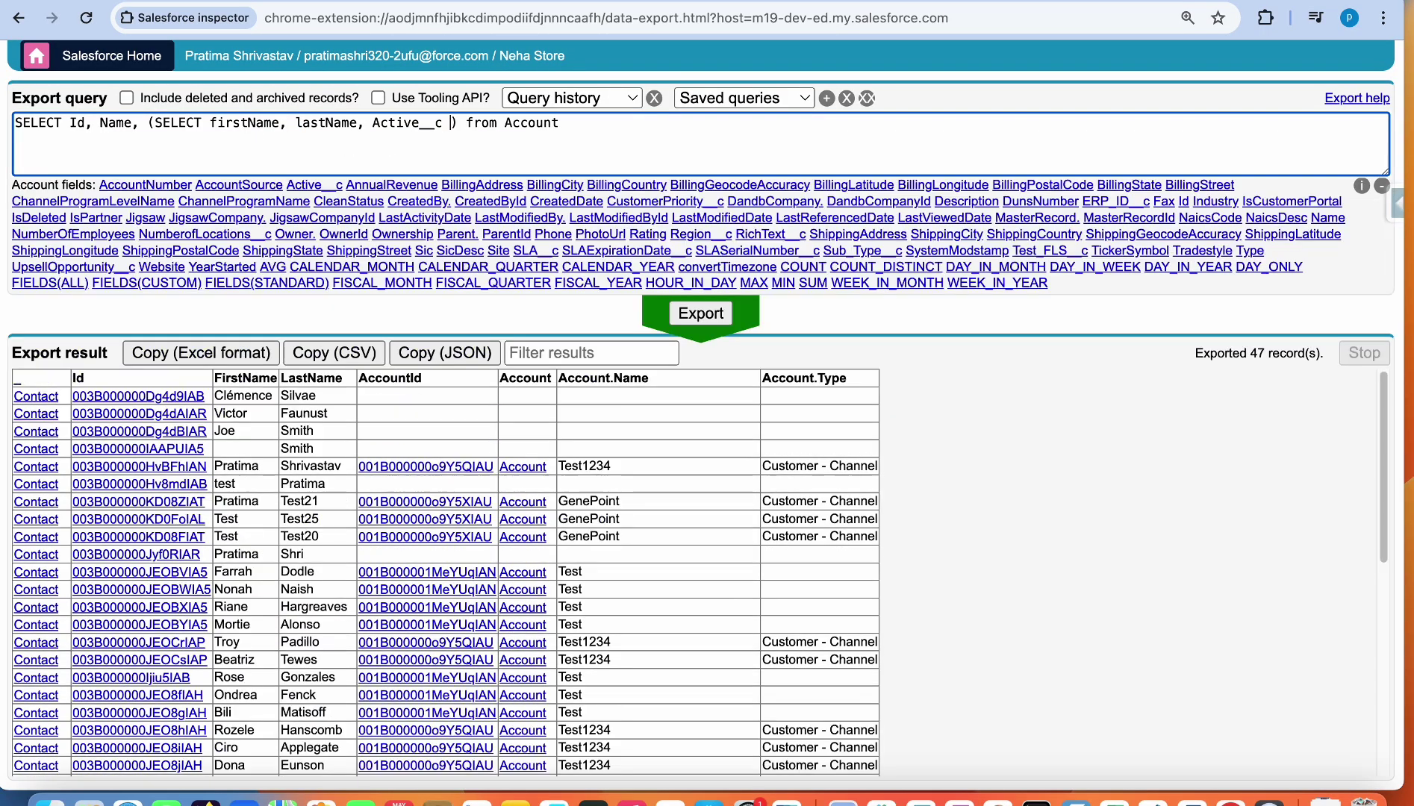
text(ontact)
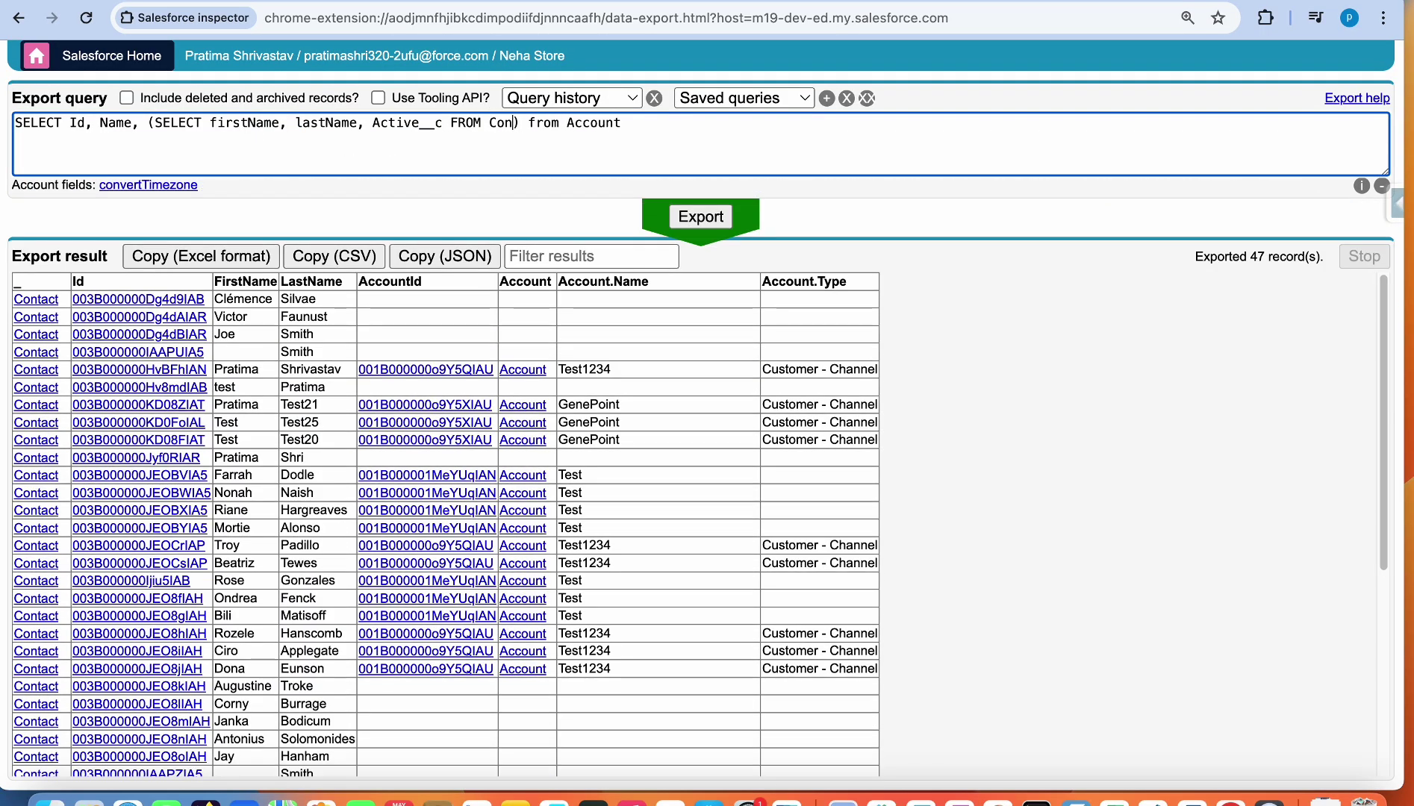
click(566, 146)
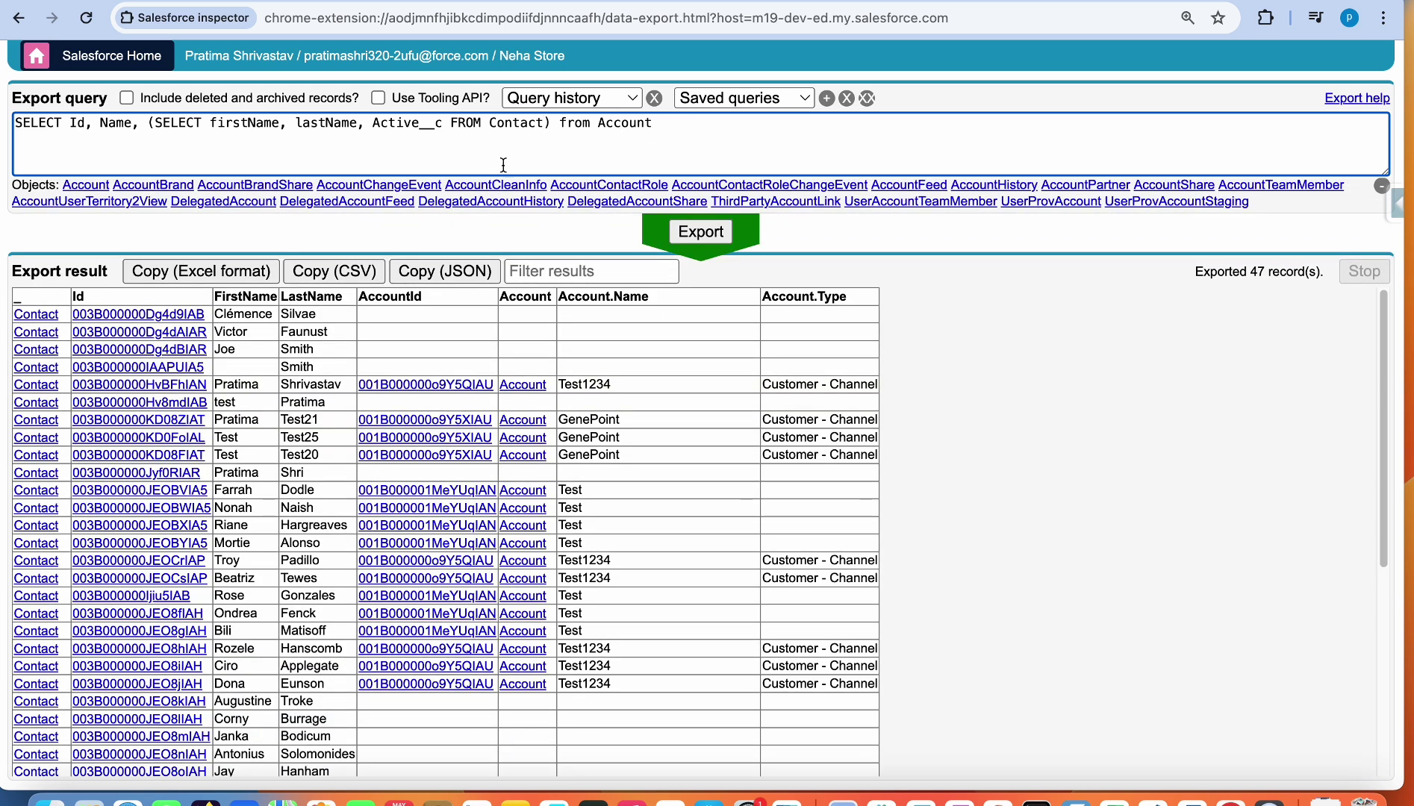
drag(70, 122, 542, 129)
click(135, 124)
text(,)
key(End)
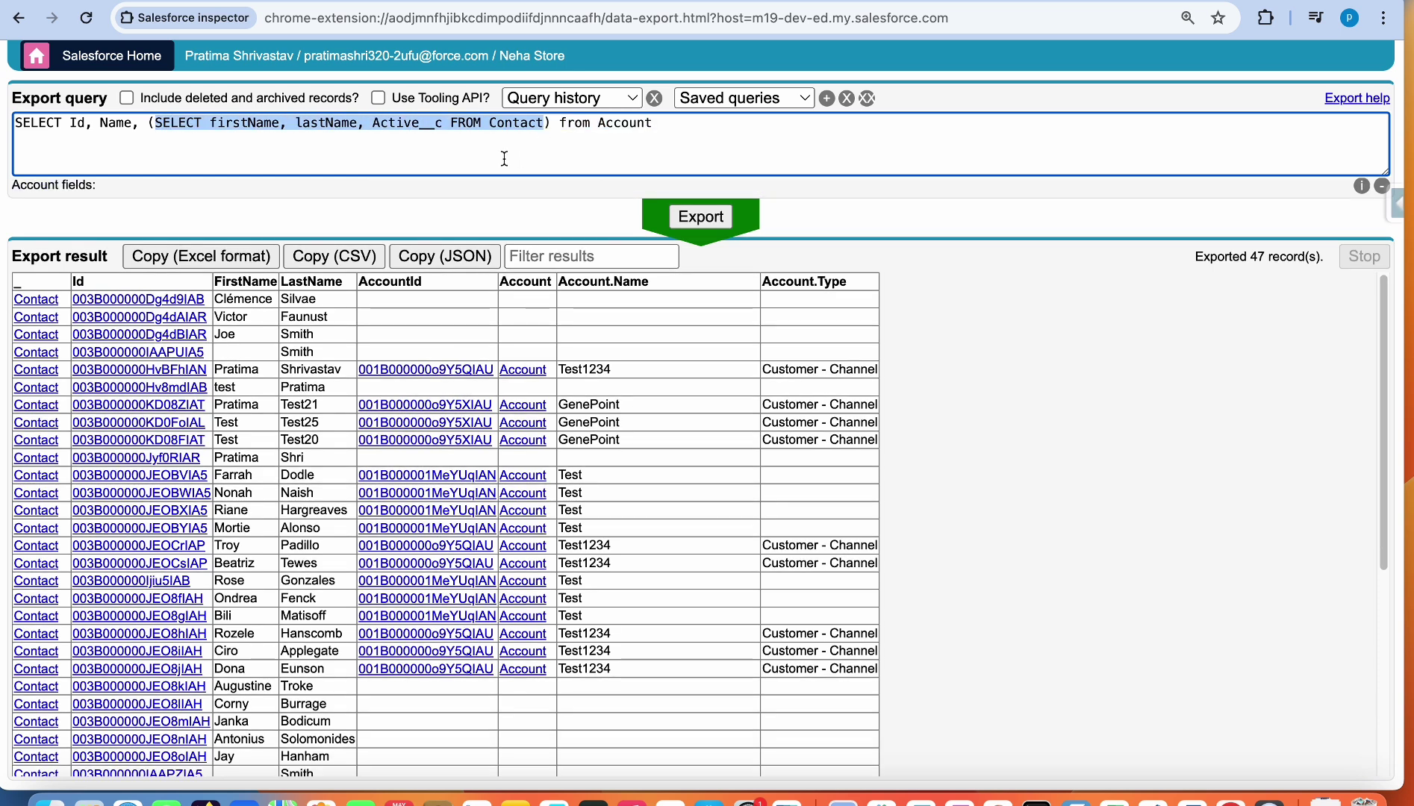
key(End)
double_click(516, 124)
click(701, 217)
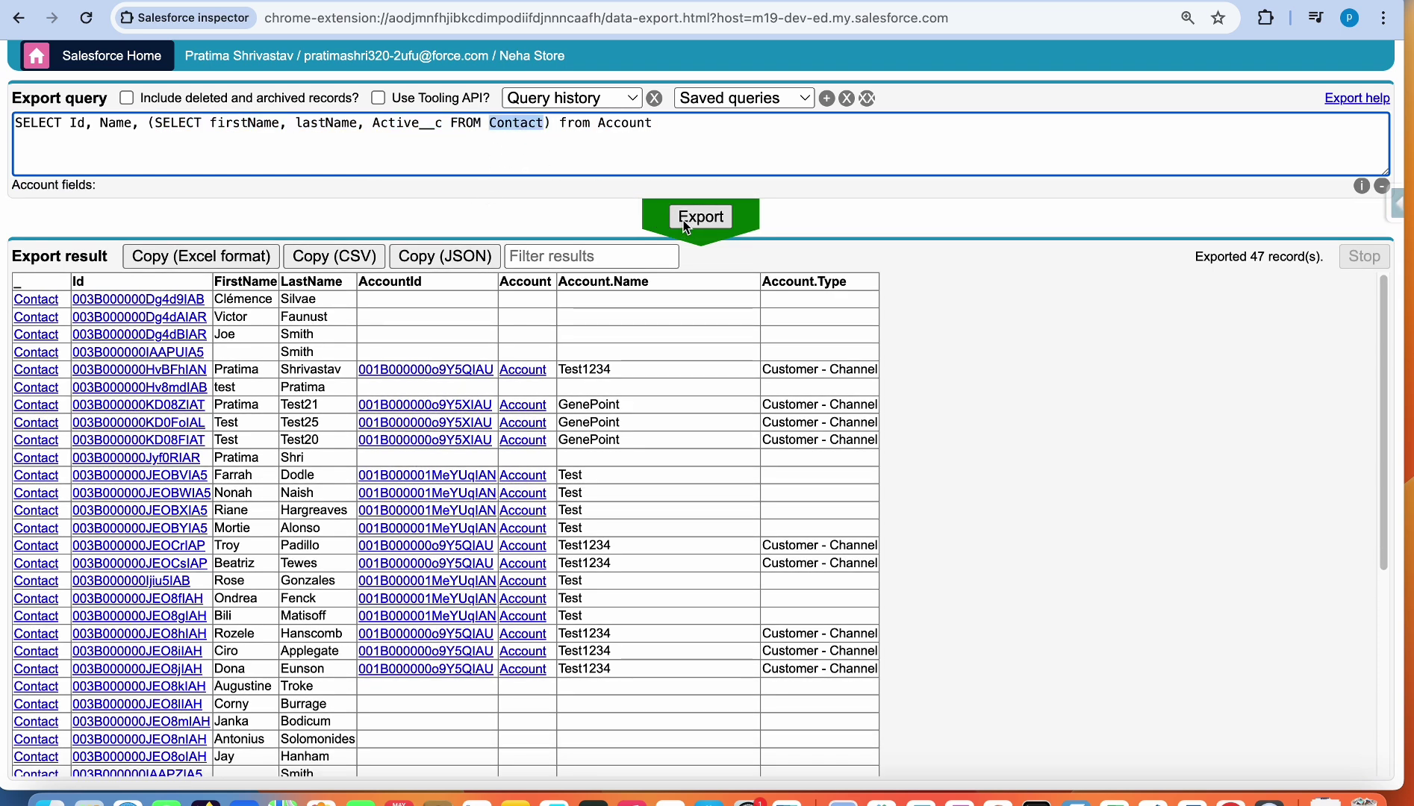
Step: Change the subquery's object from Contact to the relationship name Contacts and run the export
drag(16, 344, 543, 345)
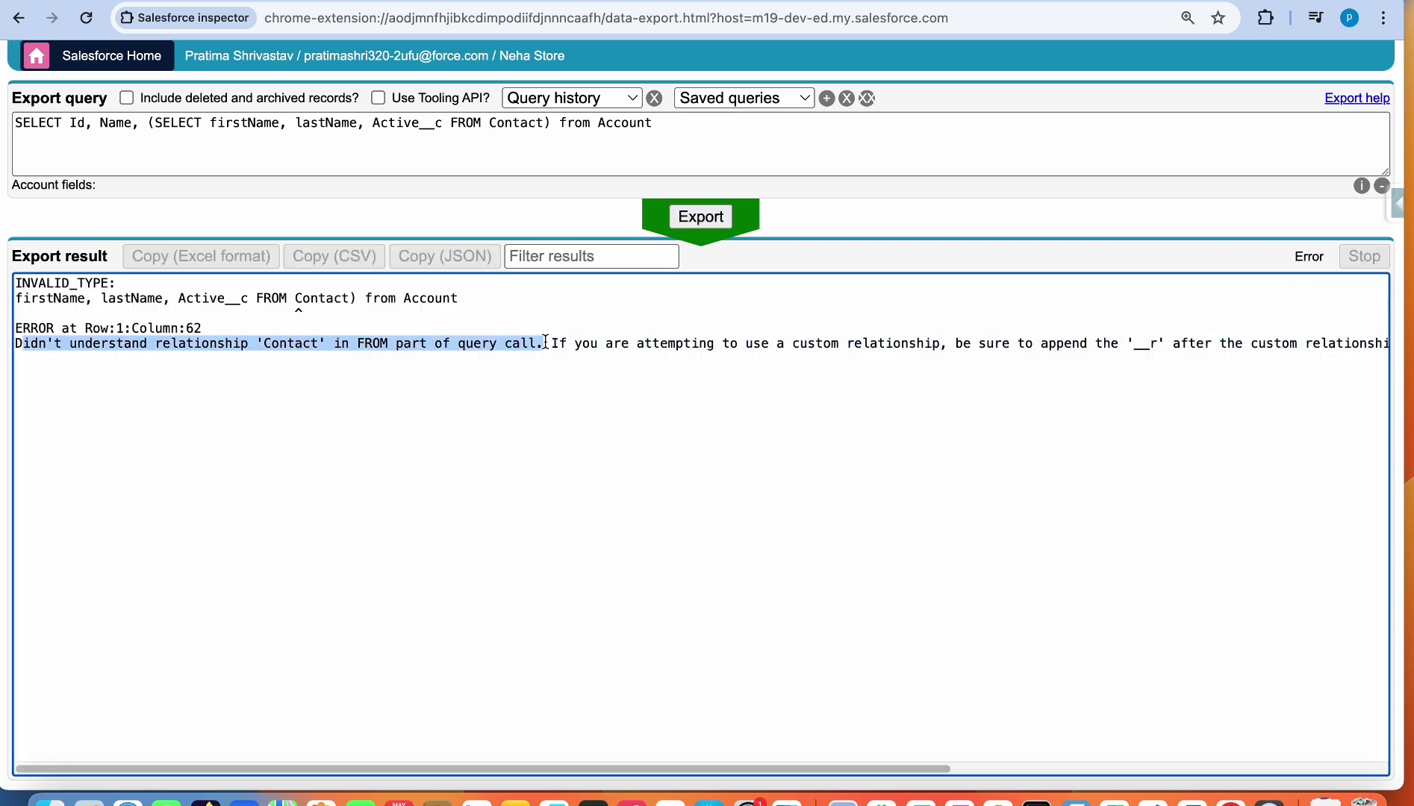
click(538, 124)
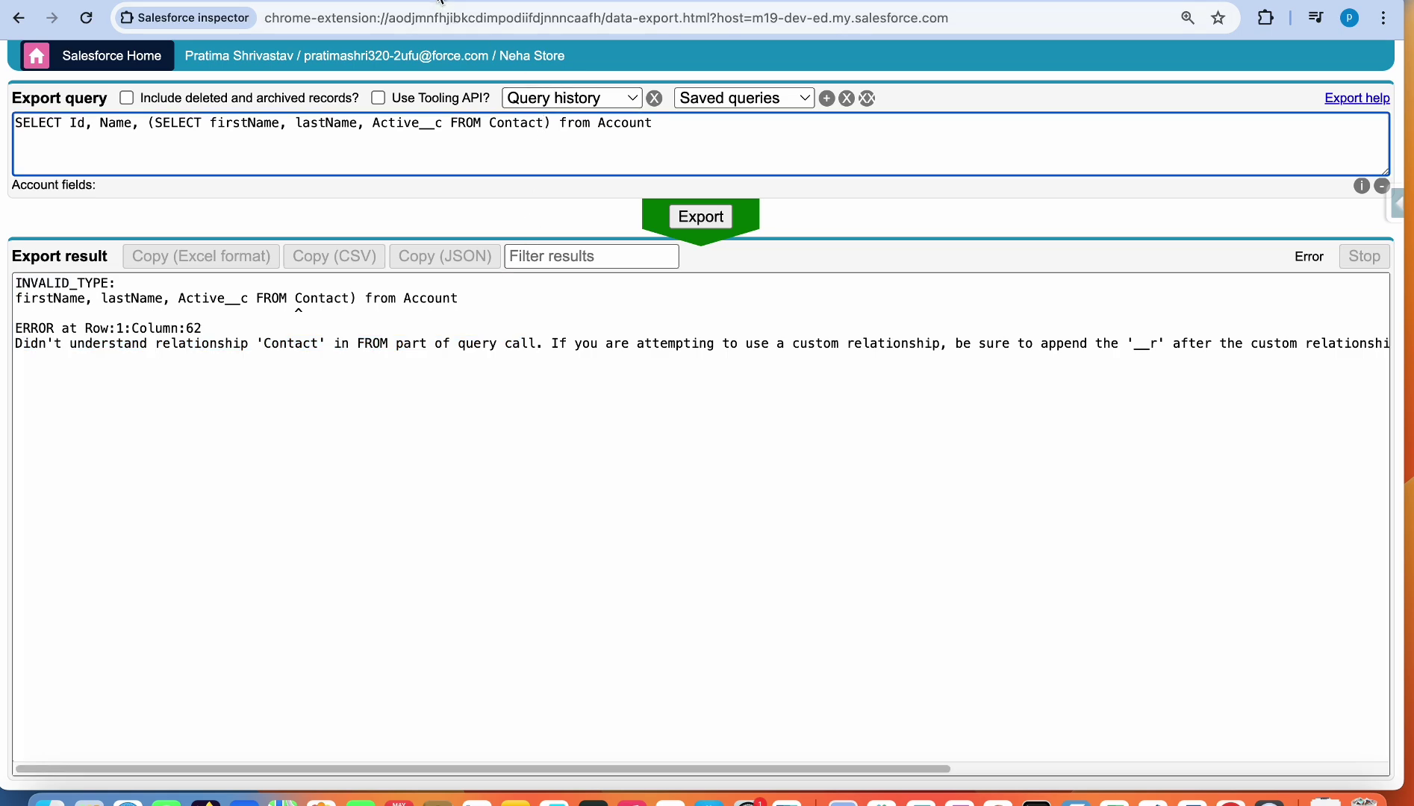
click(543, 119)
text(s)
click(690, 217)
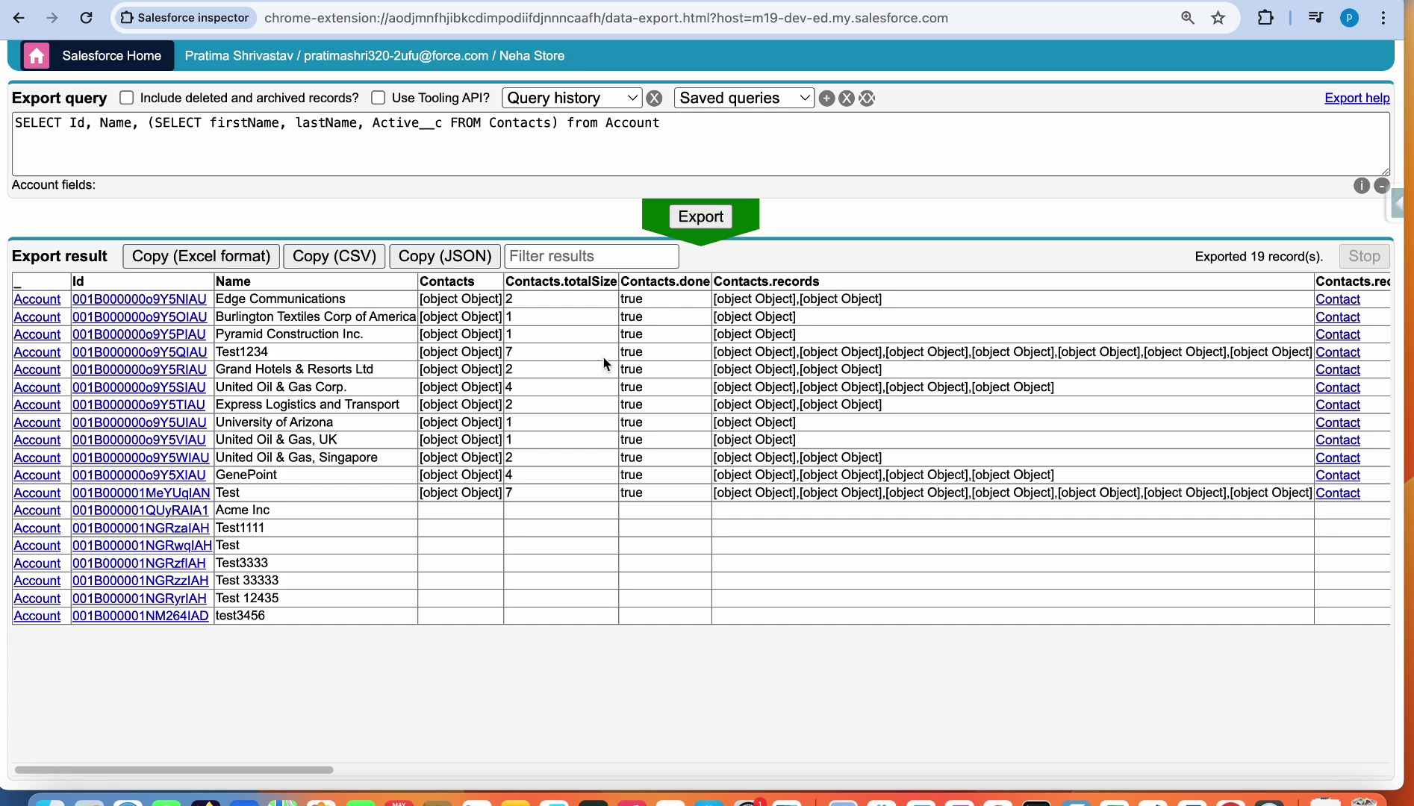
Step: Examine the exported accounts' nested contact records across the Contacts.records columns, including first name, last name and Active__c
mouse_move(269, 769)
mouse_down()
mouse_move(630, 769)
mouse_move(287, 772)
mouse_up()
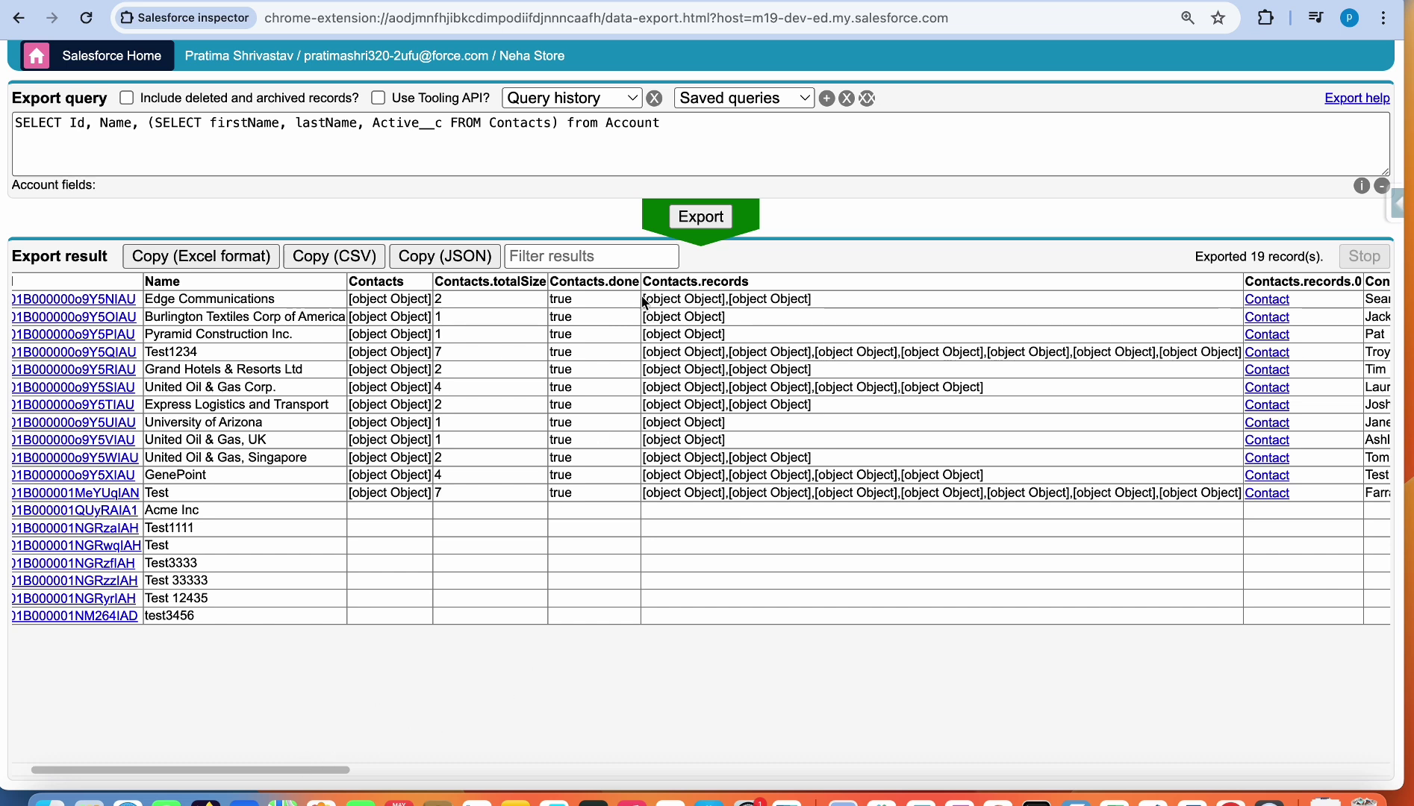
triple_click(797, 305)
drag(644, 341, 754, 340)
drag(645, 351, 931, 375)
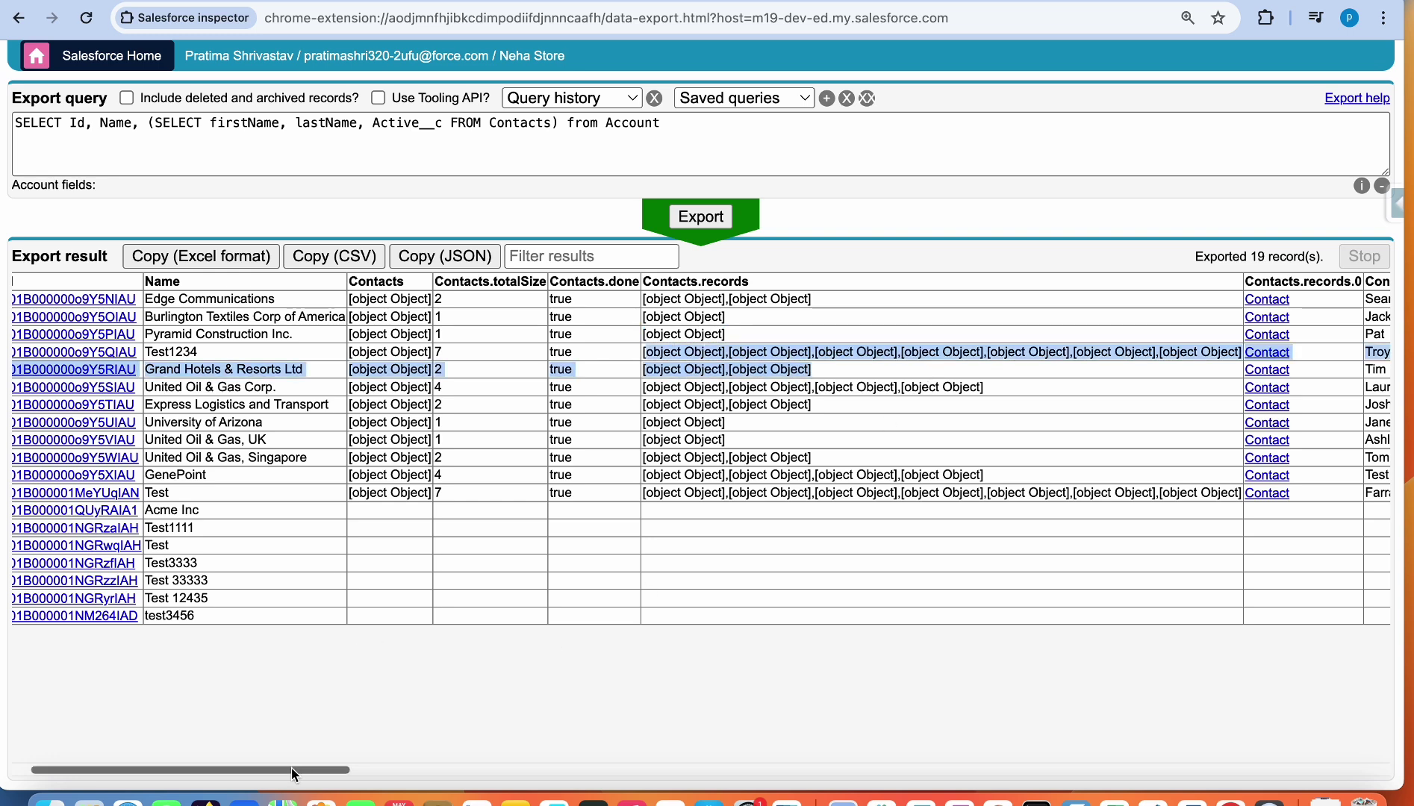
drag(291, 769, 517, 772)
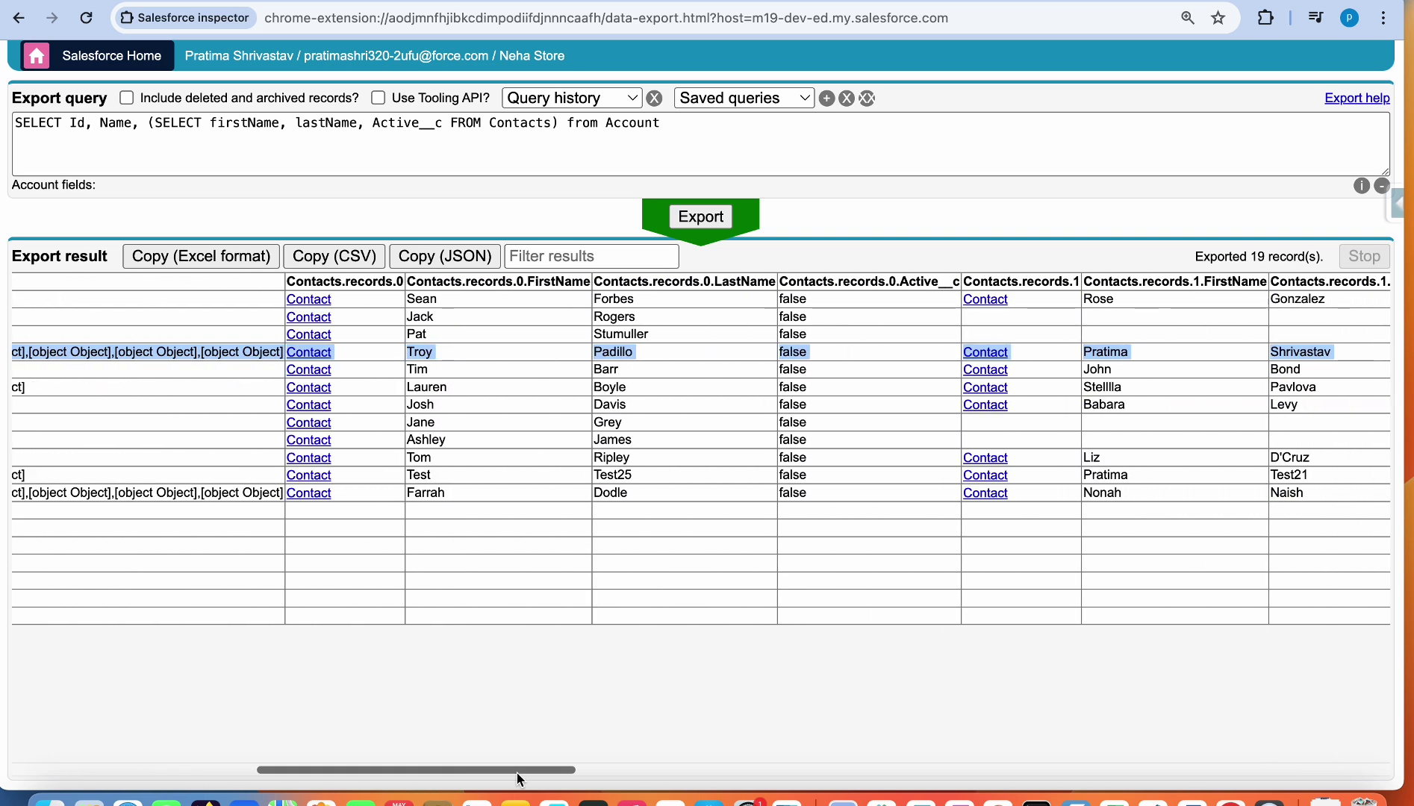
drag(409, 307, 591, 303)
click(678, 308)
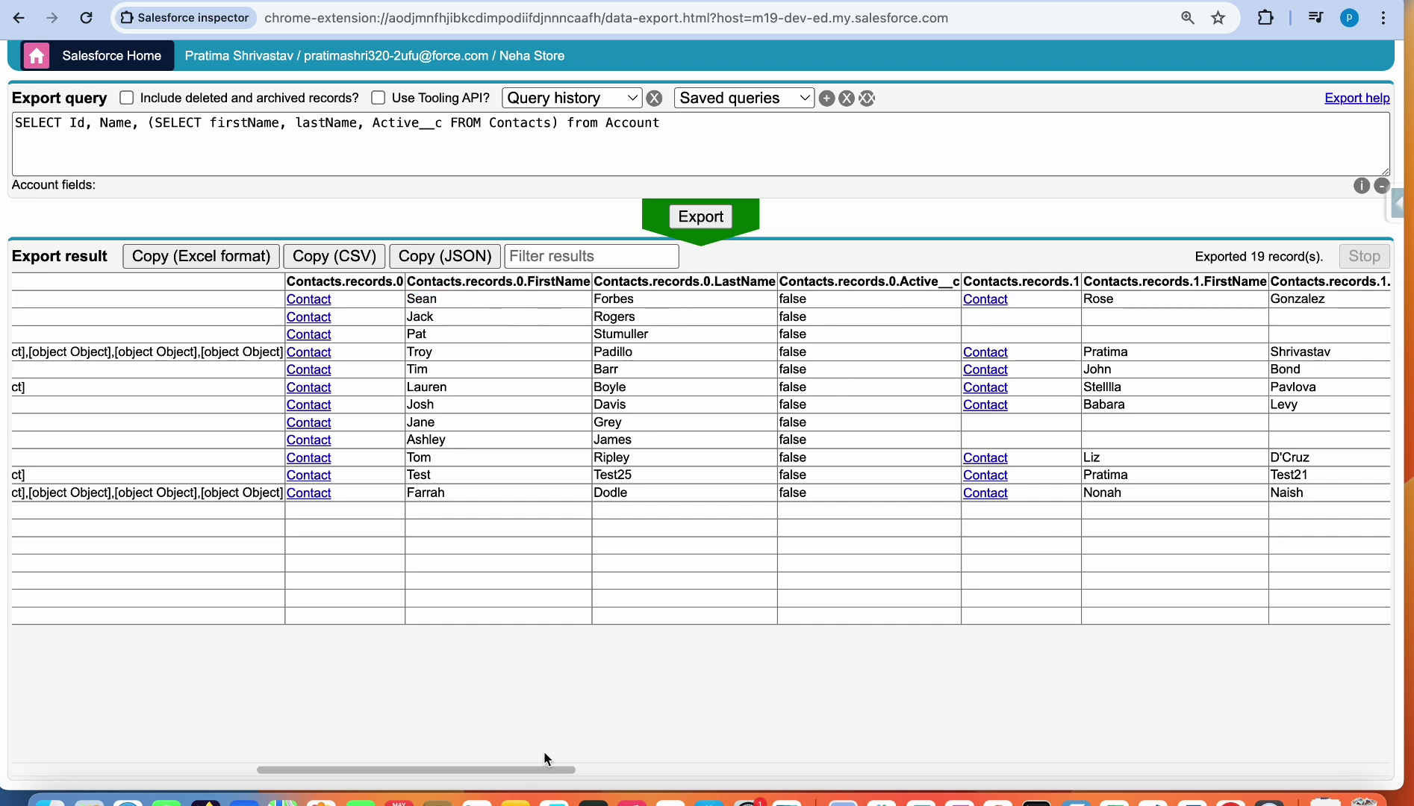
drag(528, 767, 744, 768)
drag(161, 282, 709, 296)
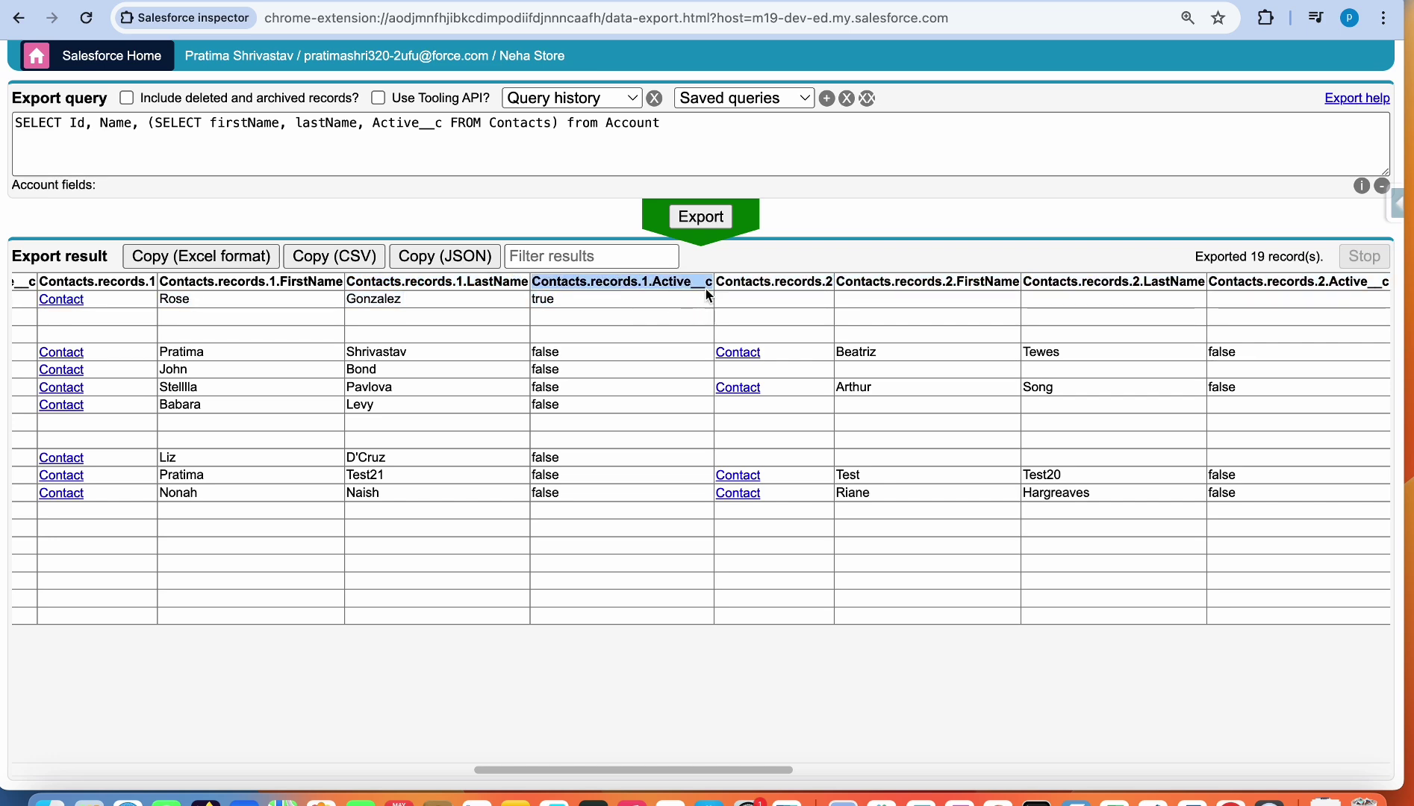
click(625, 767)
drag(625, 768, 1336, 777)
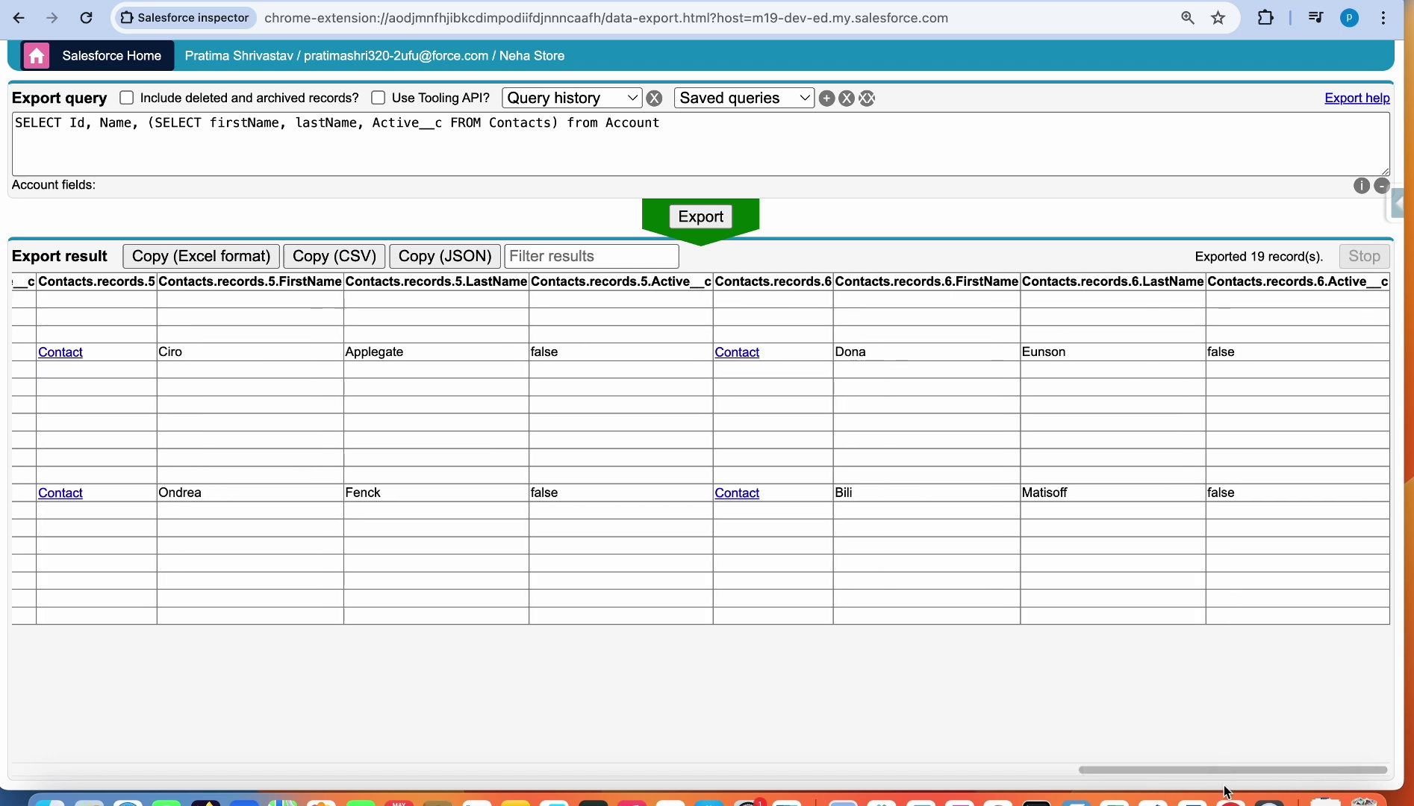
Step: Add the condition WHERE Active__c = True to the nested Contacts subquery
click(669, 123)
key(ctrl+Return)
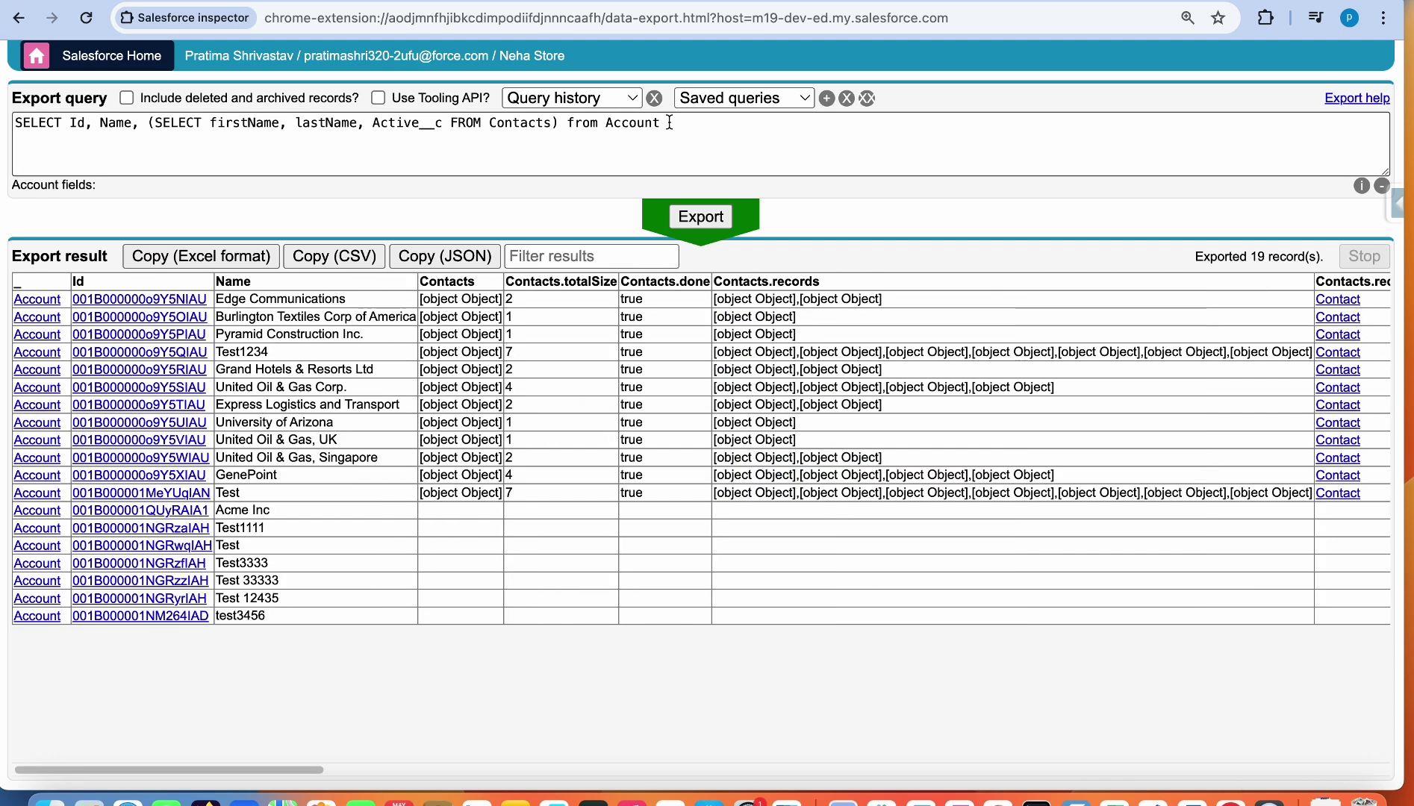
click(553, 123)
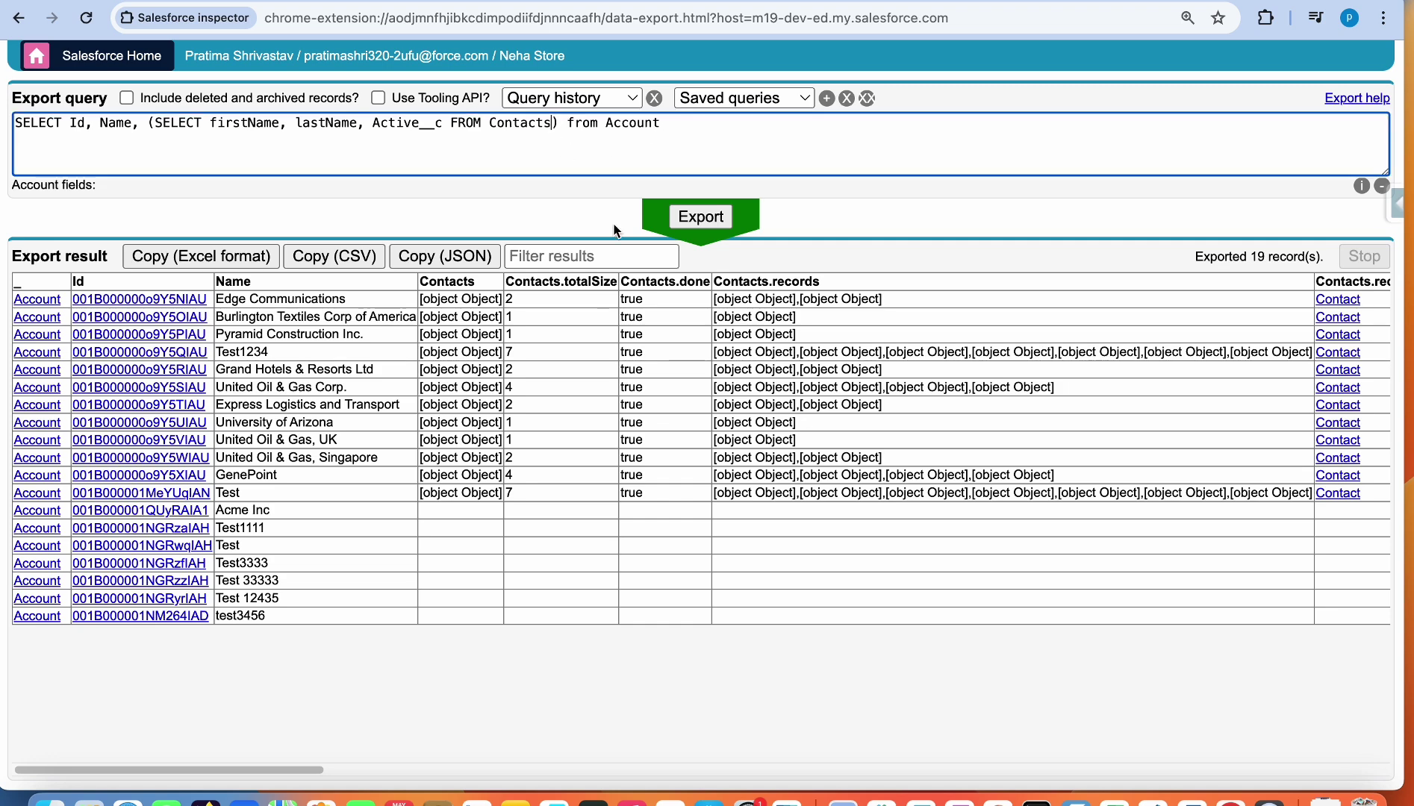
text(WHEER)
key(BackSpace)
key(BackSpace)
text(RE Ac)
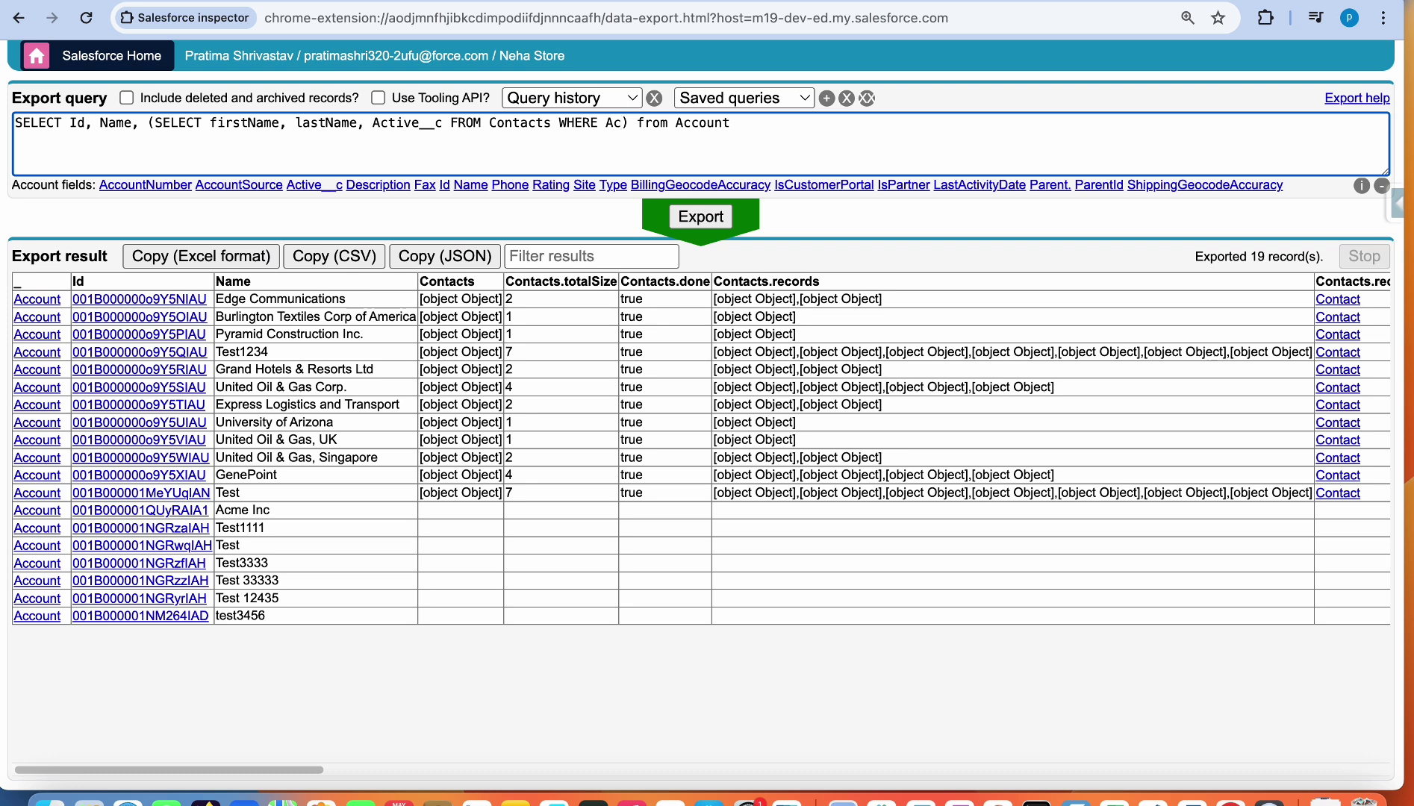
key(End)
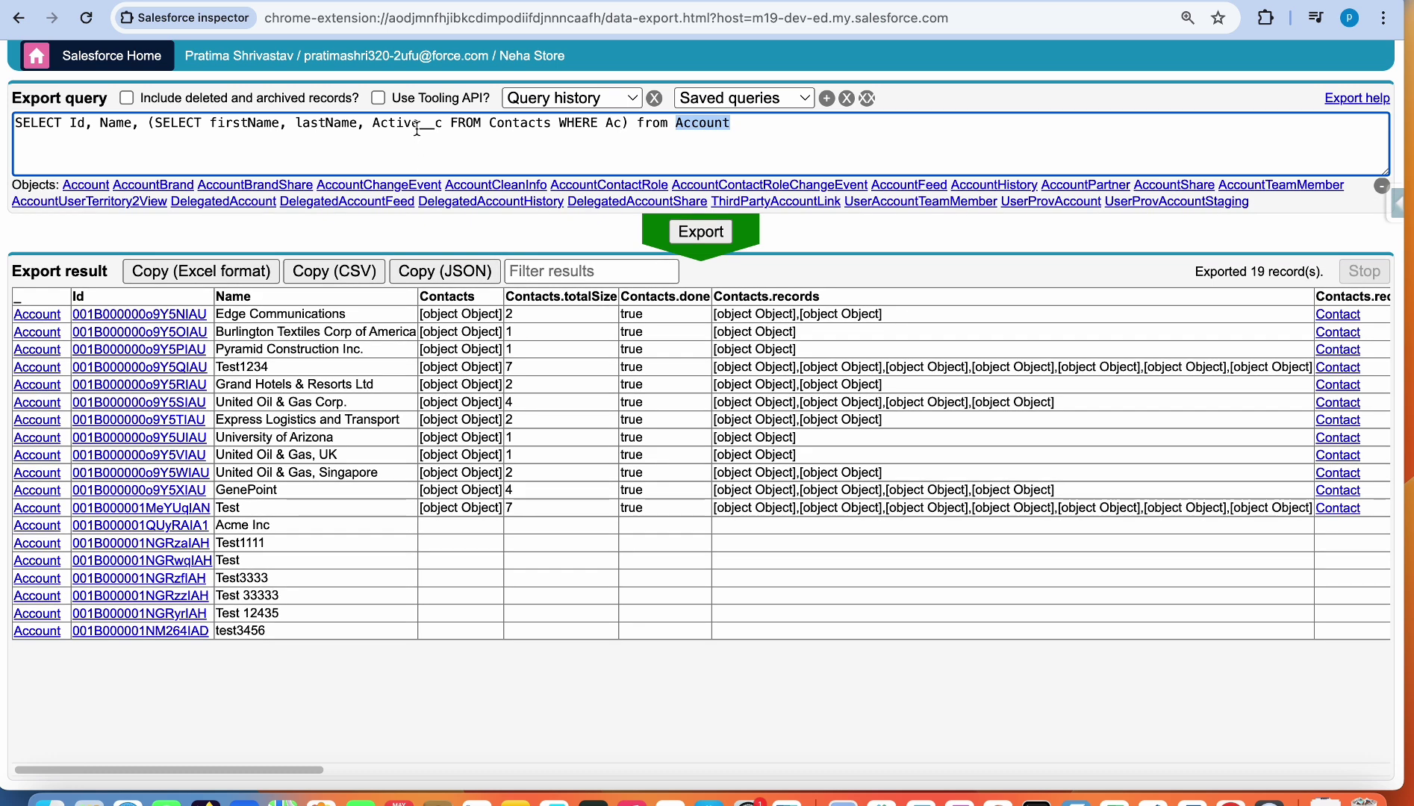
double_click(417, 127)
key(ctrl+c)
double_click(606, 126)
key(ctrl+v)
text(= True)
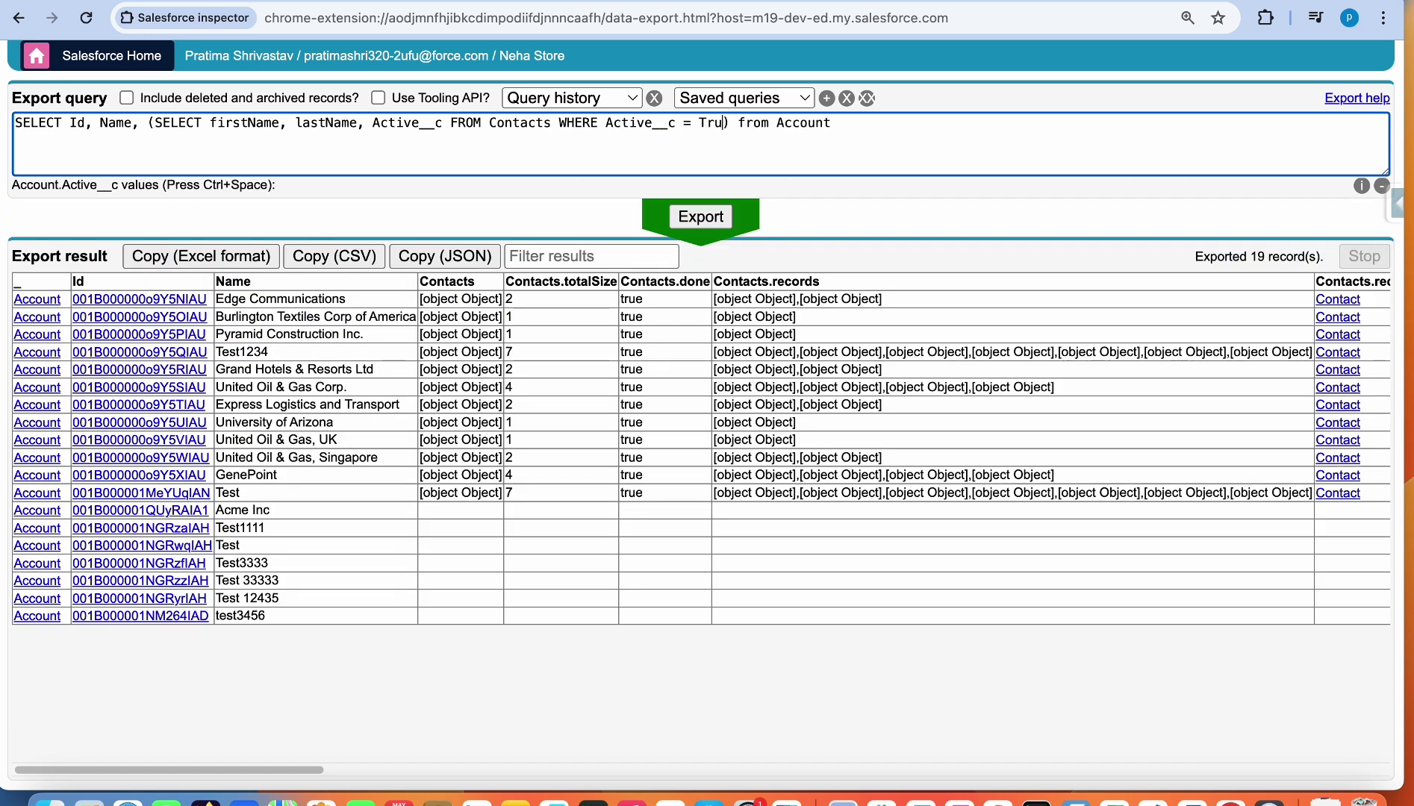
Step: Add the condition WHERE Type__c = 'Healthcare' to the outer Account query
click(901, 141)
text(WHEER)
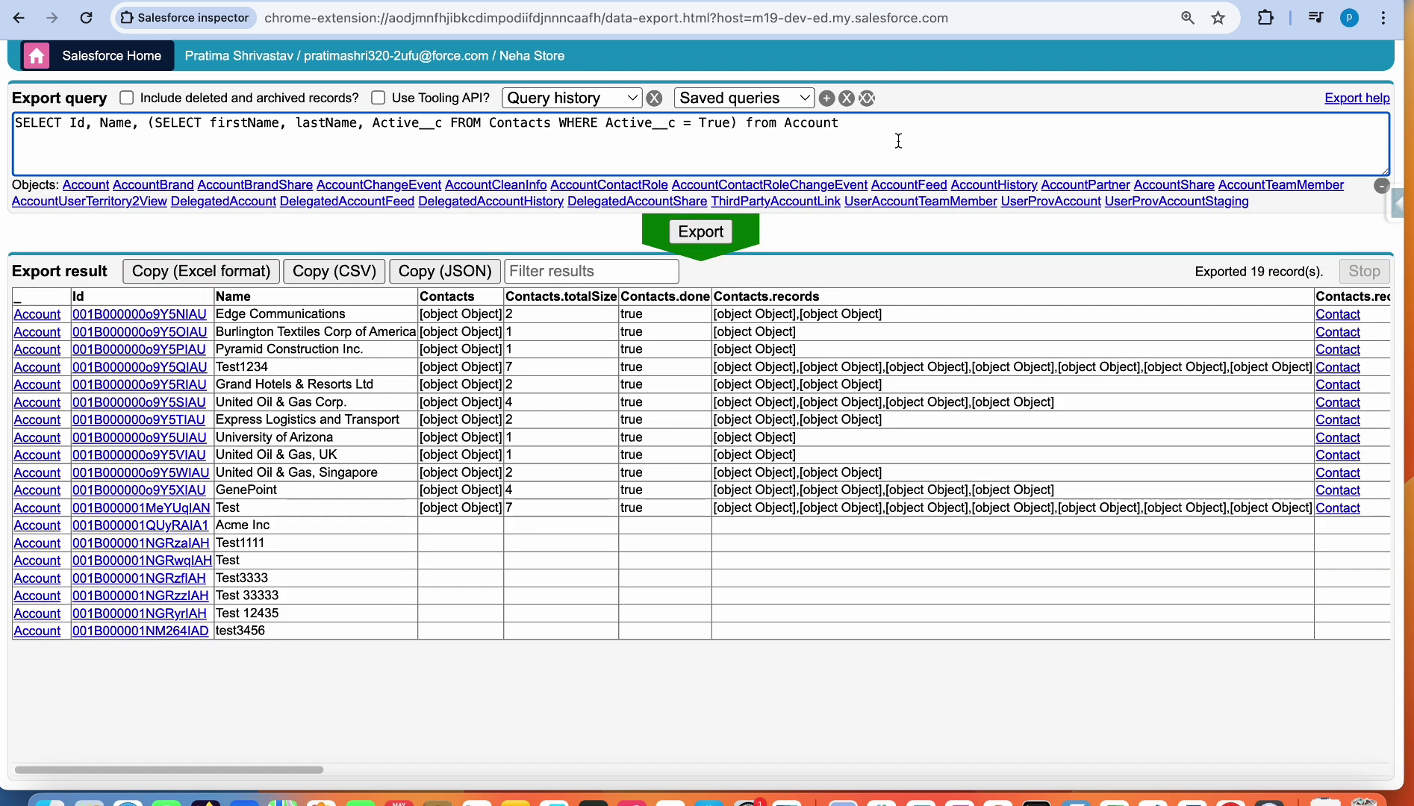
key(BackSpace)
key(BackSpace)
key(BackSpace)
text(RE A)
key(BackSpace)
text(Ty)
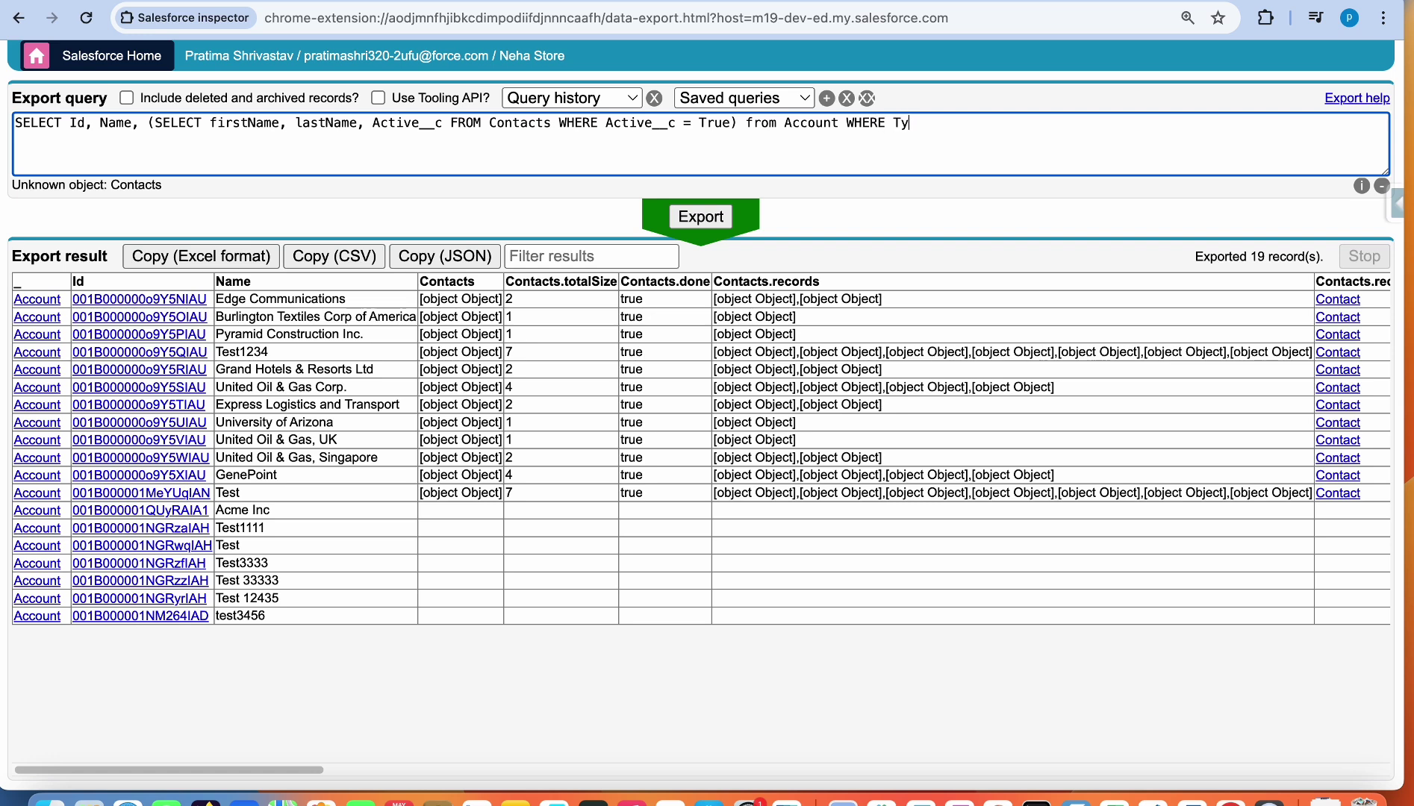
text(pe__c = 'Healthcare)
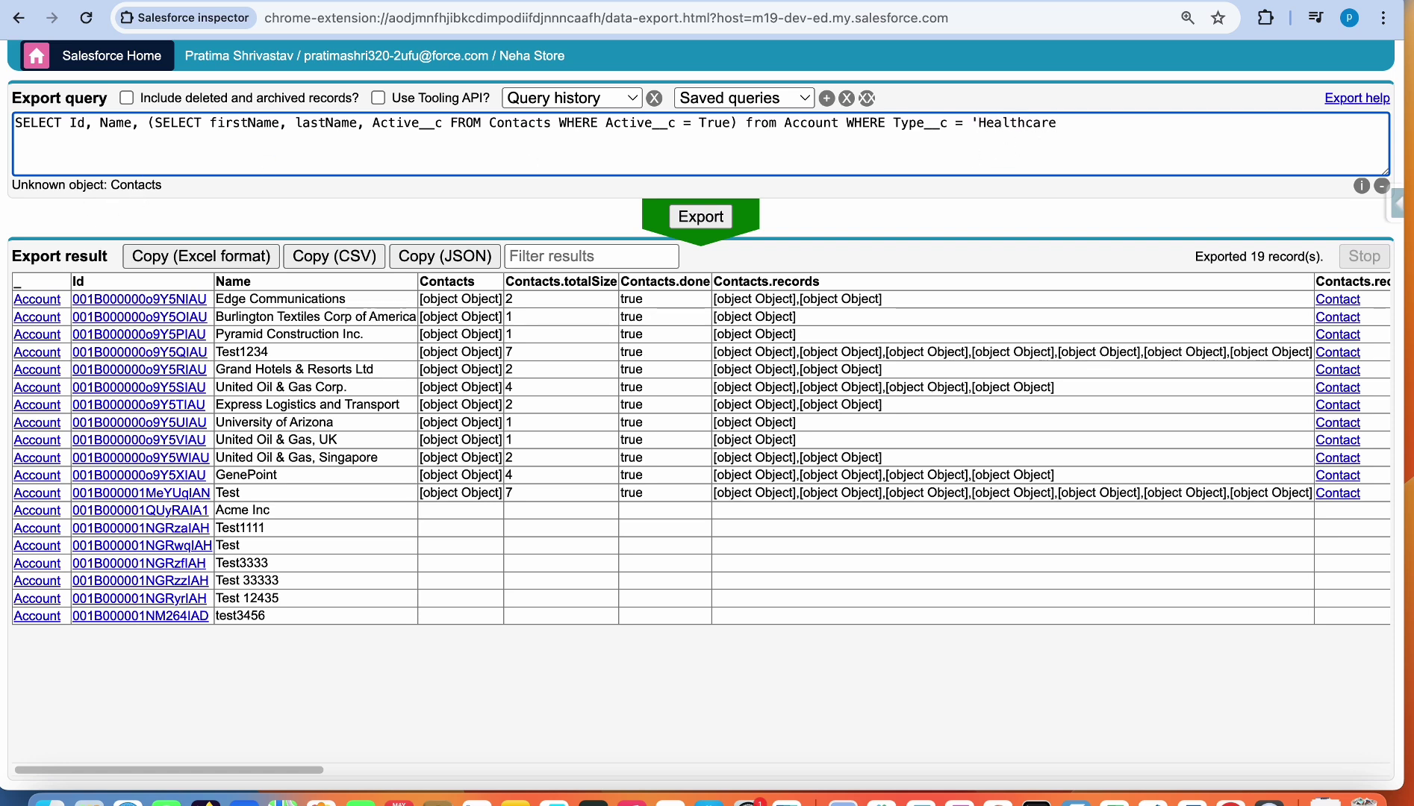
text(')
Step: Replace the outer filter's field with Sub_Type__c, run the export and review the returned contact against the query
double_click(932, 125)
text(Sub_Type__c)
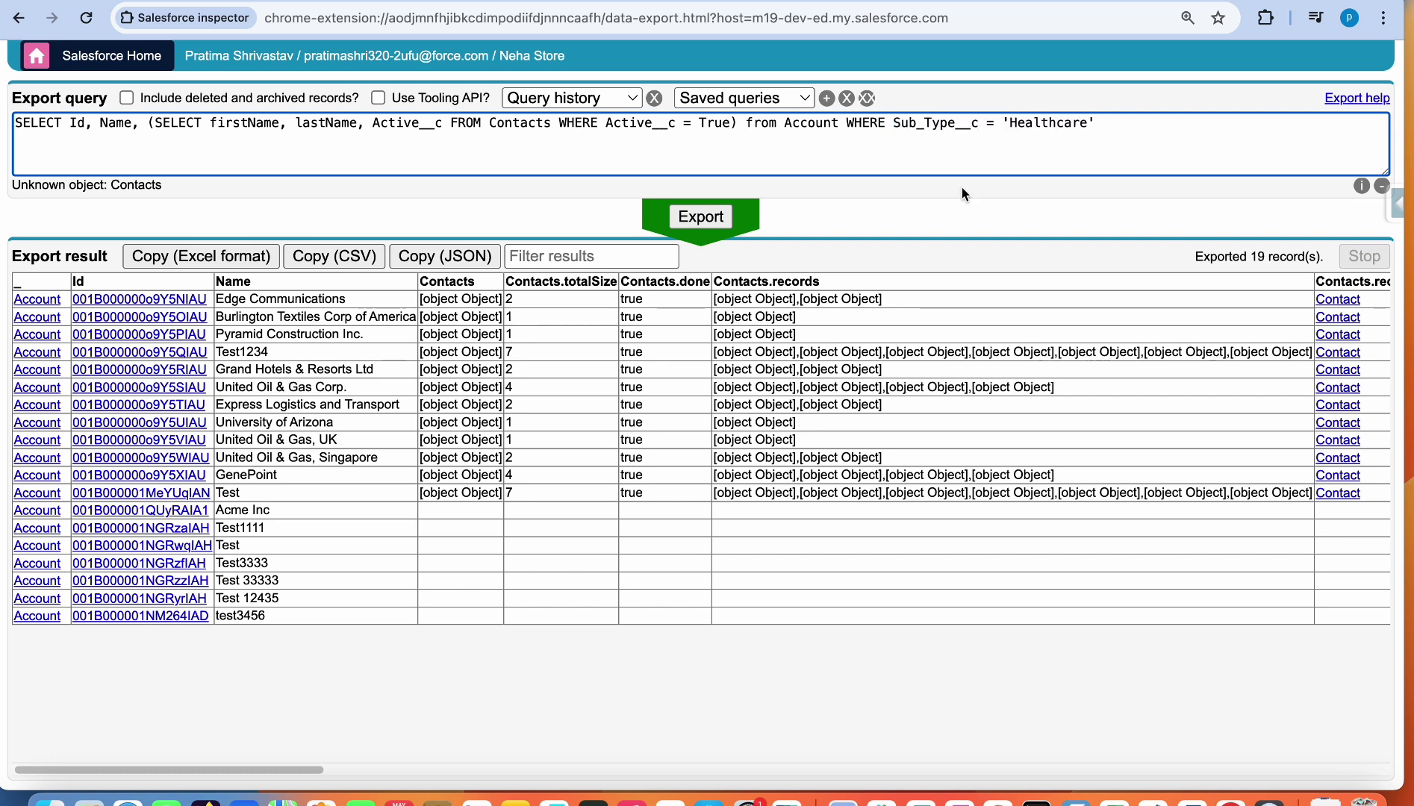
click(714, 226)
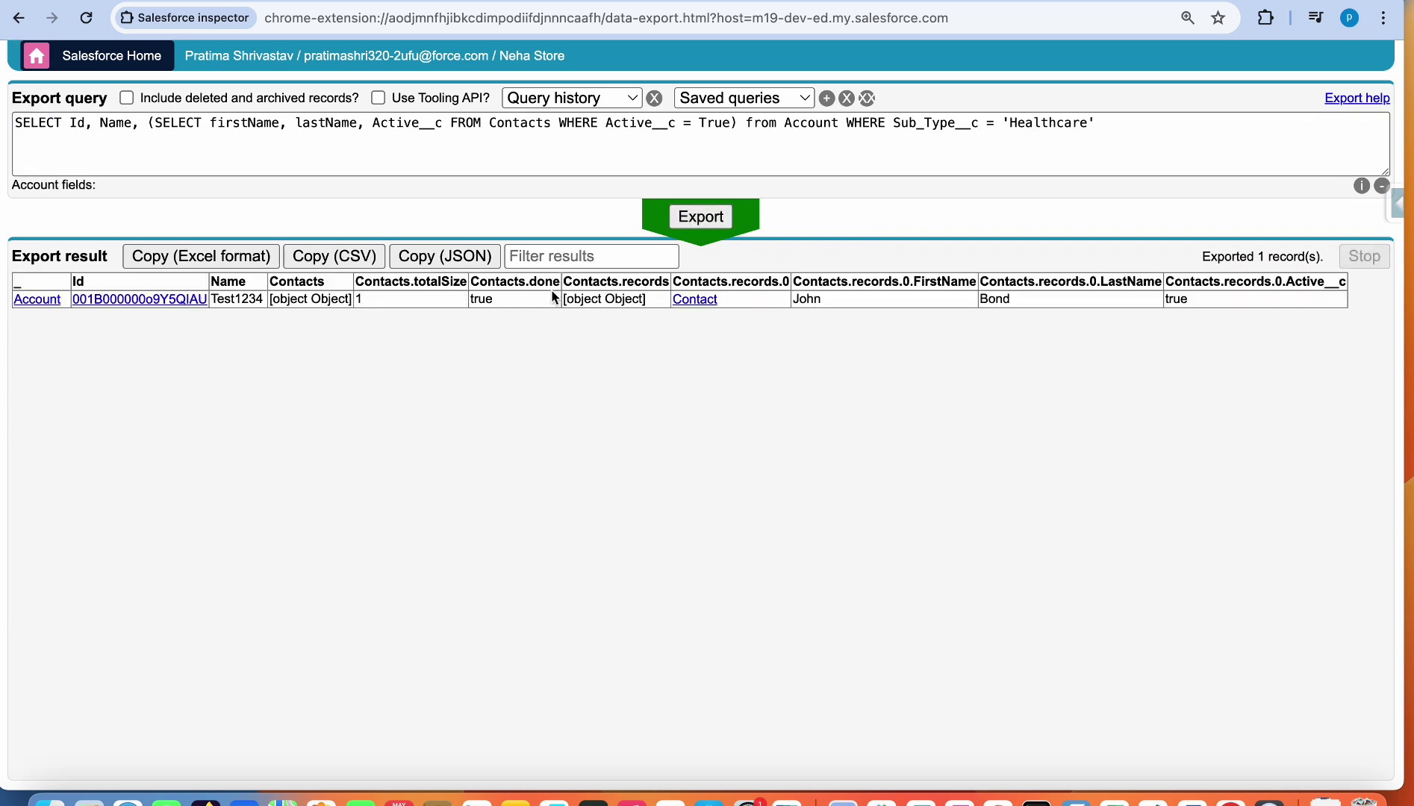
drag(794, 282, 1043, 305)
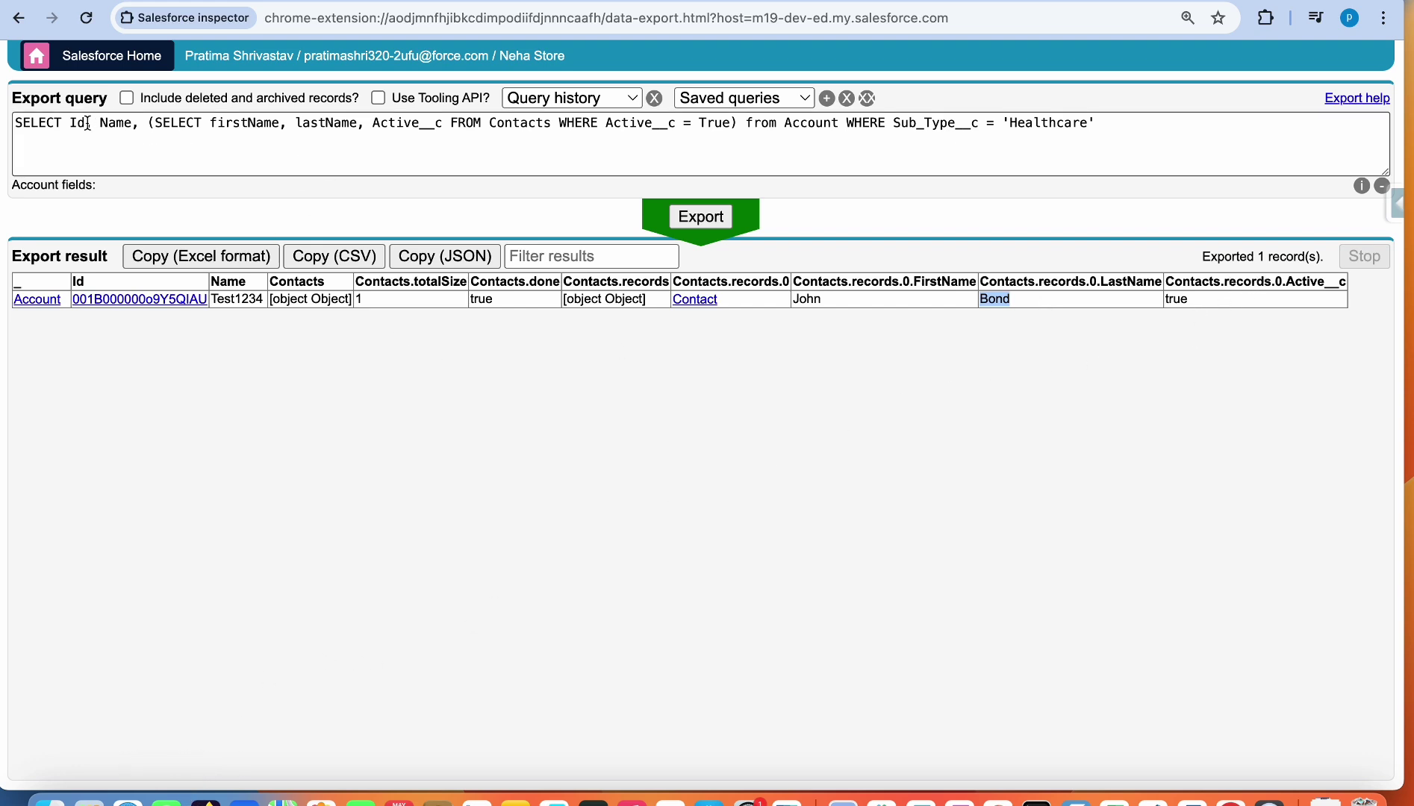
mouse_move(63, 122)
mouse_down()
mouse_move(587, 159)
mouse_move(1093, 142)
mouse_up()
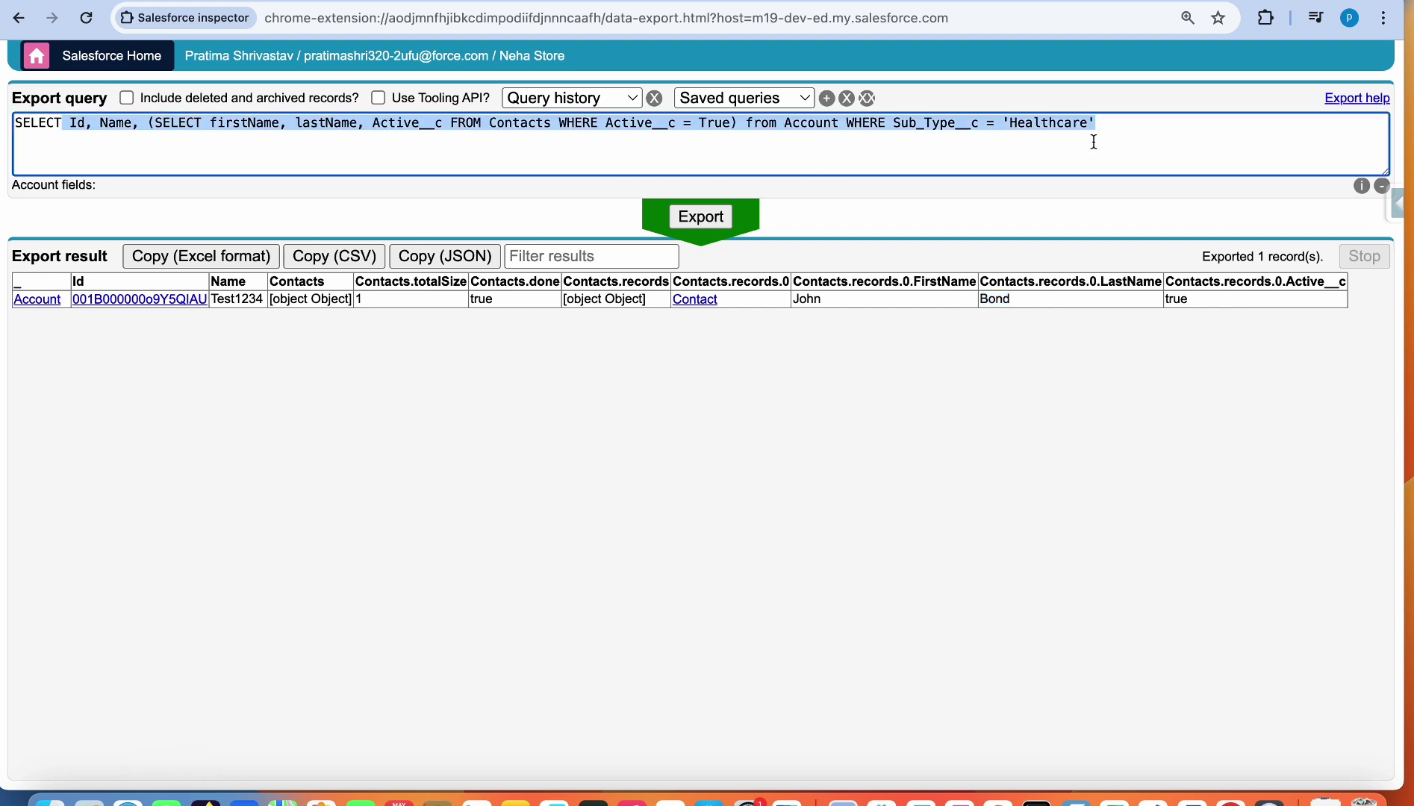
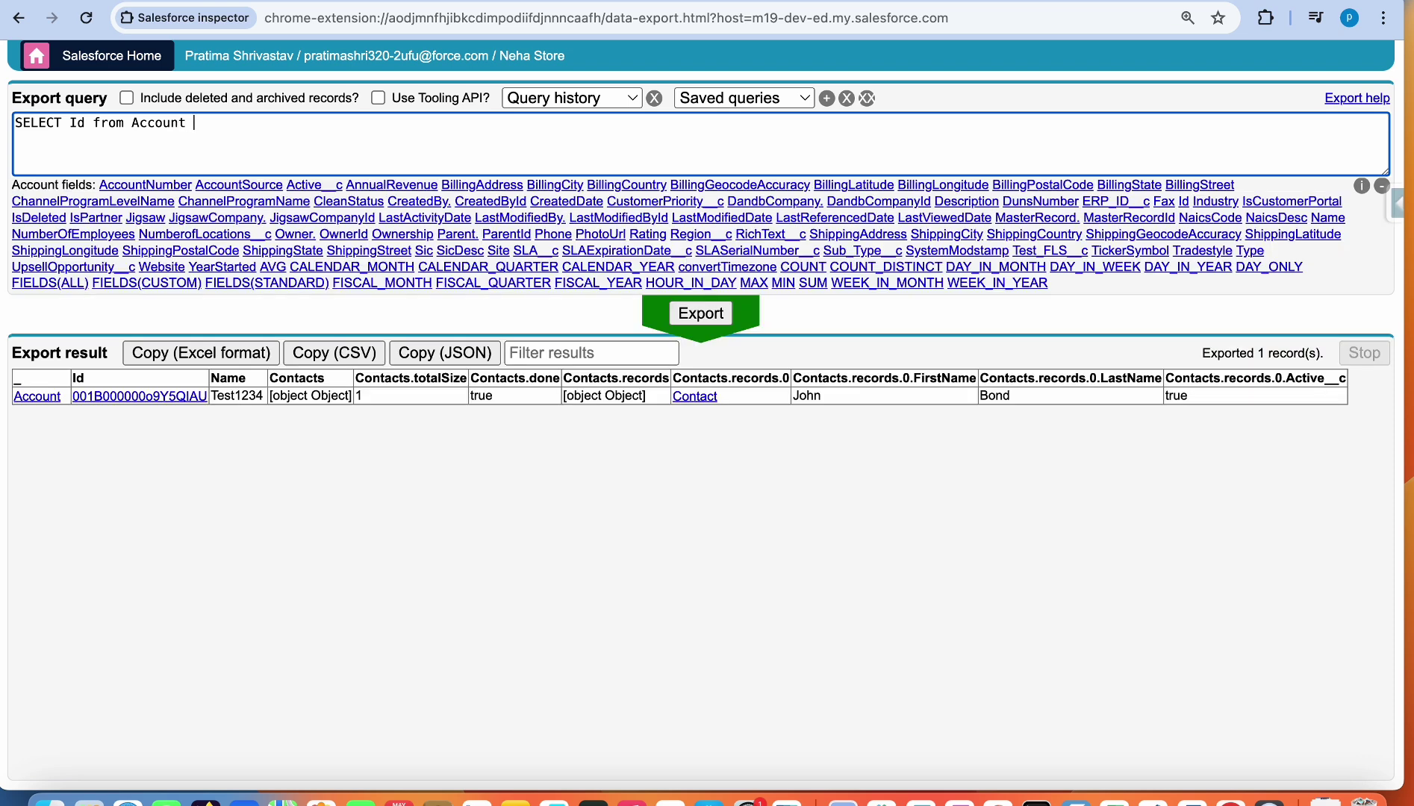
Step: Filter the Account query with where createdDate = LAST_MONTH and run the export
text(cre)
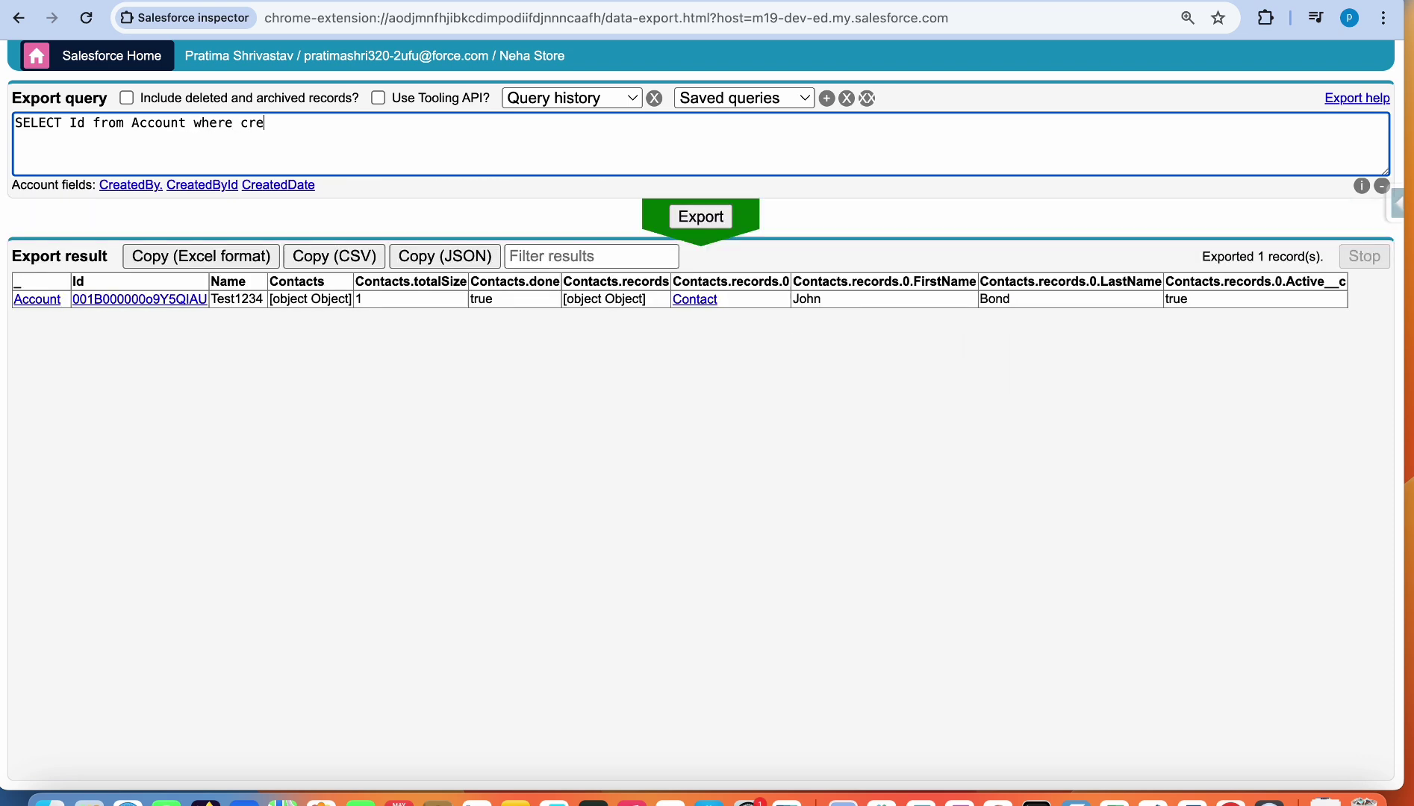
text(atedDate =)
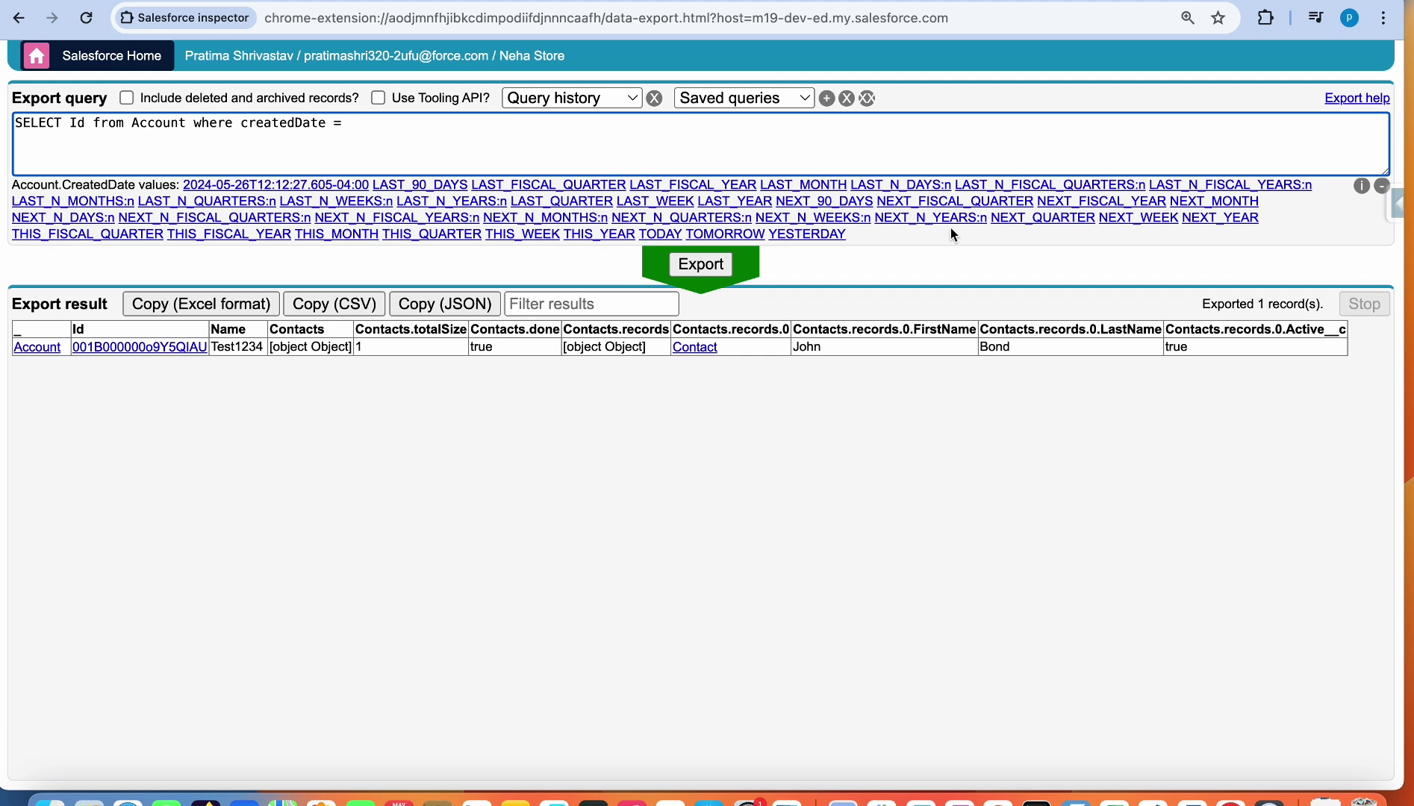
click(832, 187)
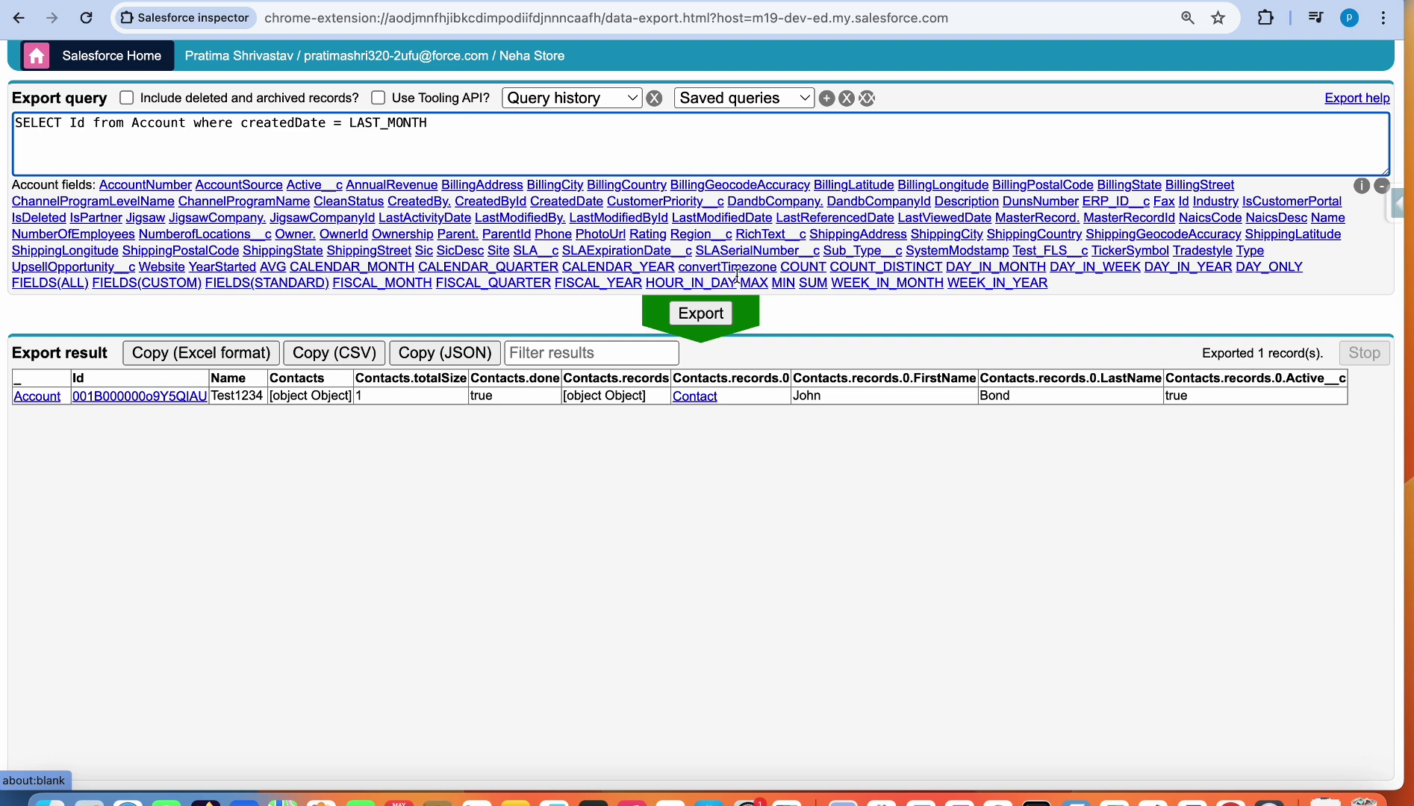
click(710, 322)
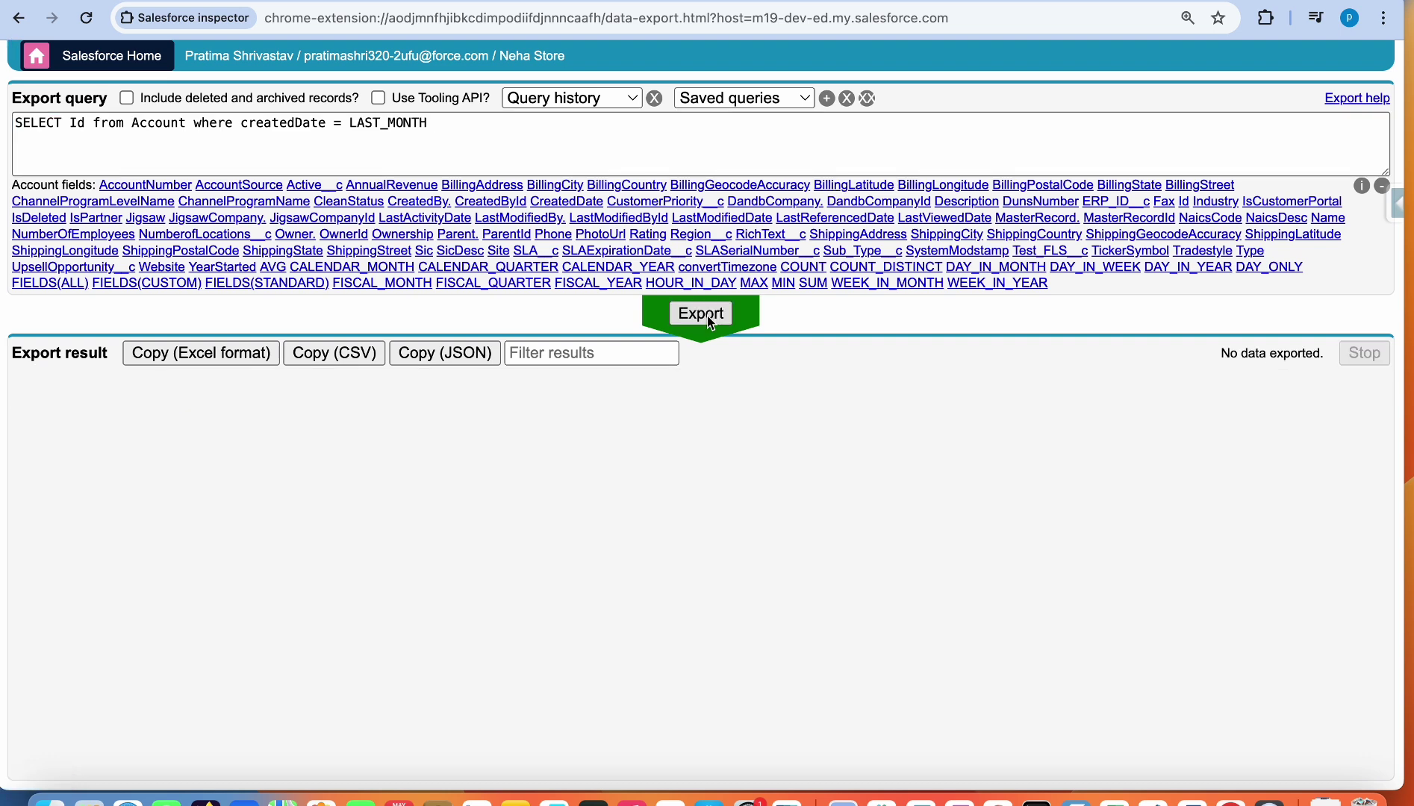
Step: Change the createdDate filter's date literal to LAST_YEAR and run the export
click(484, 124)
drag(464, 125, 389, 118)
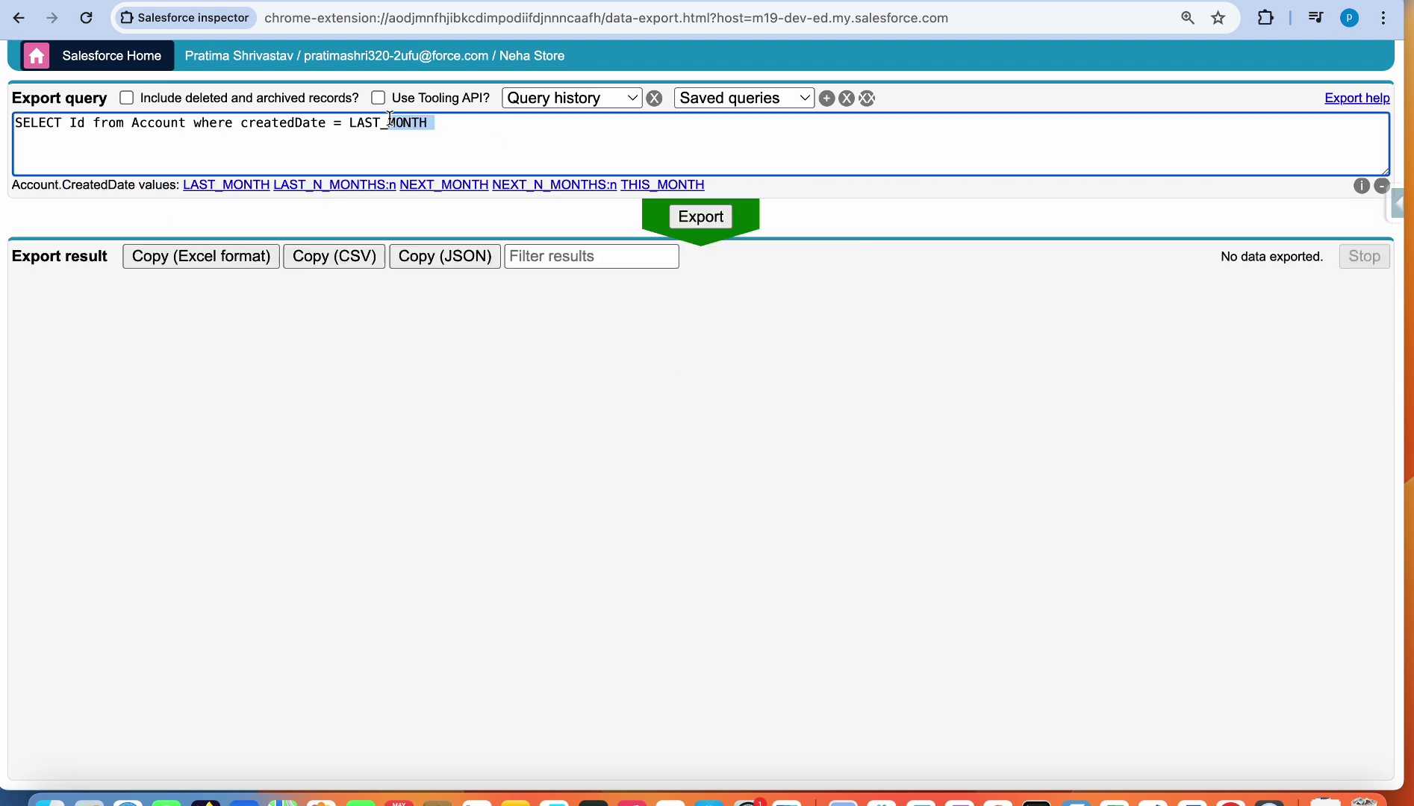
key(BackSpace)
text(Ye)
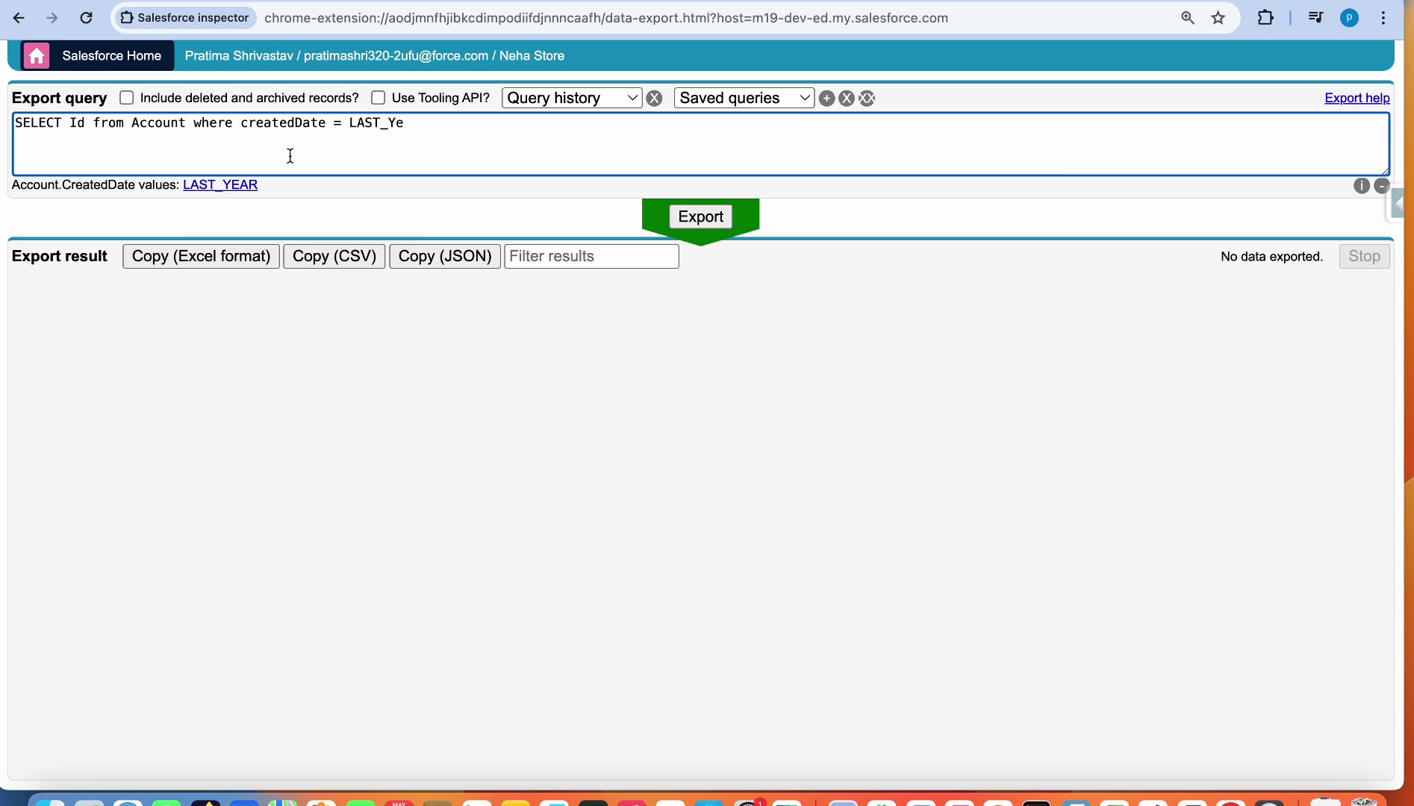
click(222, 185)
click(683, 292)
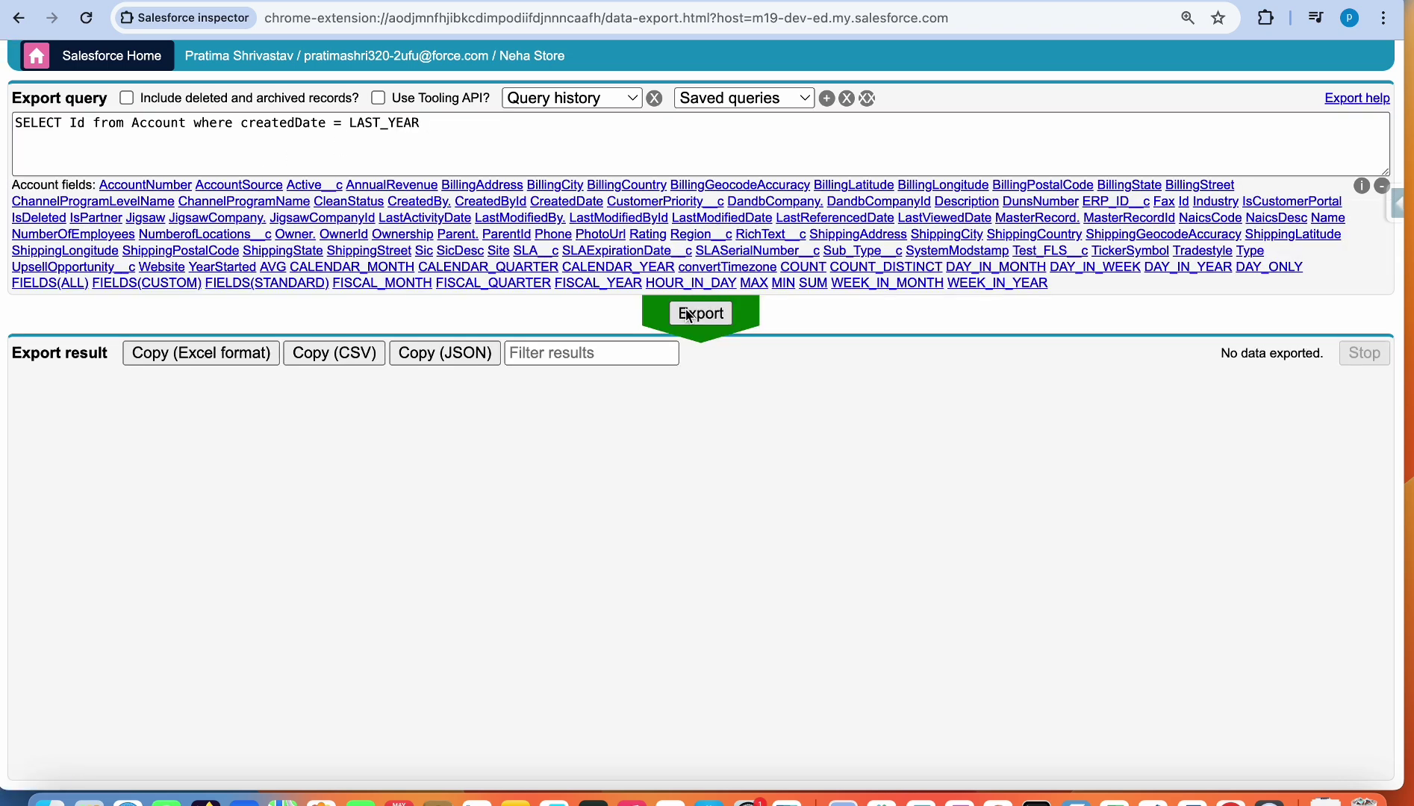
Step: Change the createdDate filter's comparison operator to >=
click(463, 138)
click(463, 138)
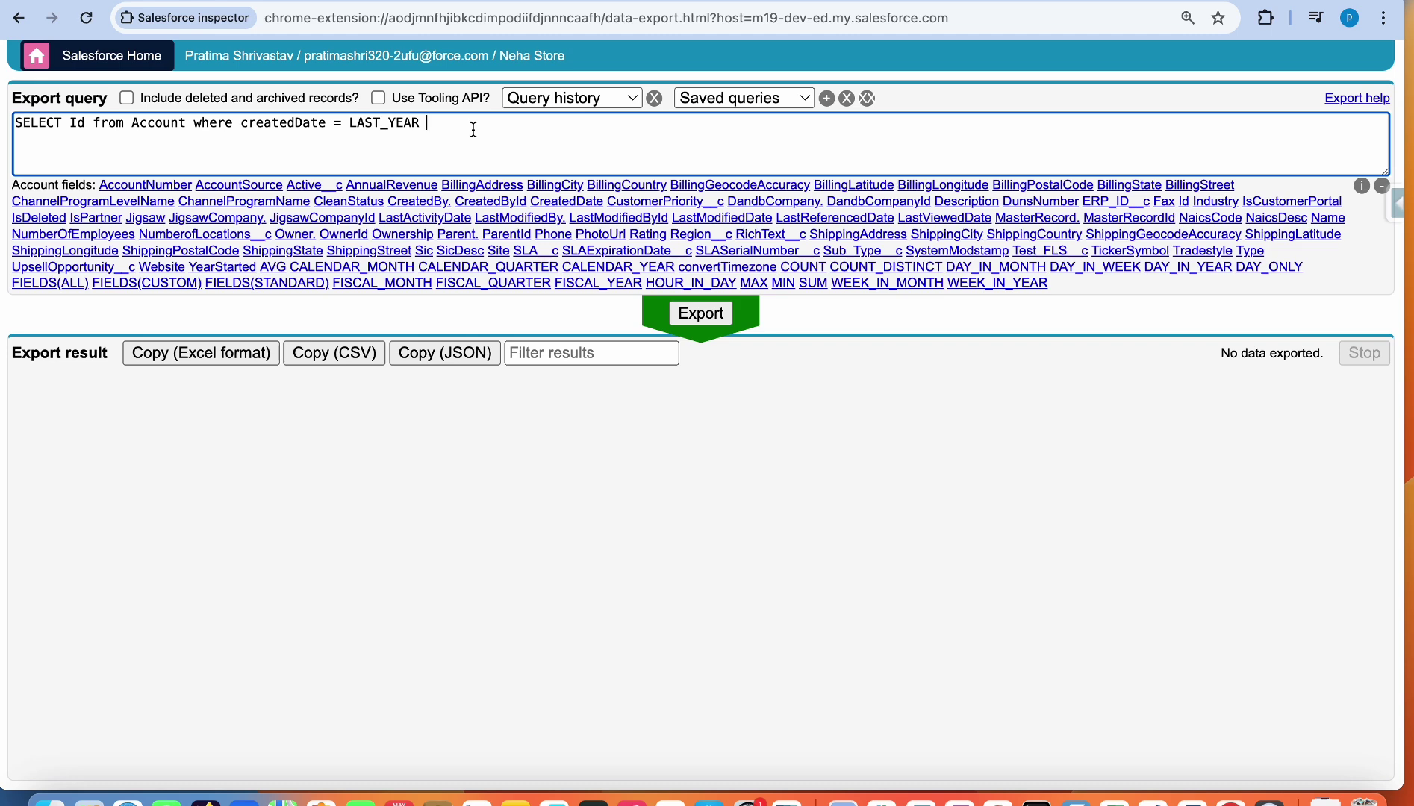
click(339, 120)
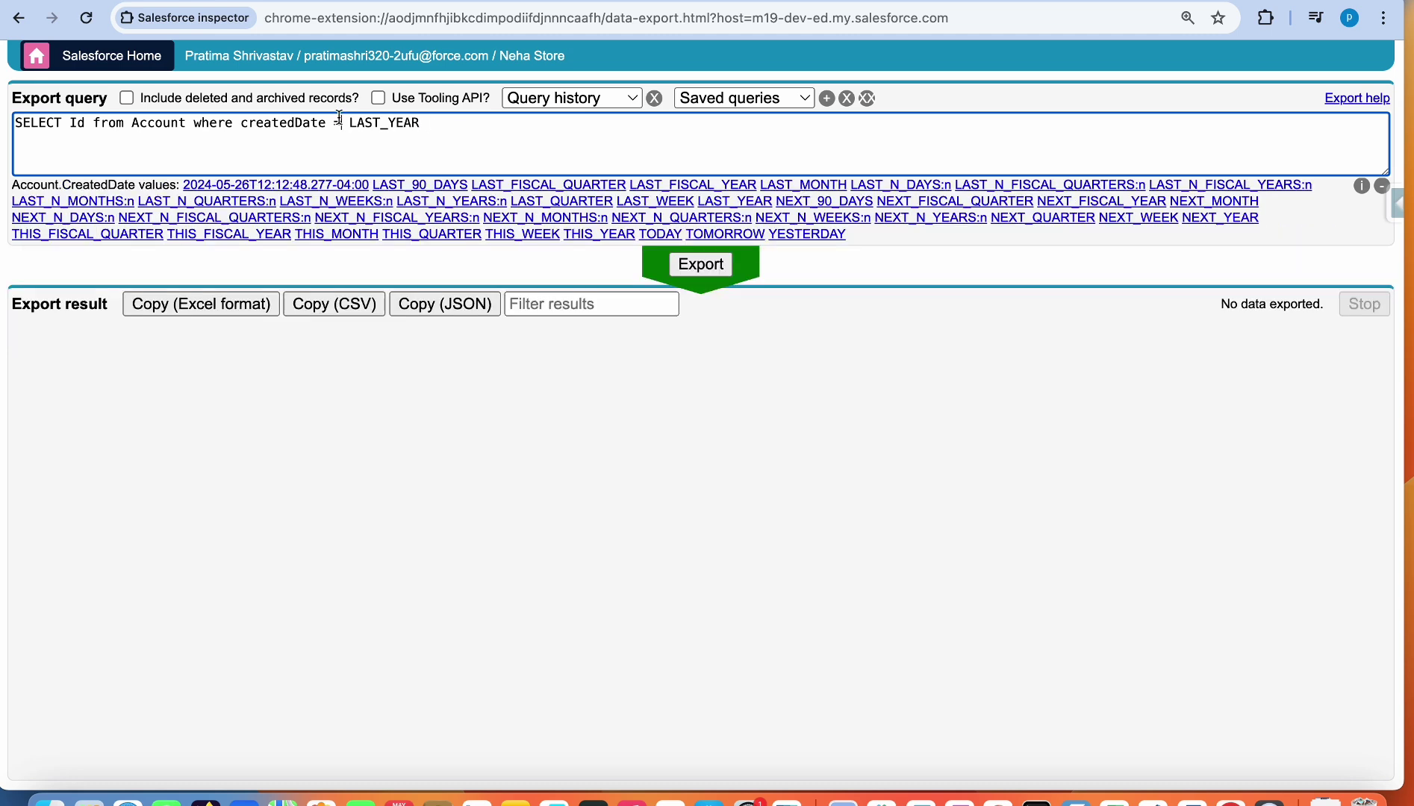
key(BackSpace)
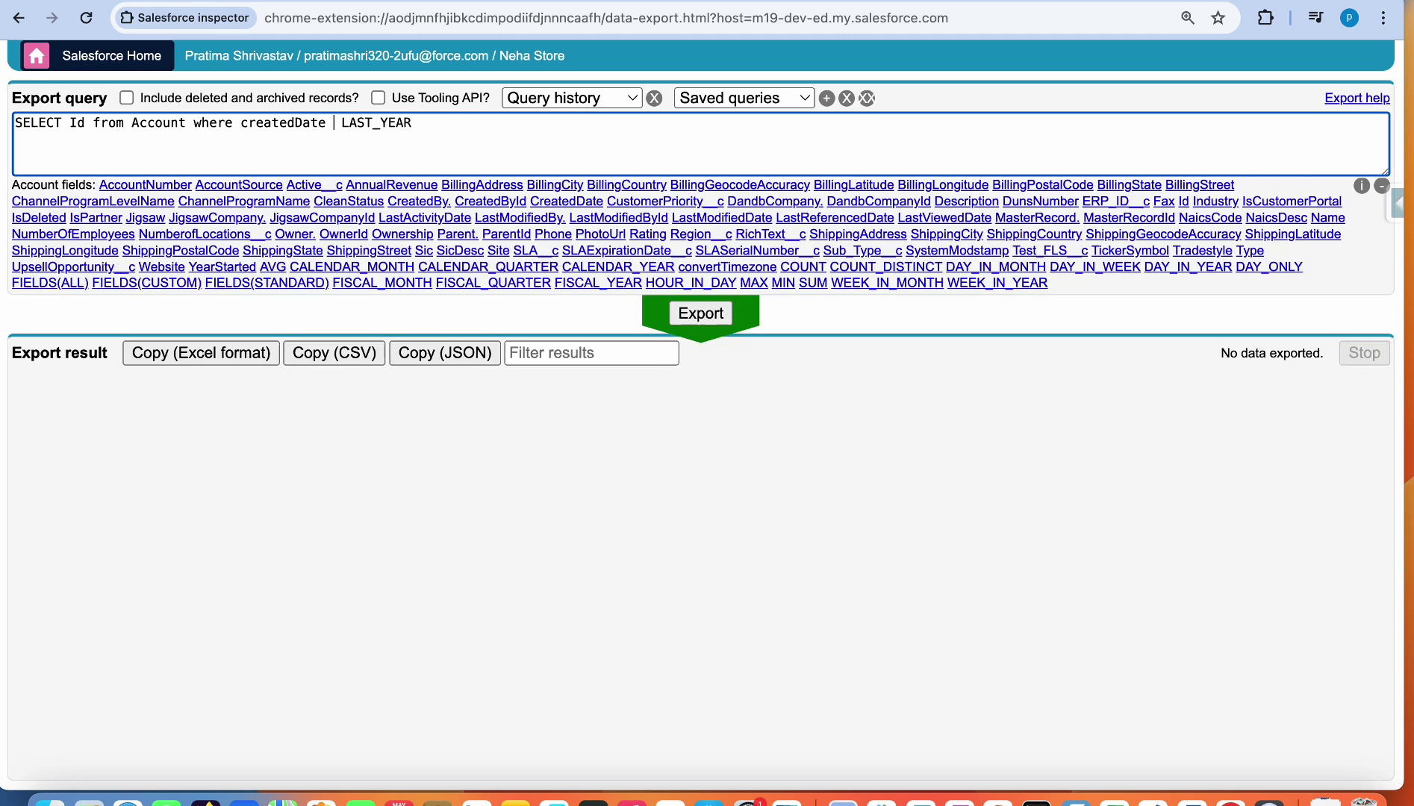
text(>=)
Step: Switch the queried object to Opportunity and run the export
double_click(165, 121)
text(opp)
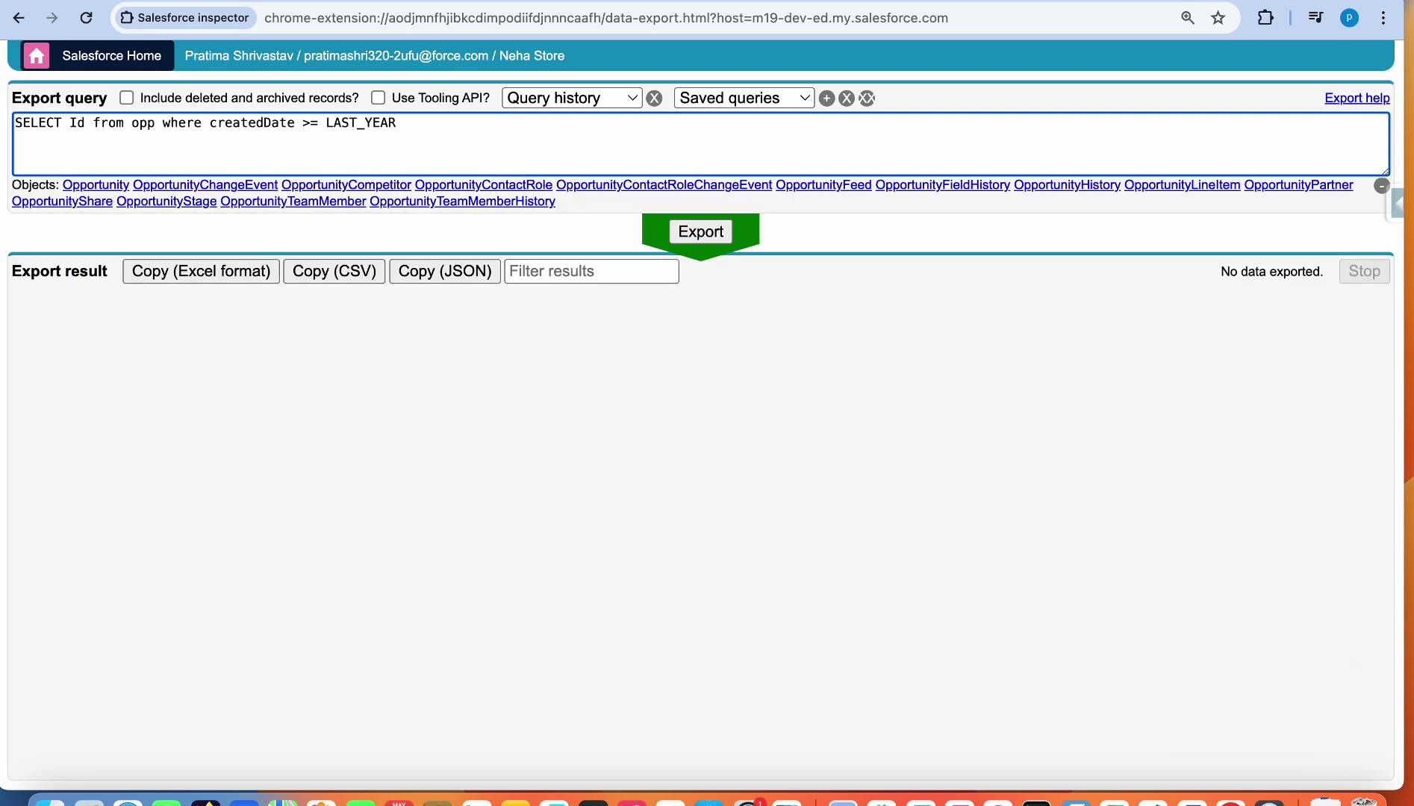
click(82, 187)
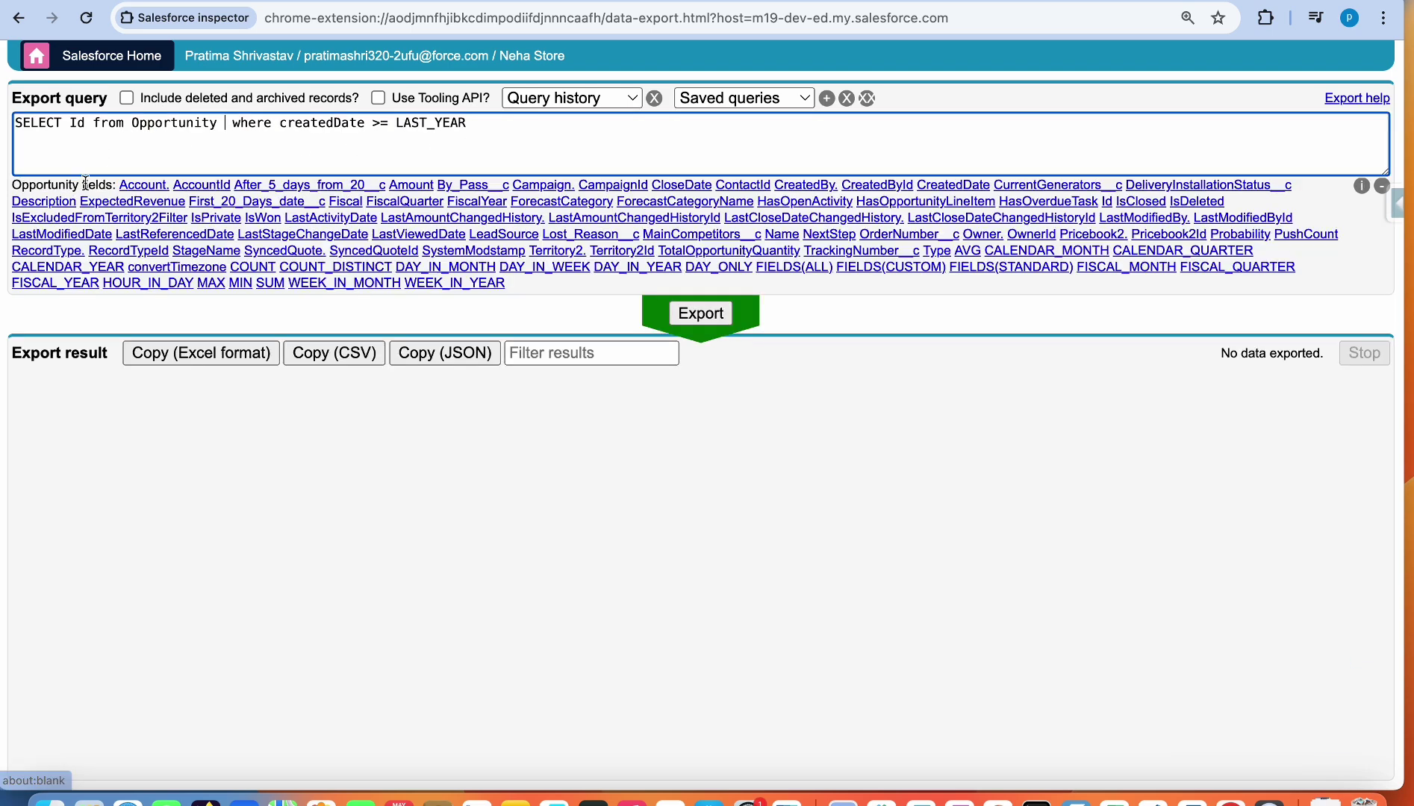
click(716, 312)
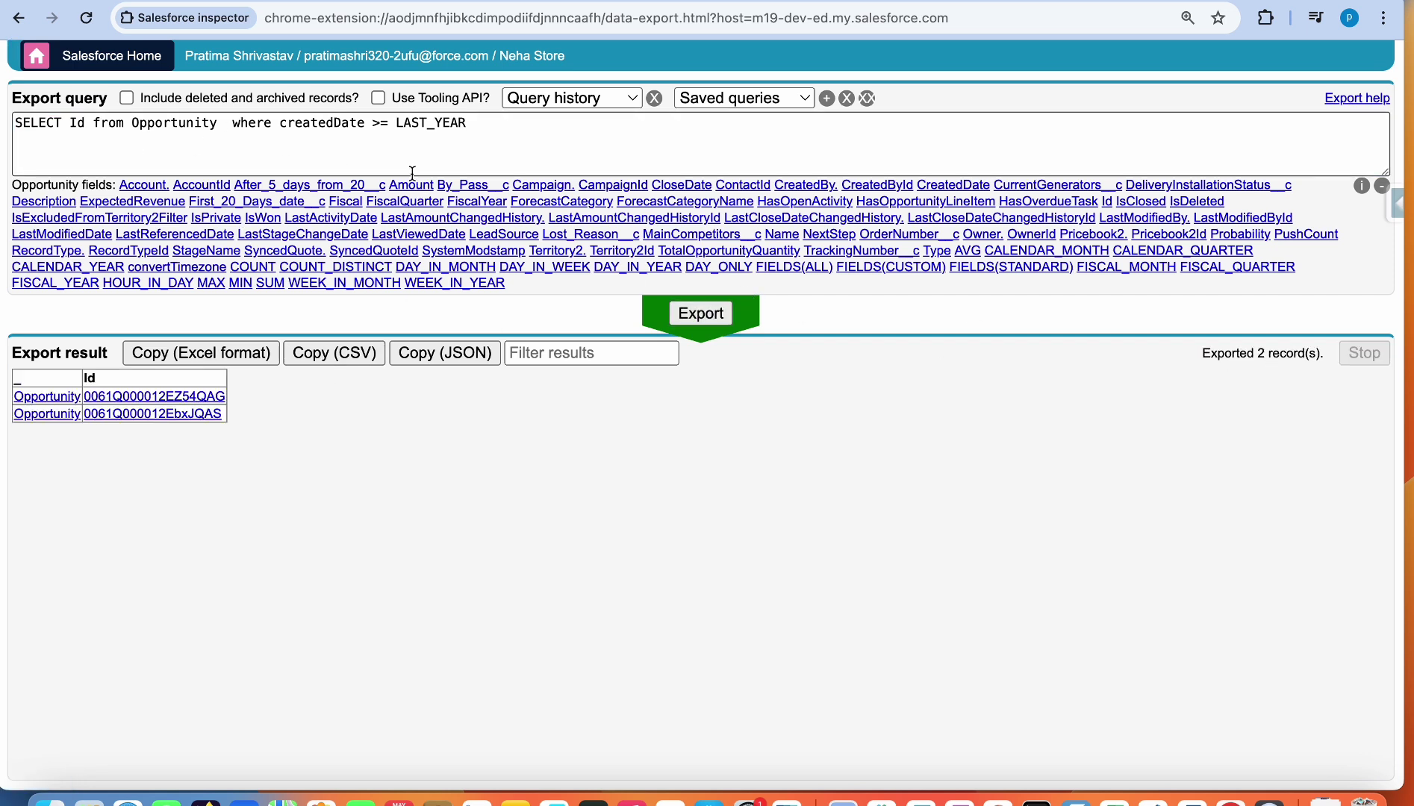
Step: Change the Opportunity createdDate filter's date literal to LAST_N_YEARS:2 and run the export
drag(389, 126, 374, 127)
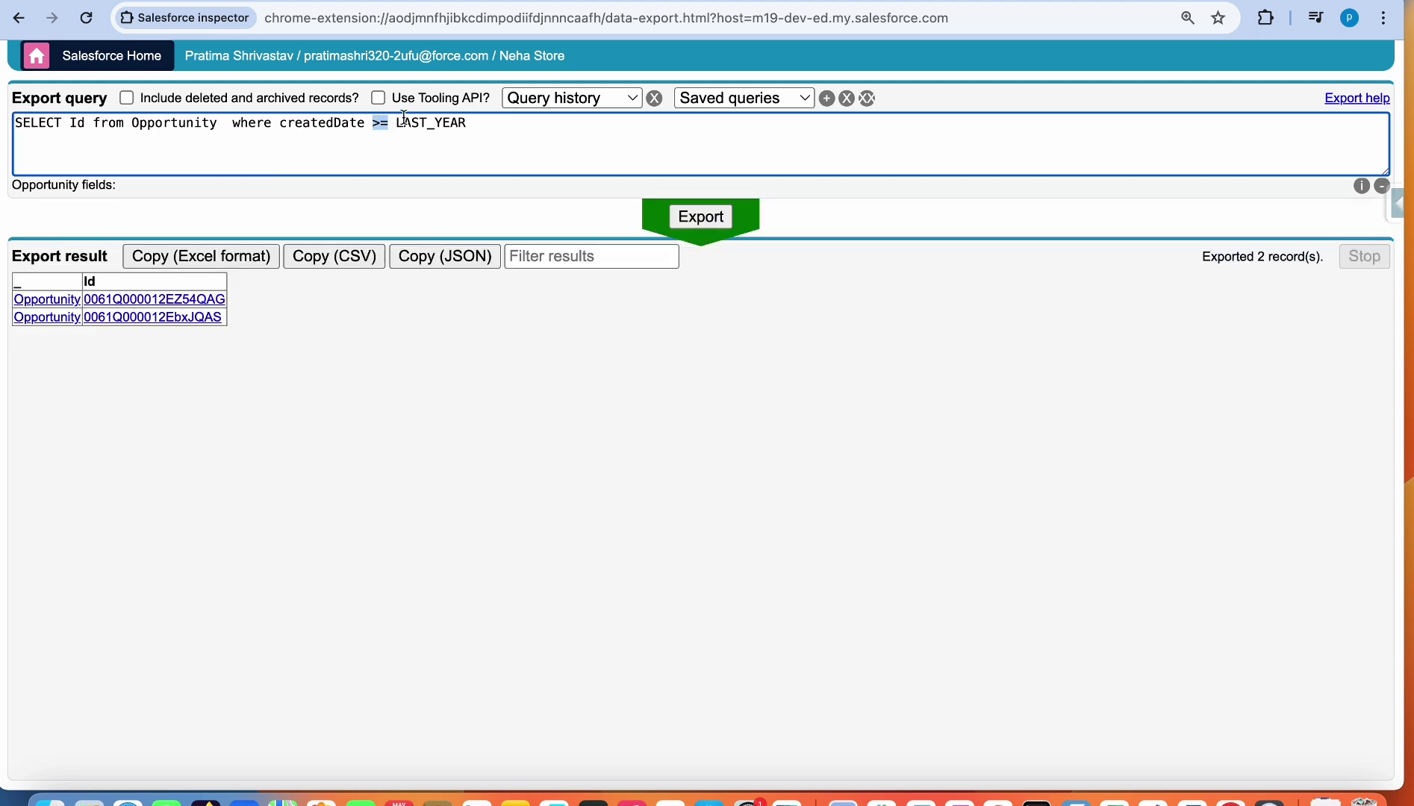
click(480, 129)
drag(478, 130, 395, 127)
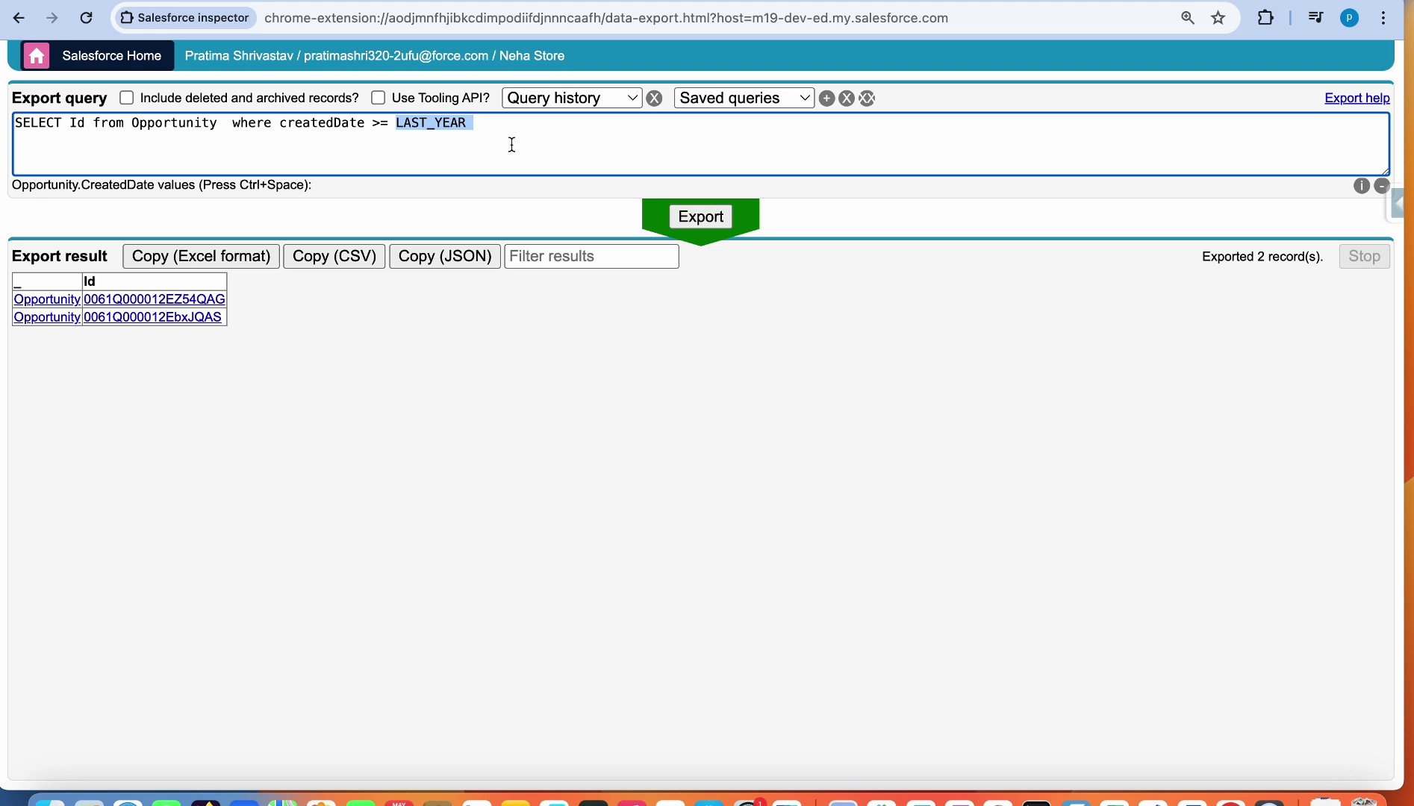
drag(495, 133, 435, 122)
key(BackSpace)
text(n)
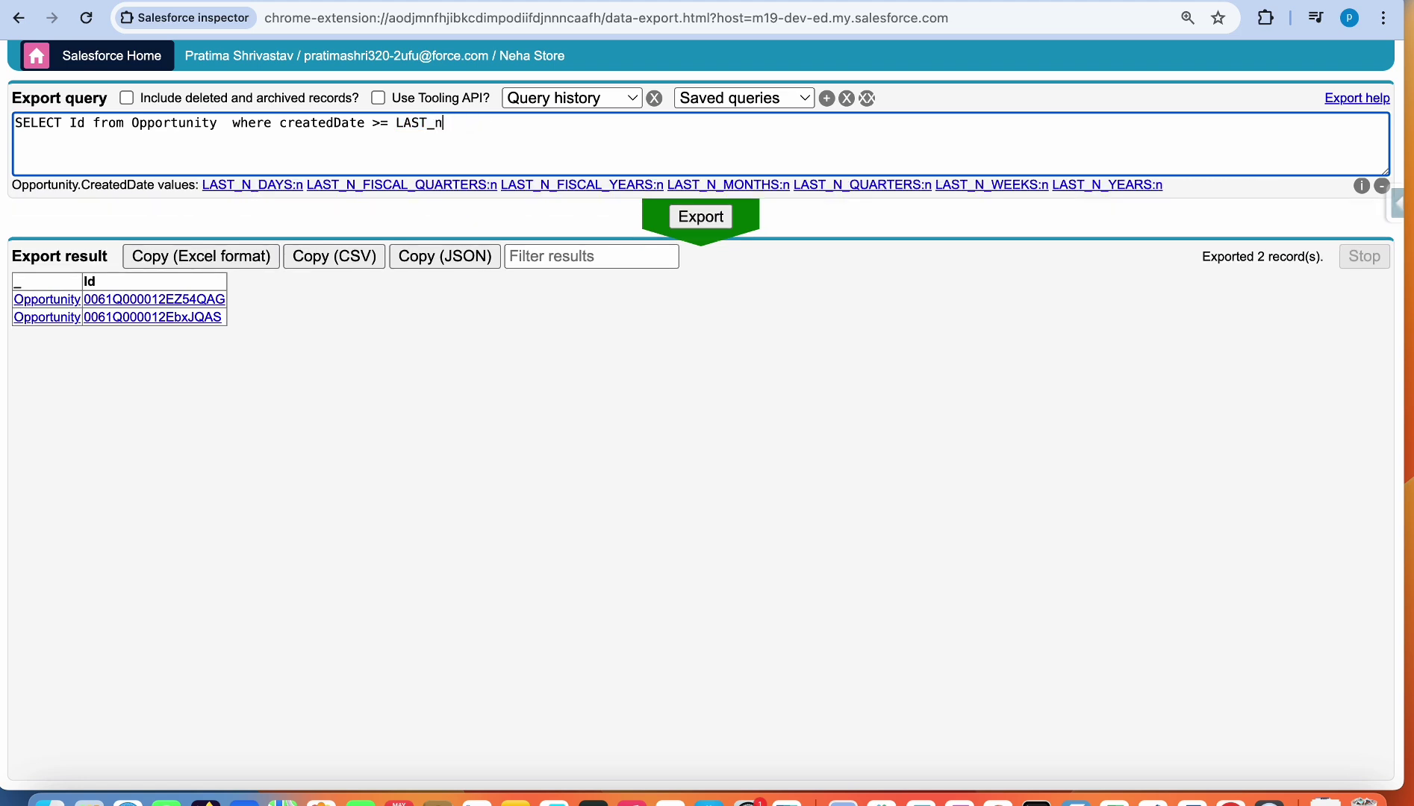
text(_YEA)
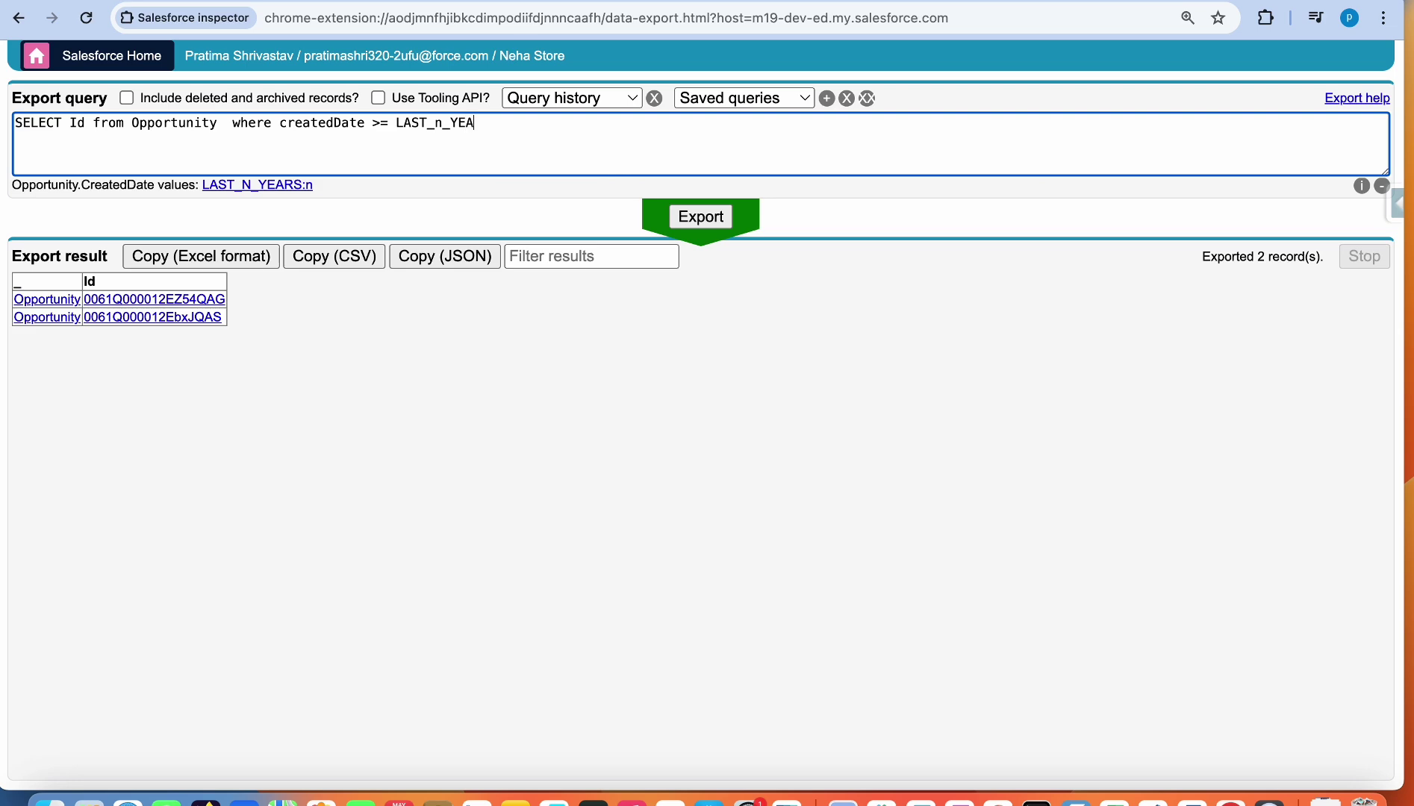
click(257, 188)
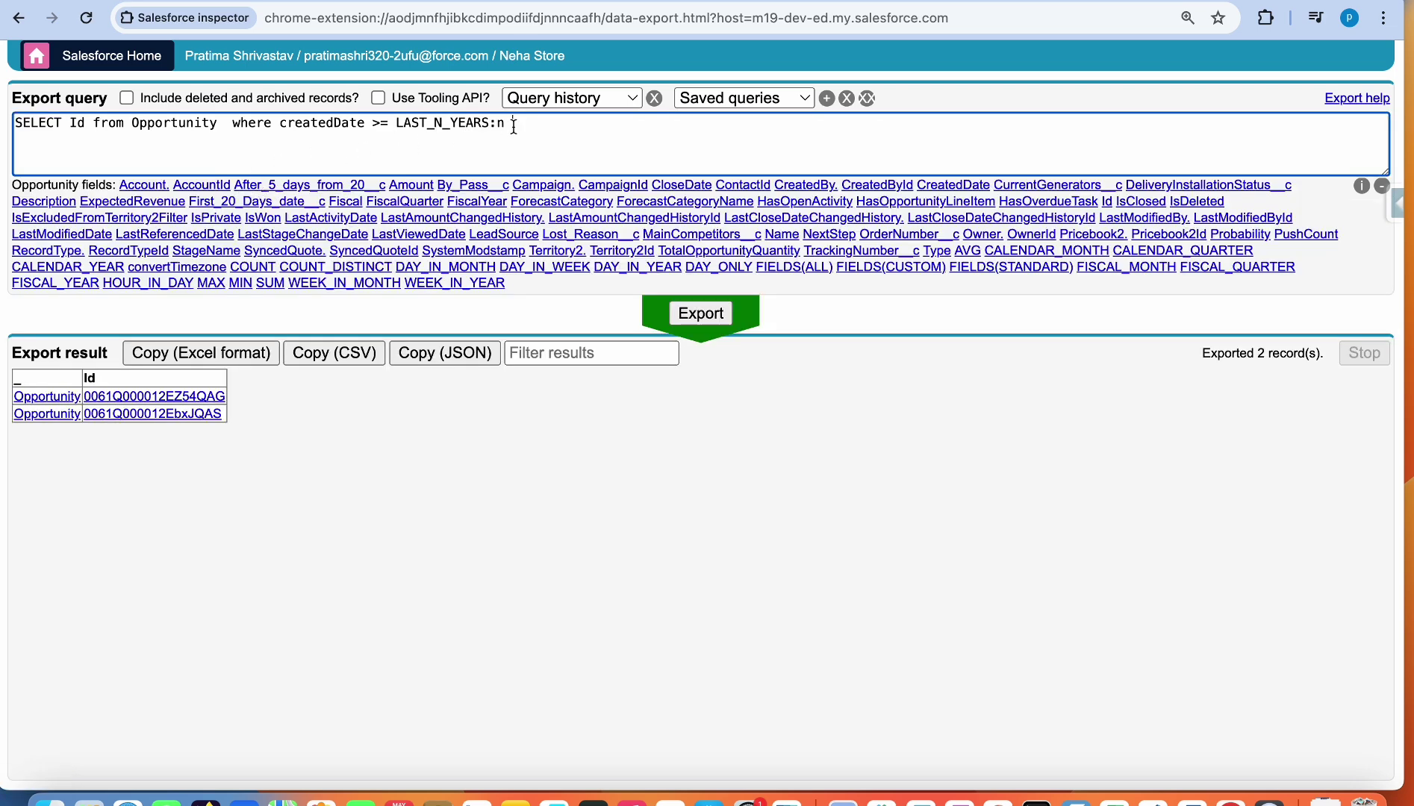
key(BackSpace)
key(BackSpace)
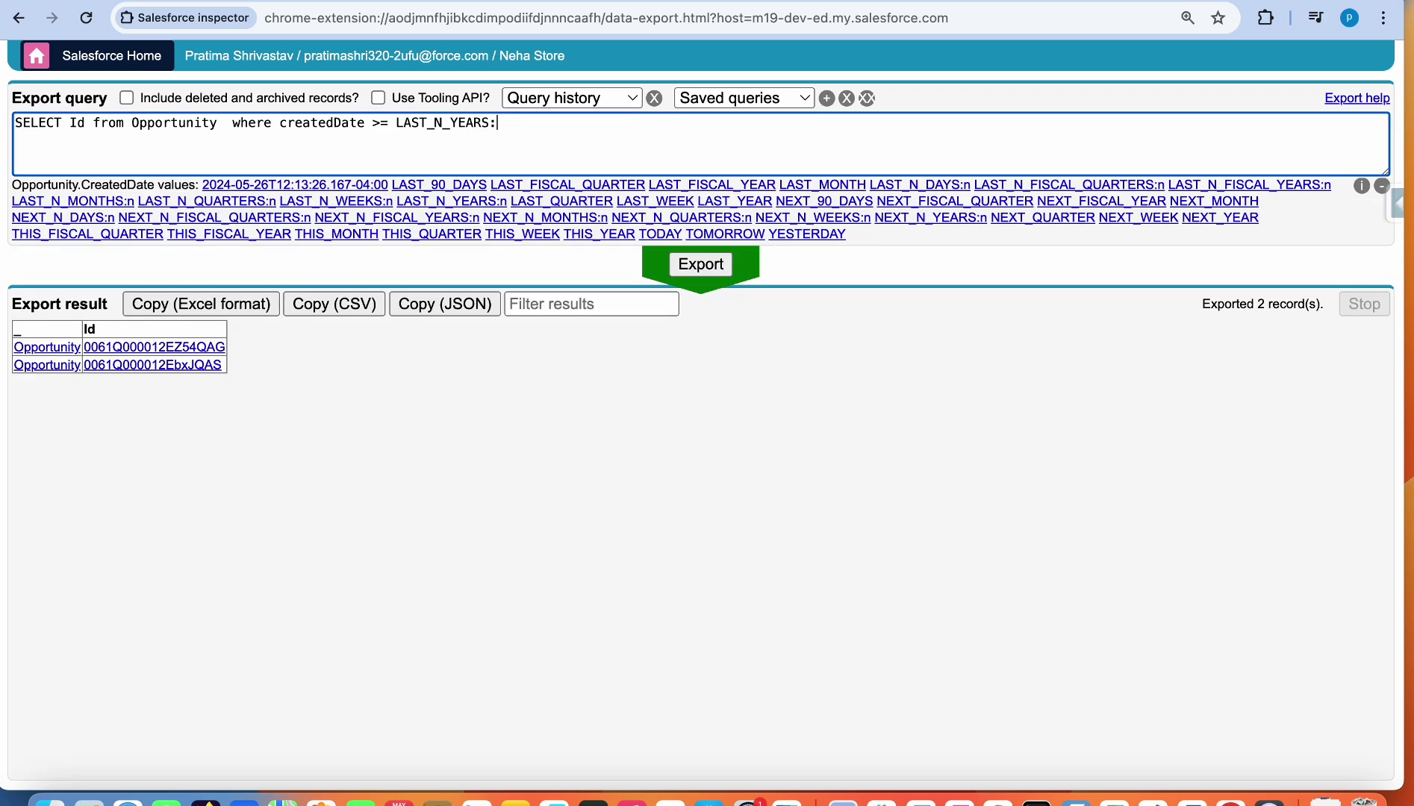
text(2)
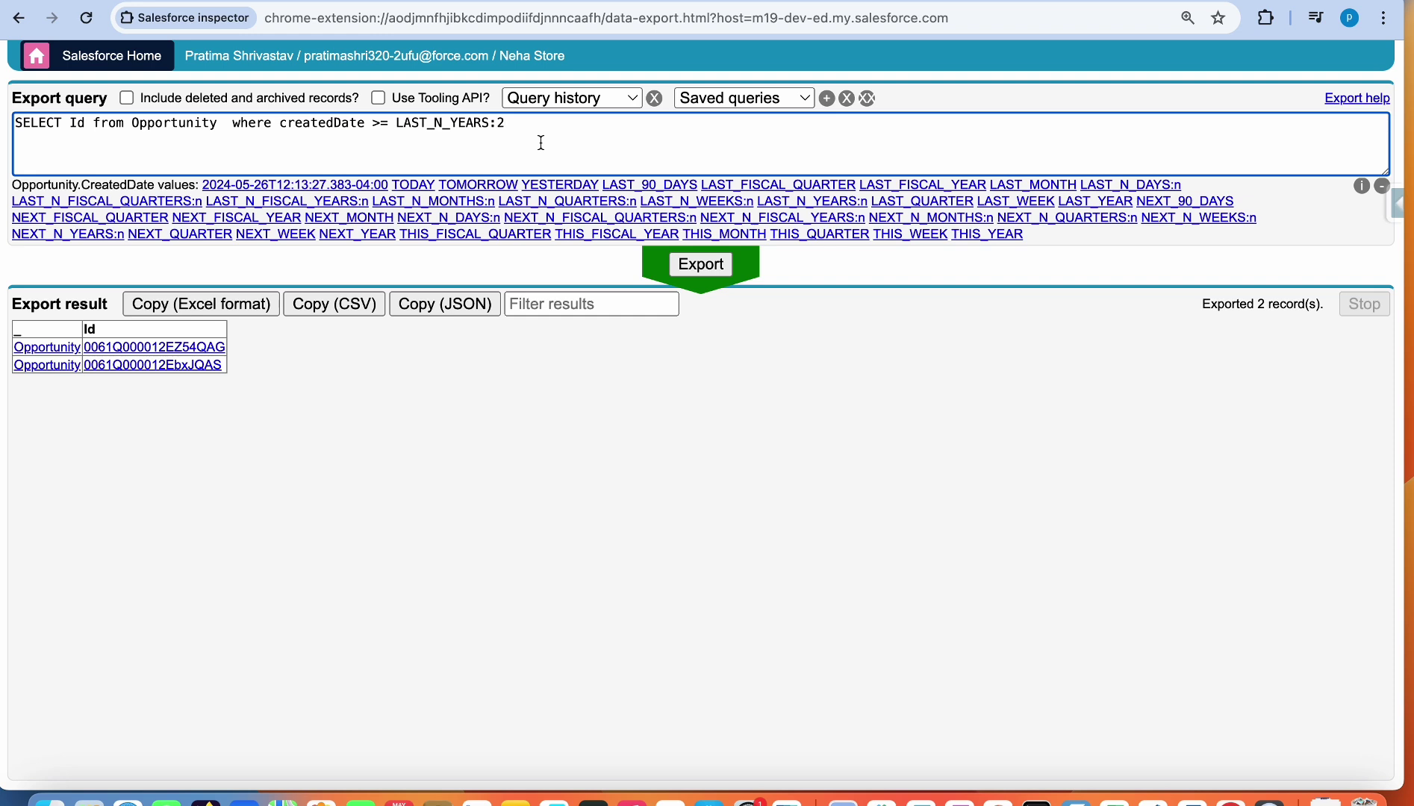
click(709, 268)
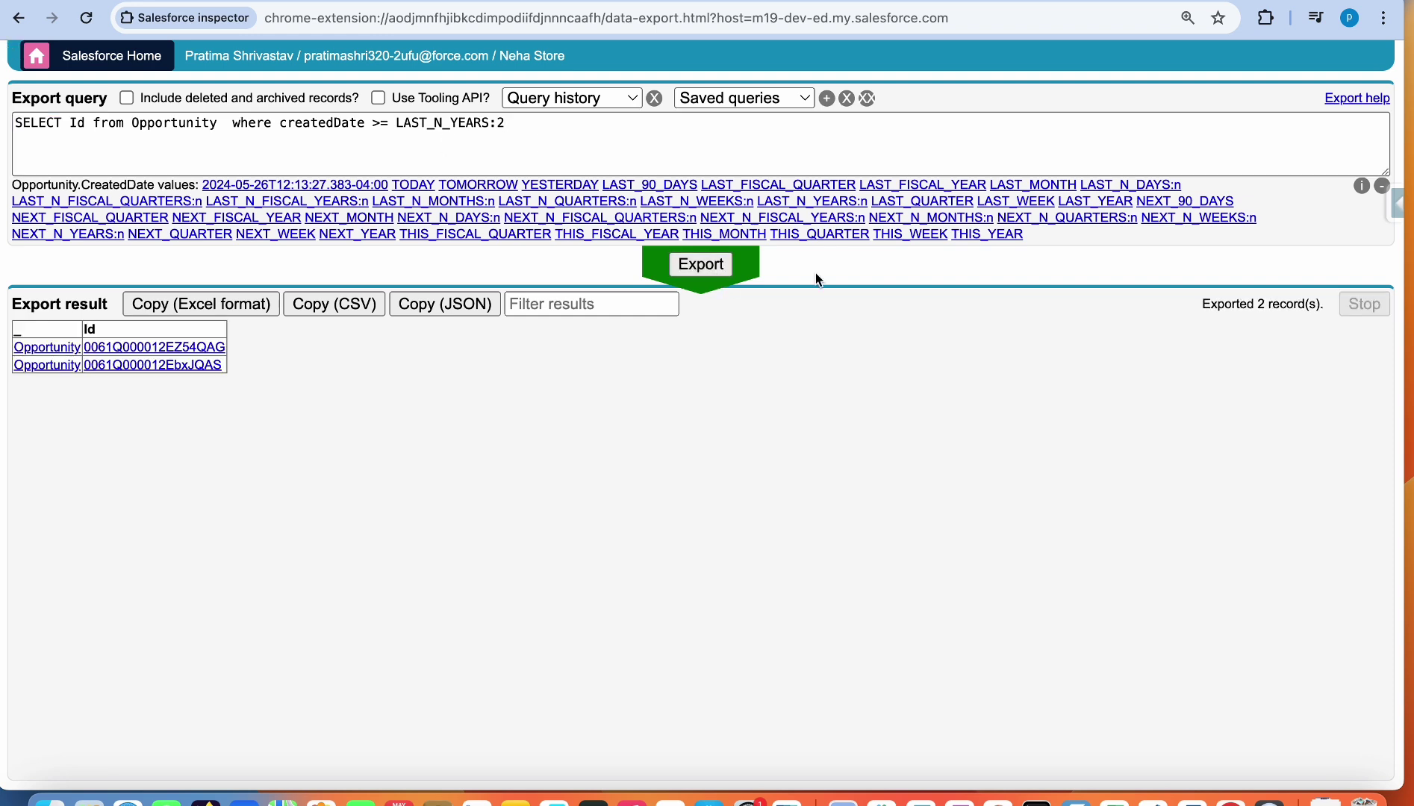
Step: Set the LAST_N_YEARS value in the createdDate filter to 4 and run the export
click(701, 155)
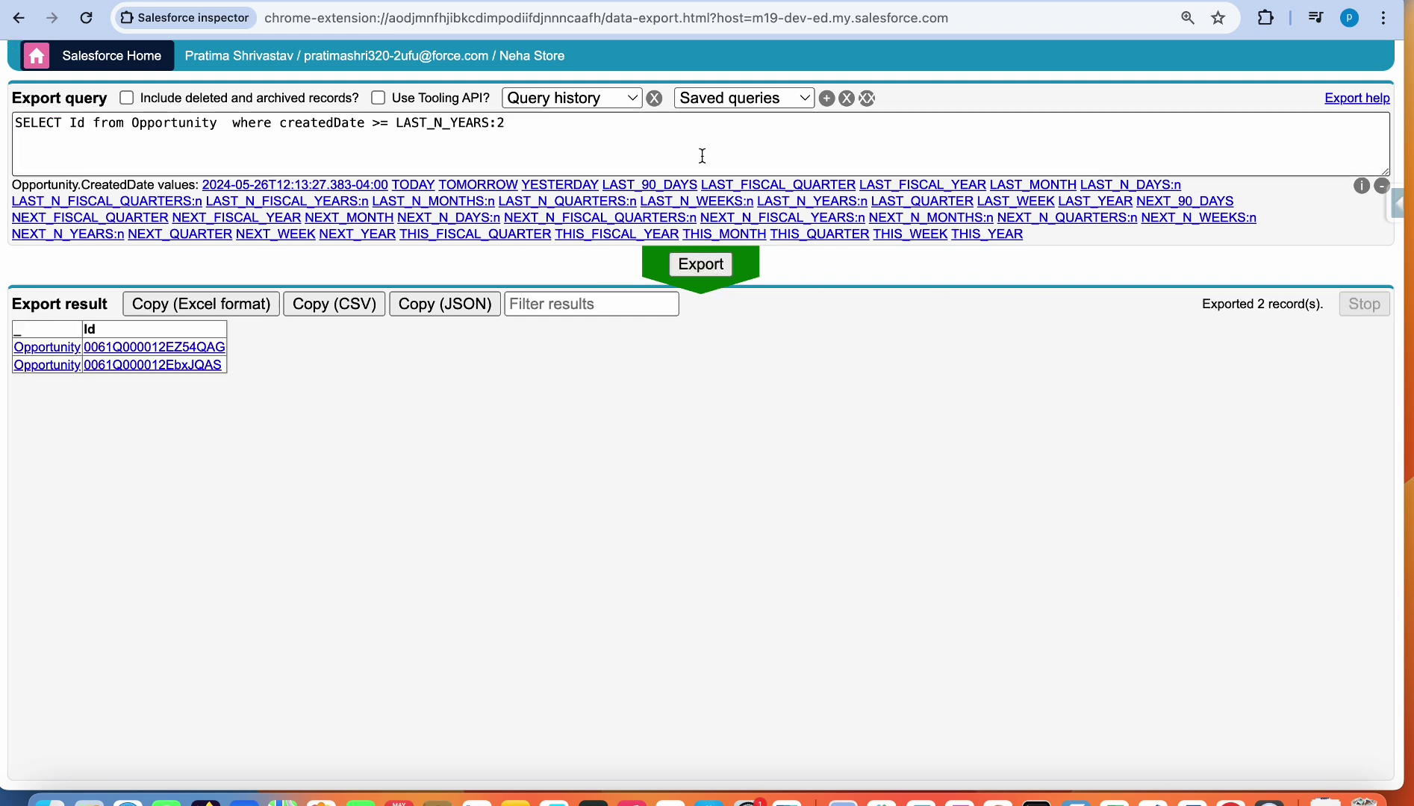
key(BackSpace)
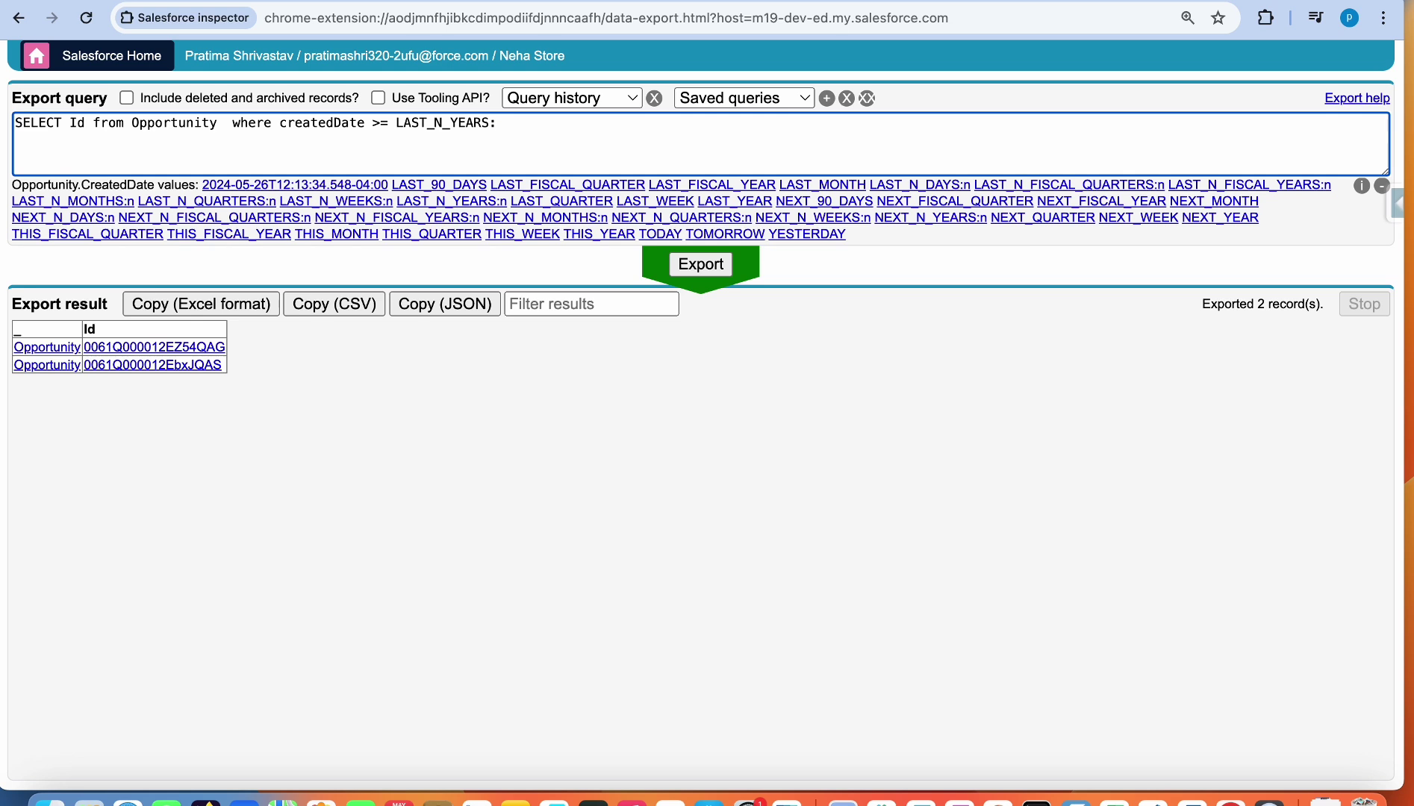
text(4)
click(713, 215)
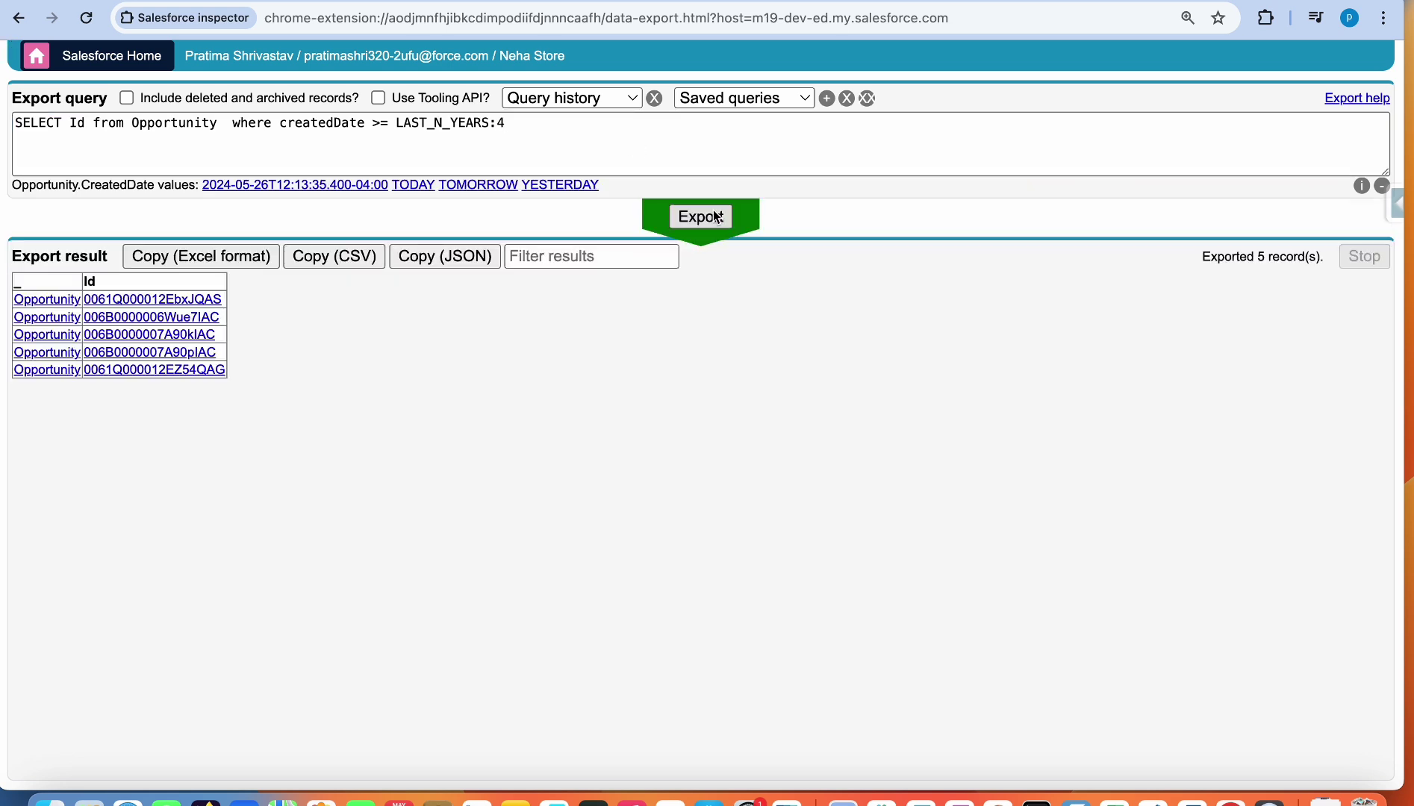
Step: Add the CreatedDate field after Id in the Opportunity query's SELECT list and run the export
double_click(79, 123)
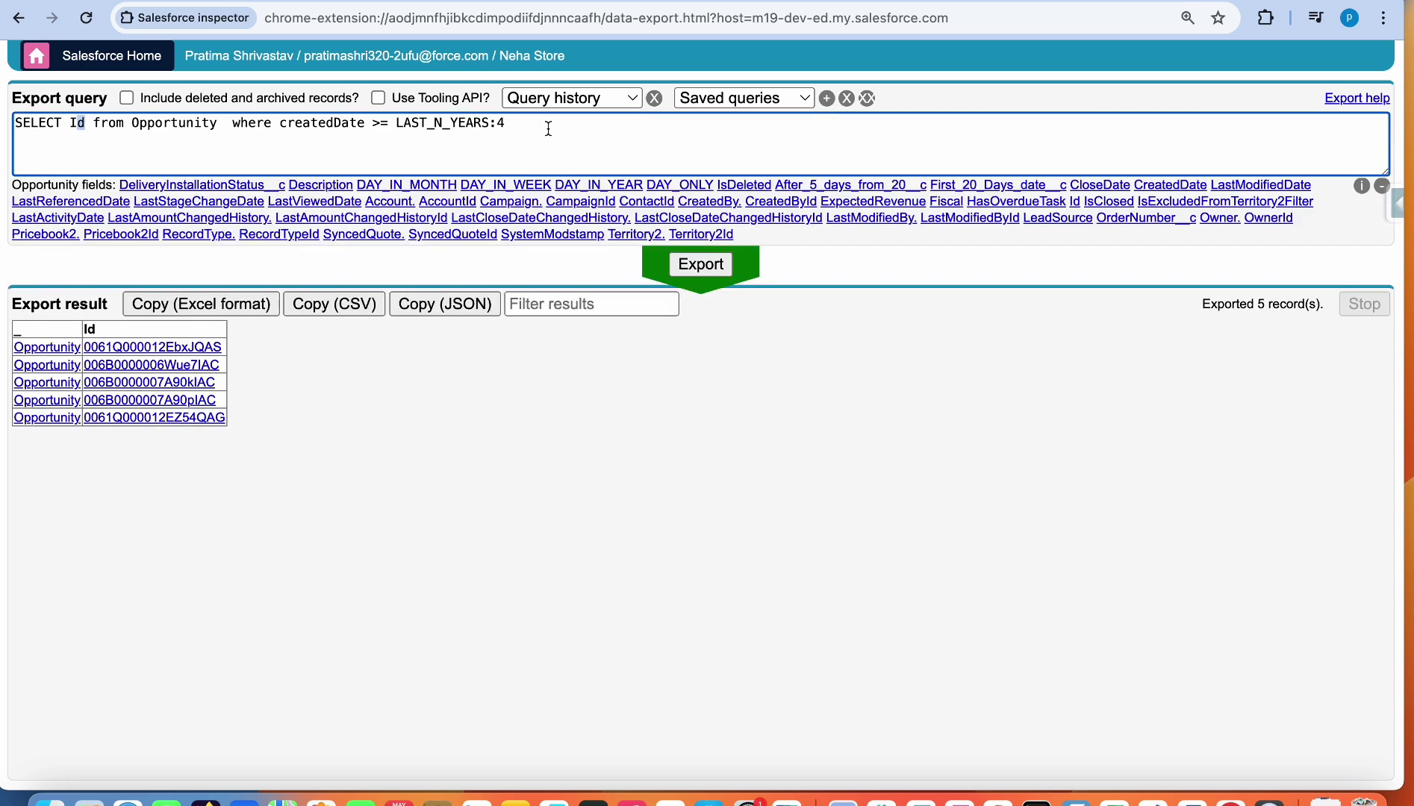
click(538, 125)
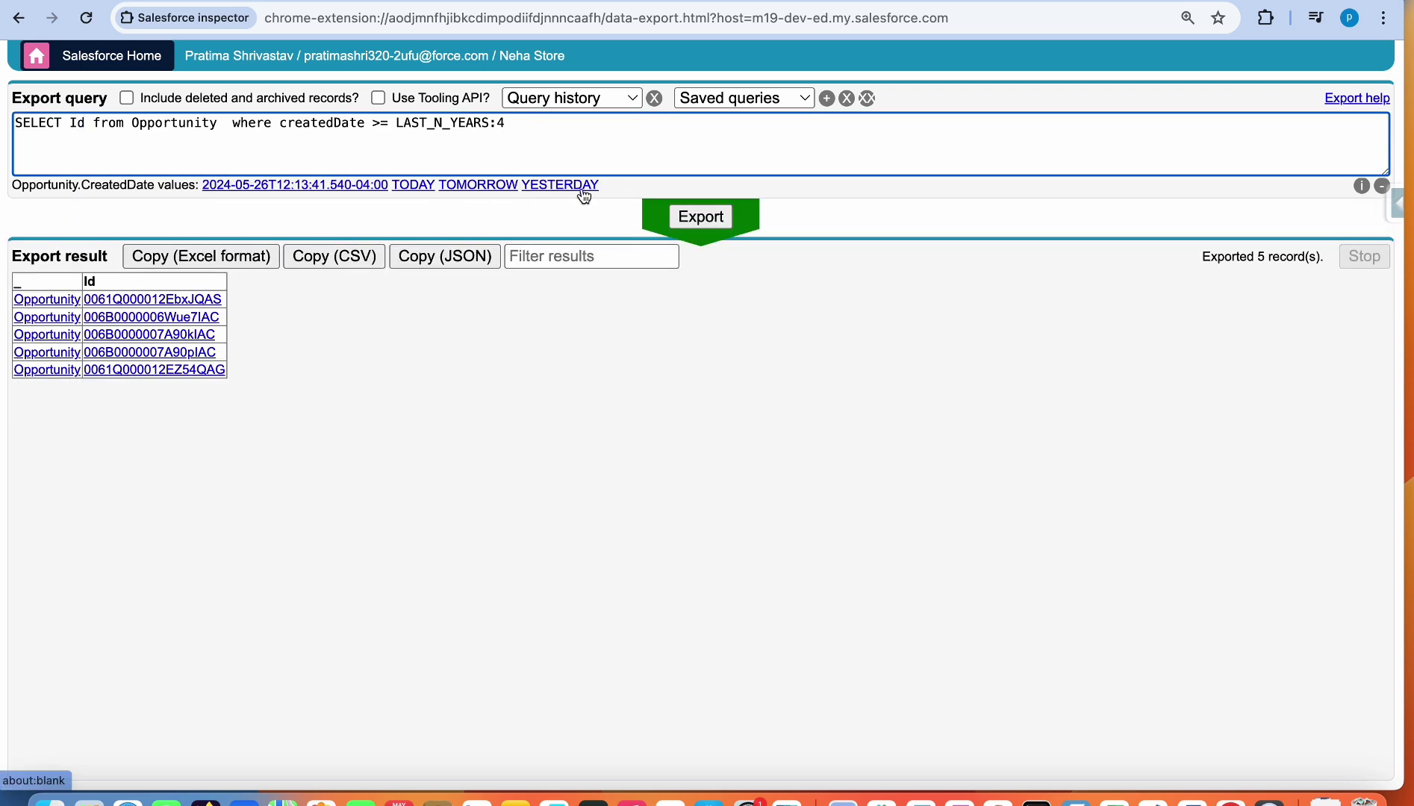
drag(507, 124, 396, 125)
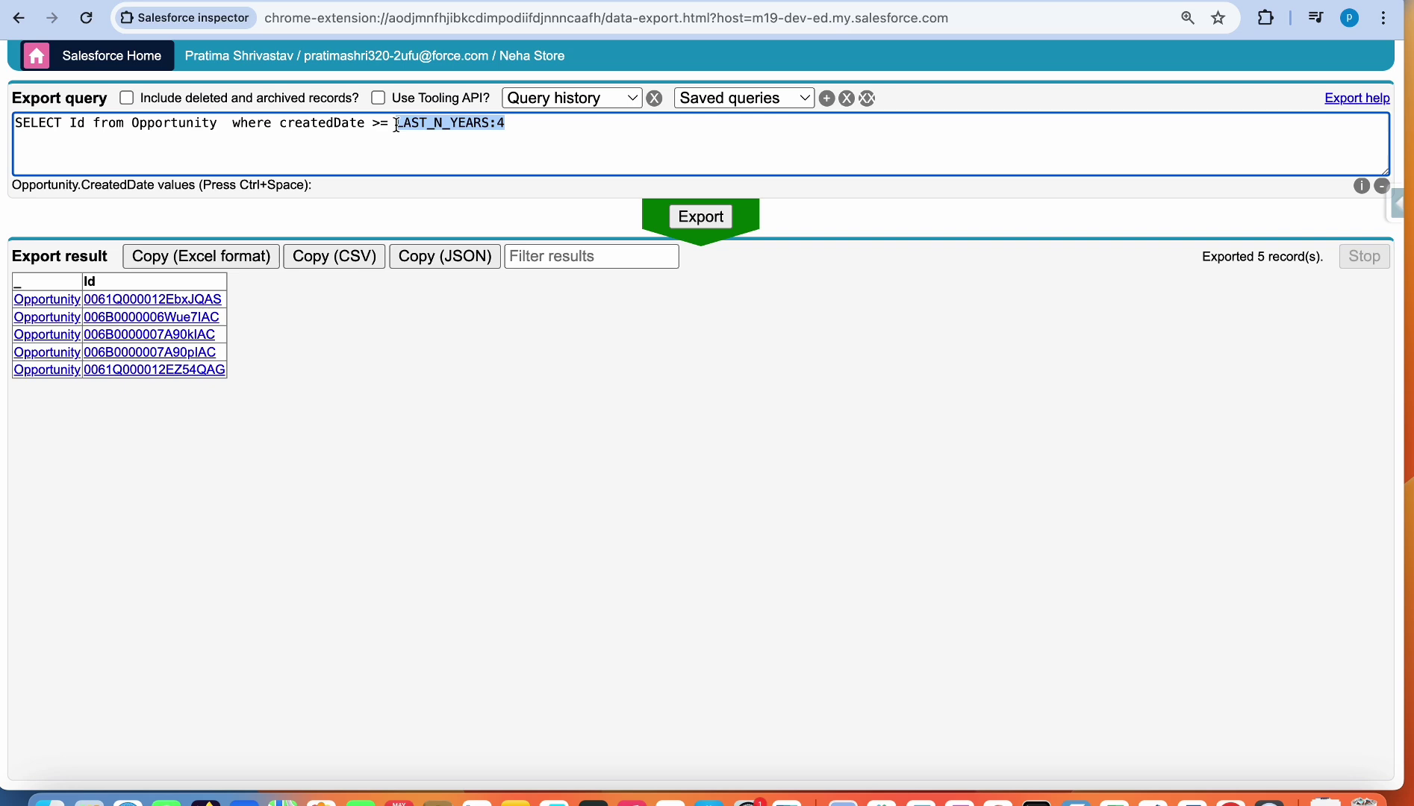
click(84, 123)
text(, Crea)
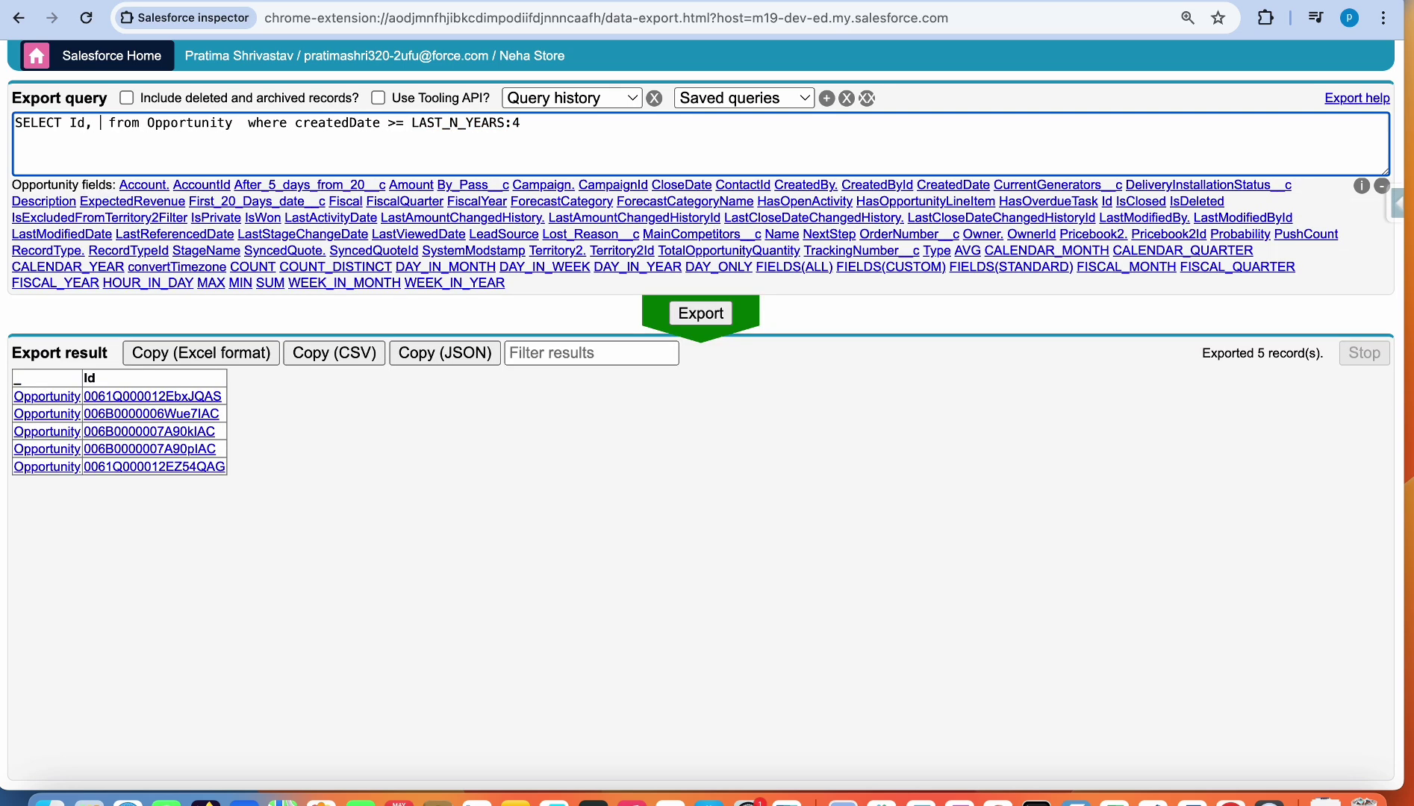
click(265, 193)
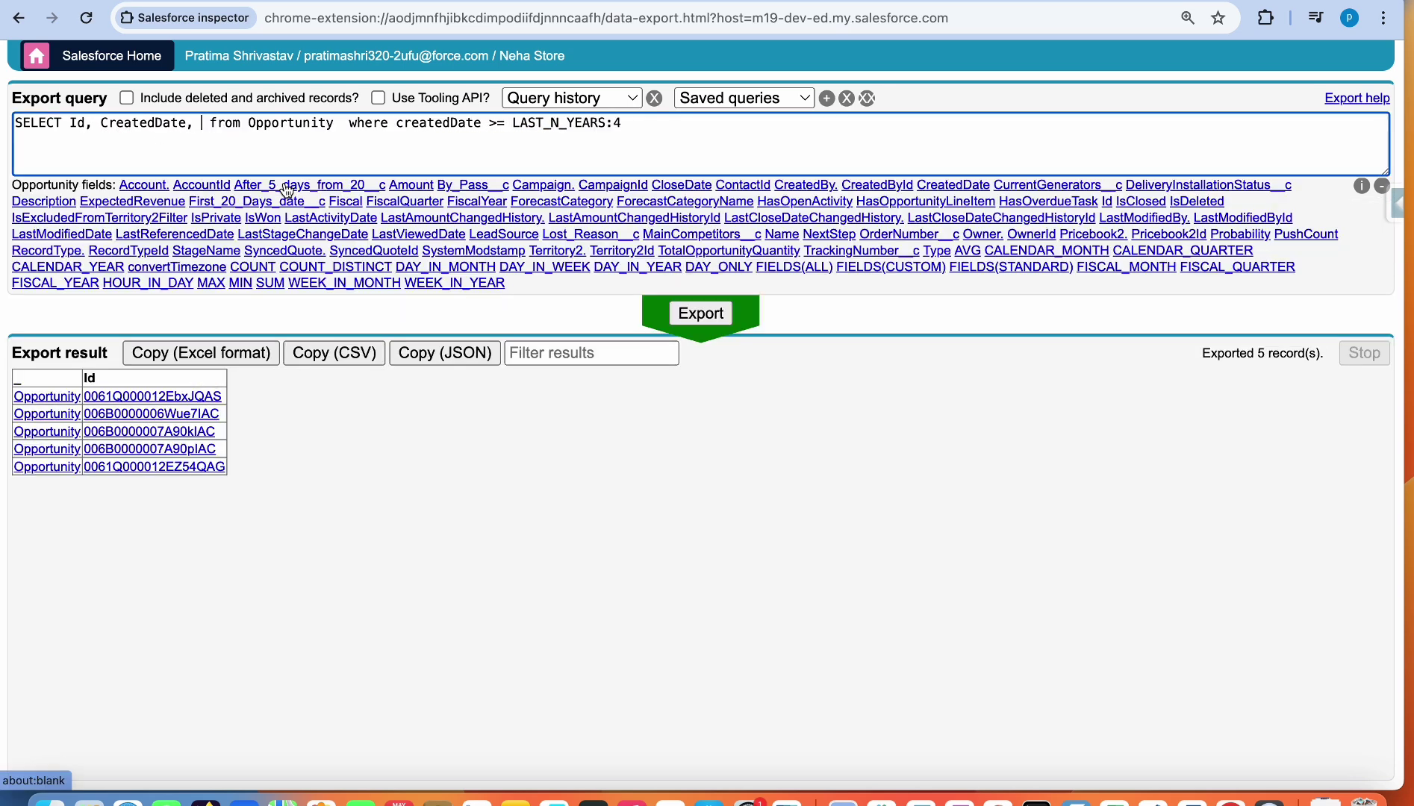
key(BackSpace)
key(BackSpace)
click(721, 222)
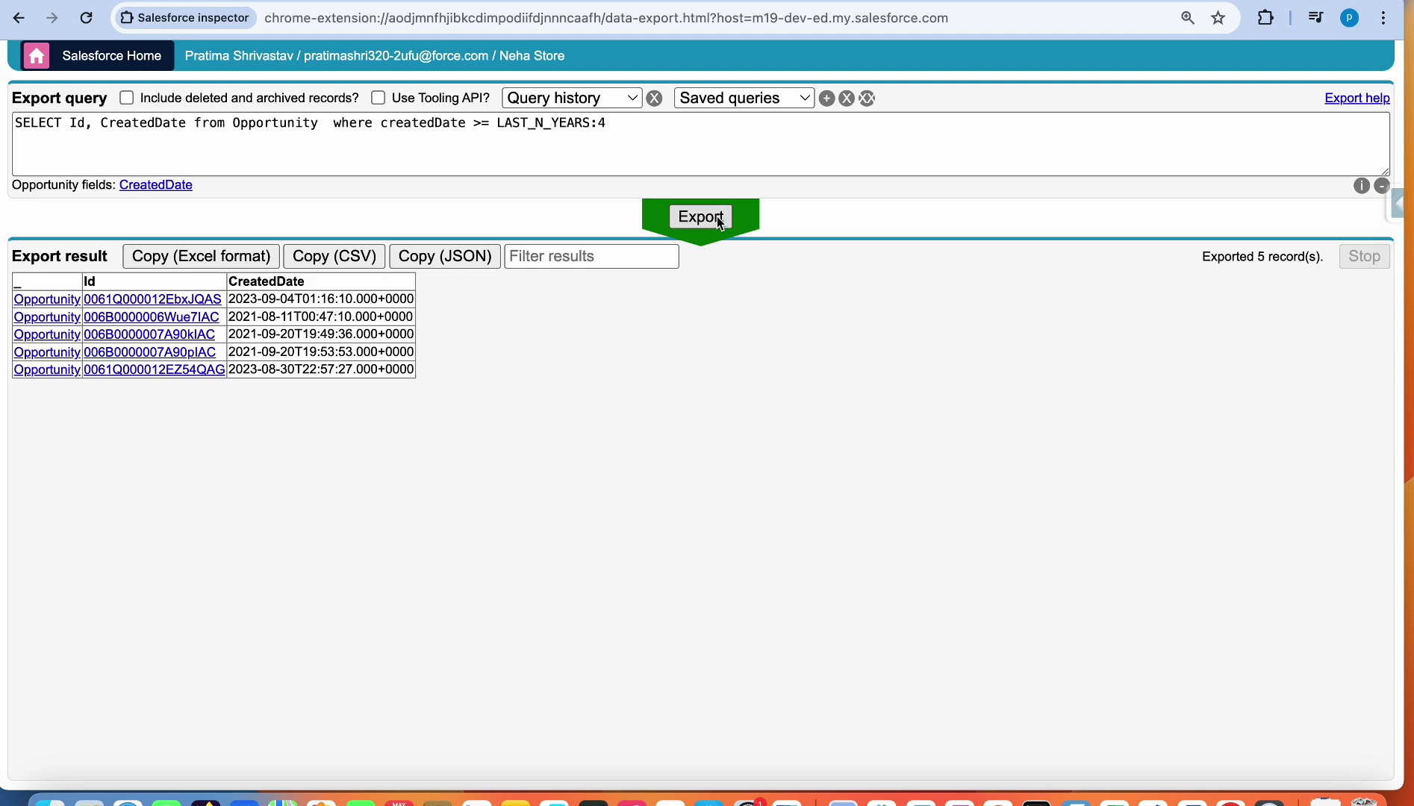
drag(230, 304, 412, 301)
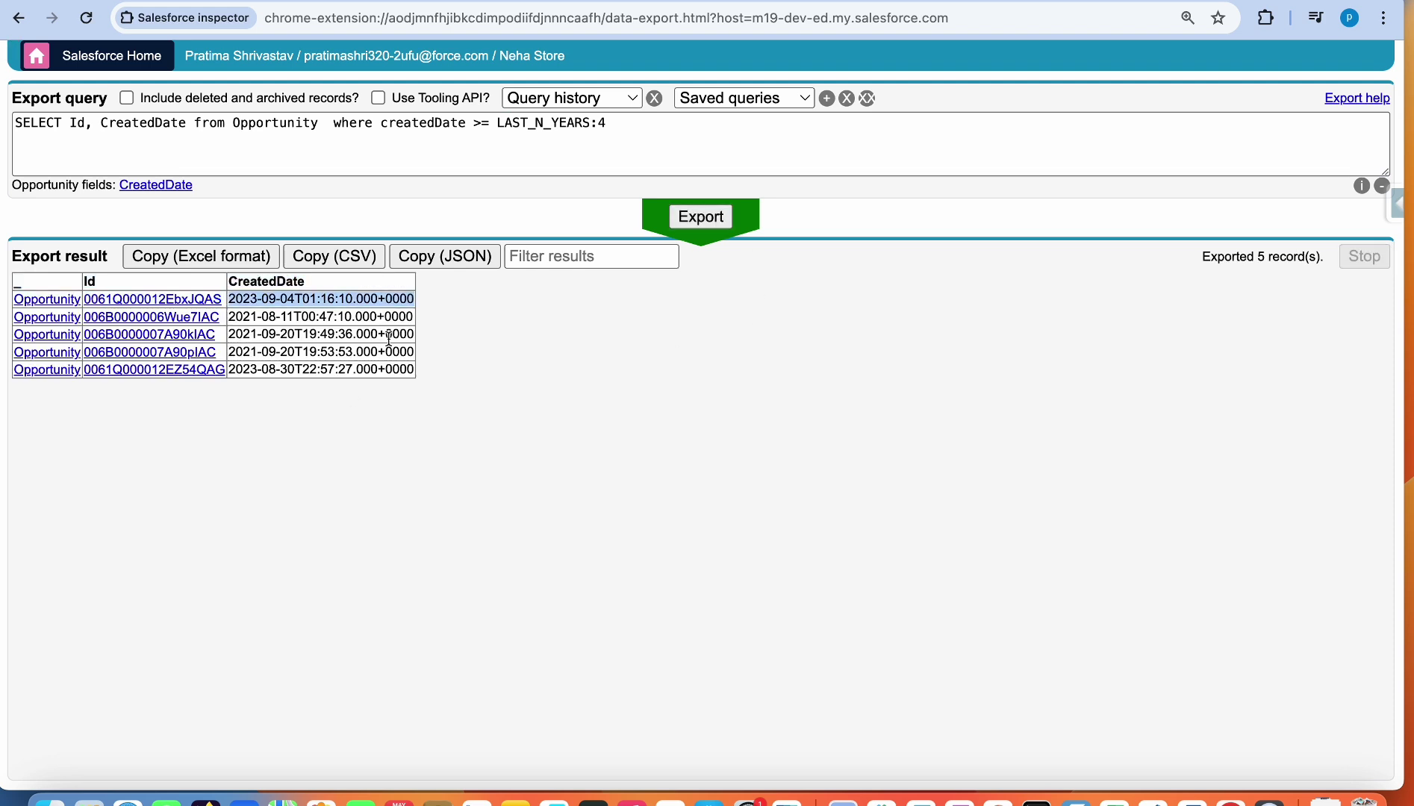
Step: Wrap the selected CreatedDate field in the FORMAT() function and run the export
click(98, 130)
text(F)
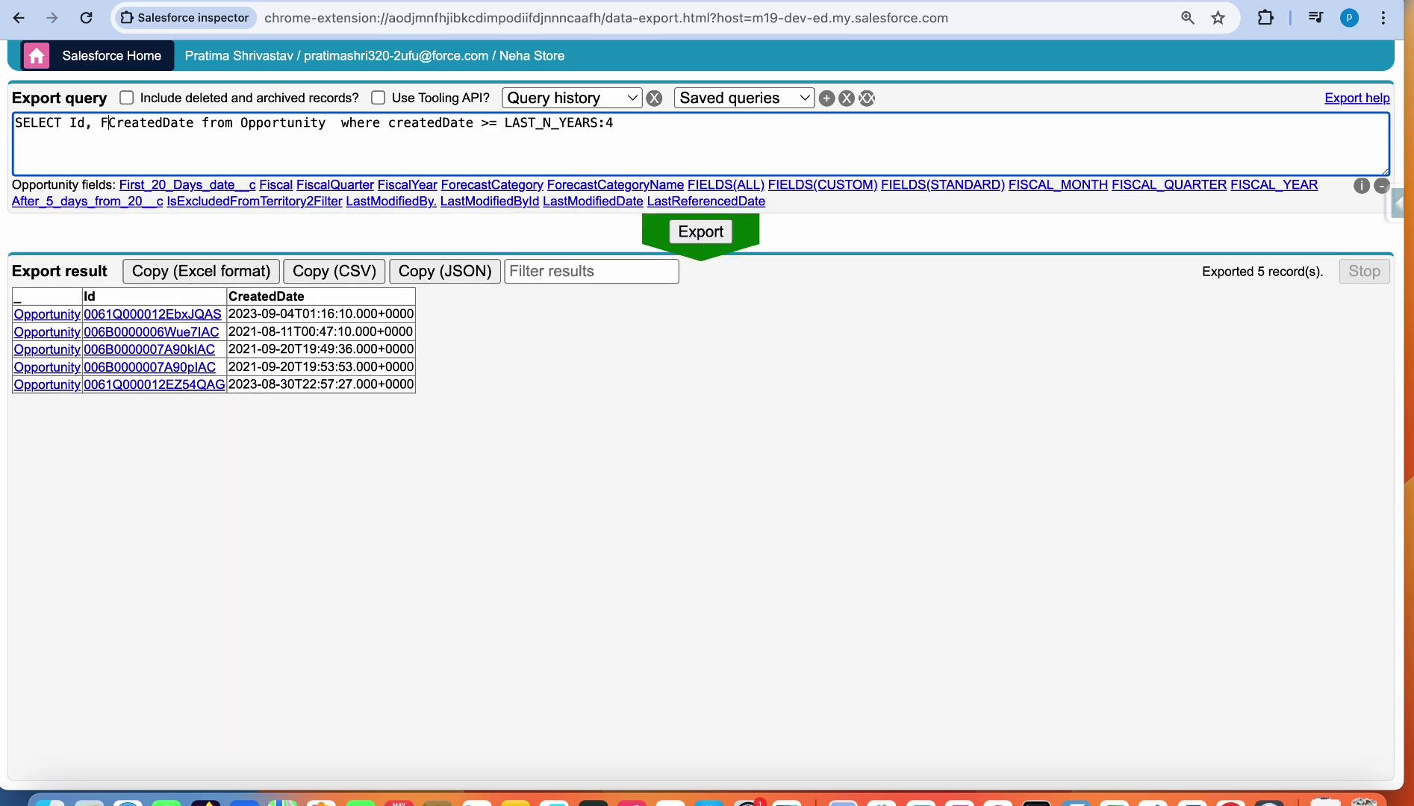
text(ORMAt()
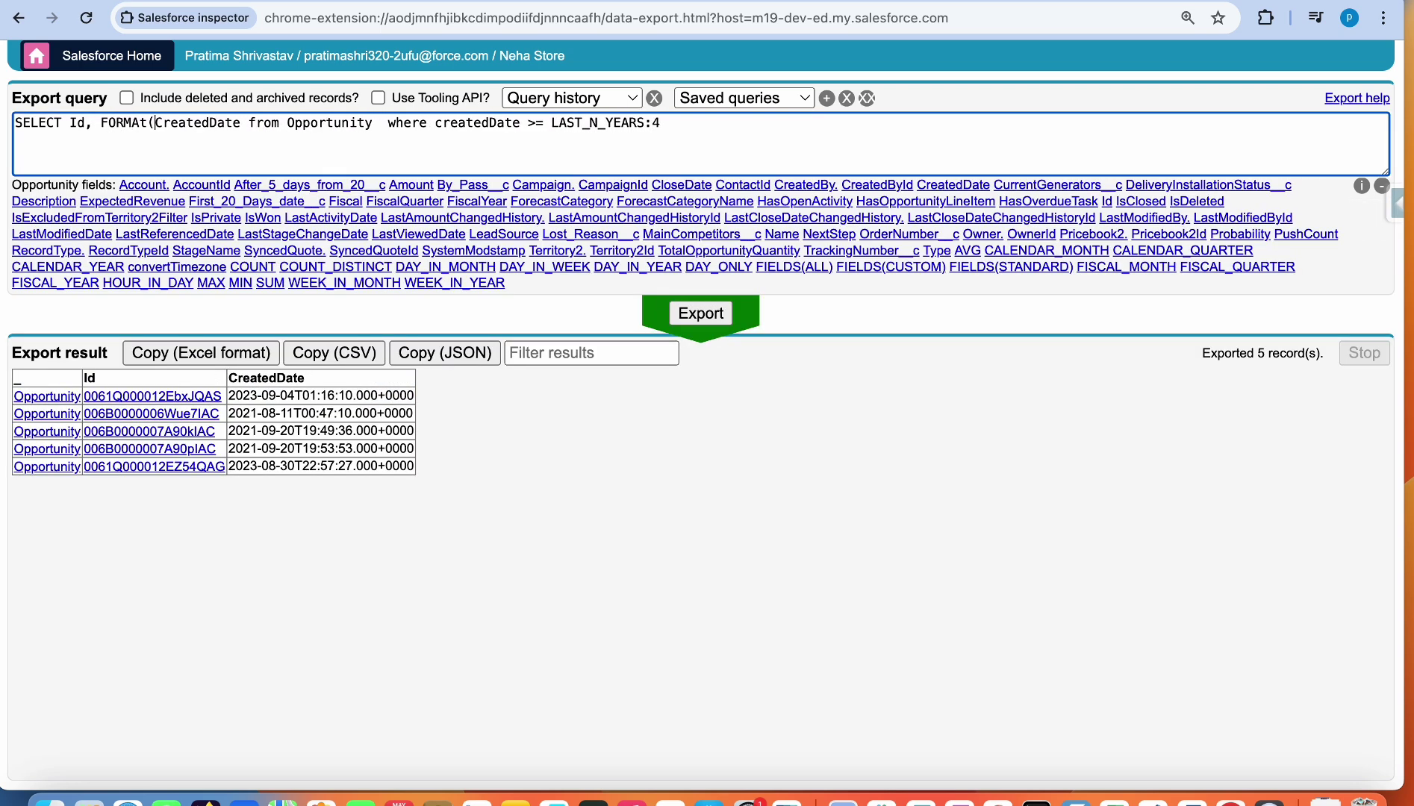
click(240, 124)
text())
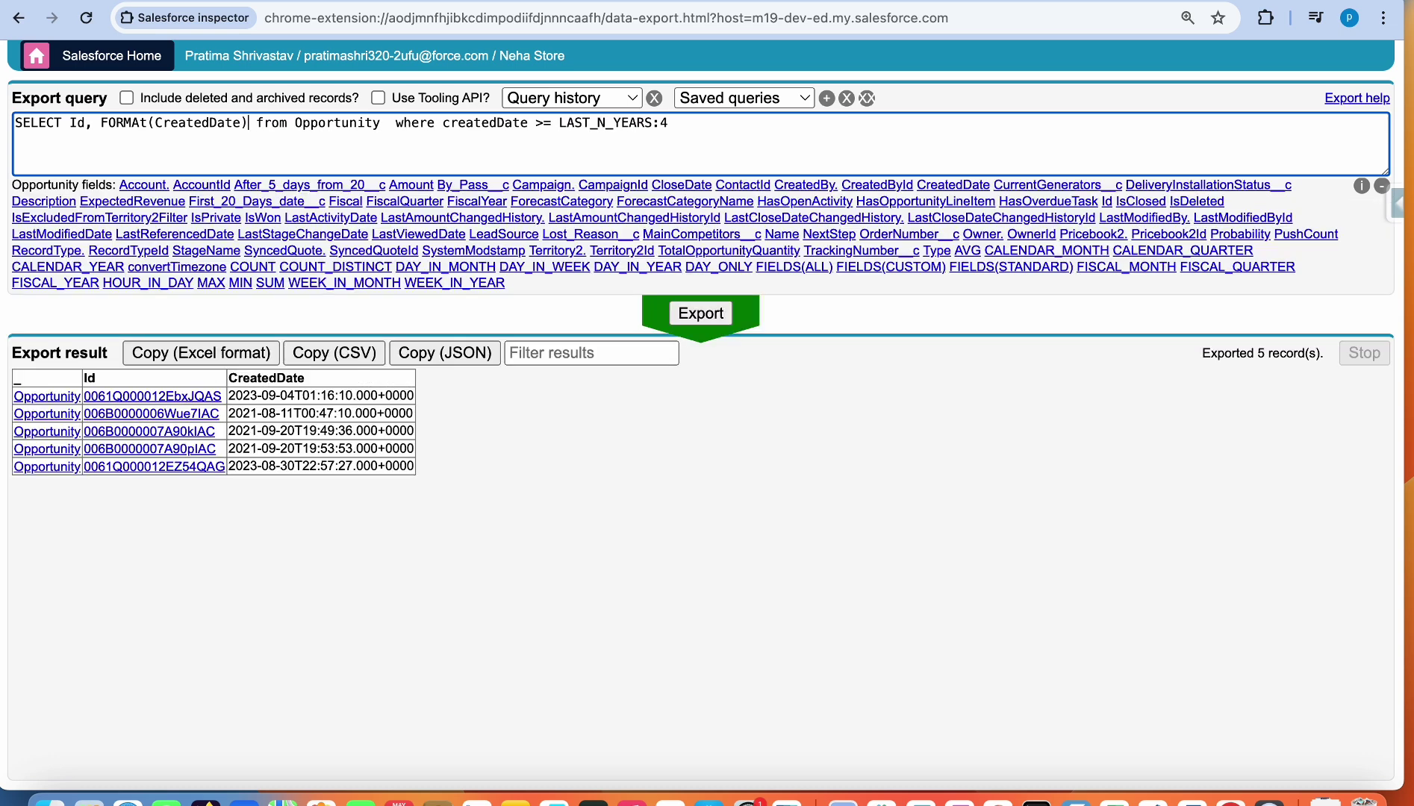
click(702, 315)
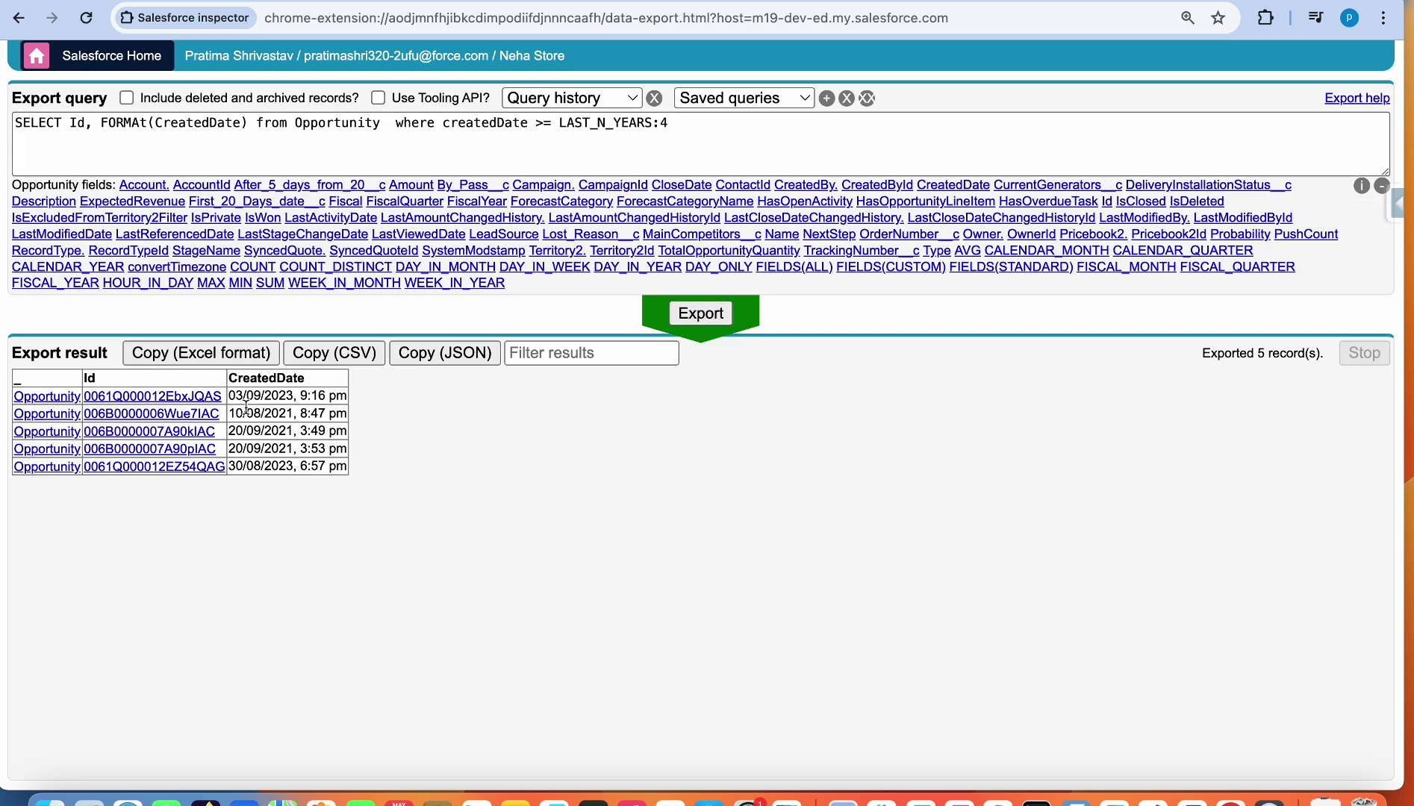
drag(233, 394, 330, 473)
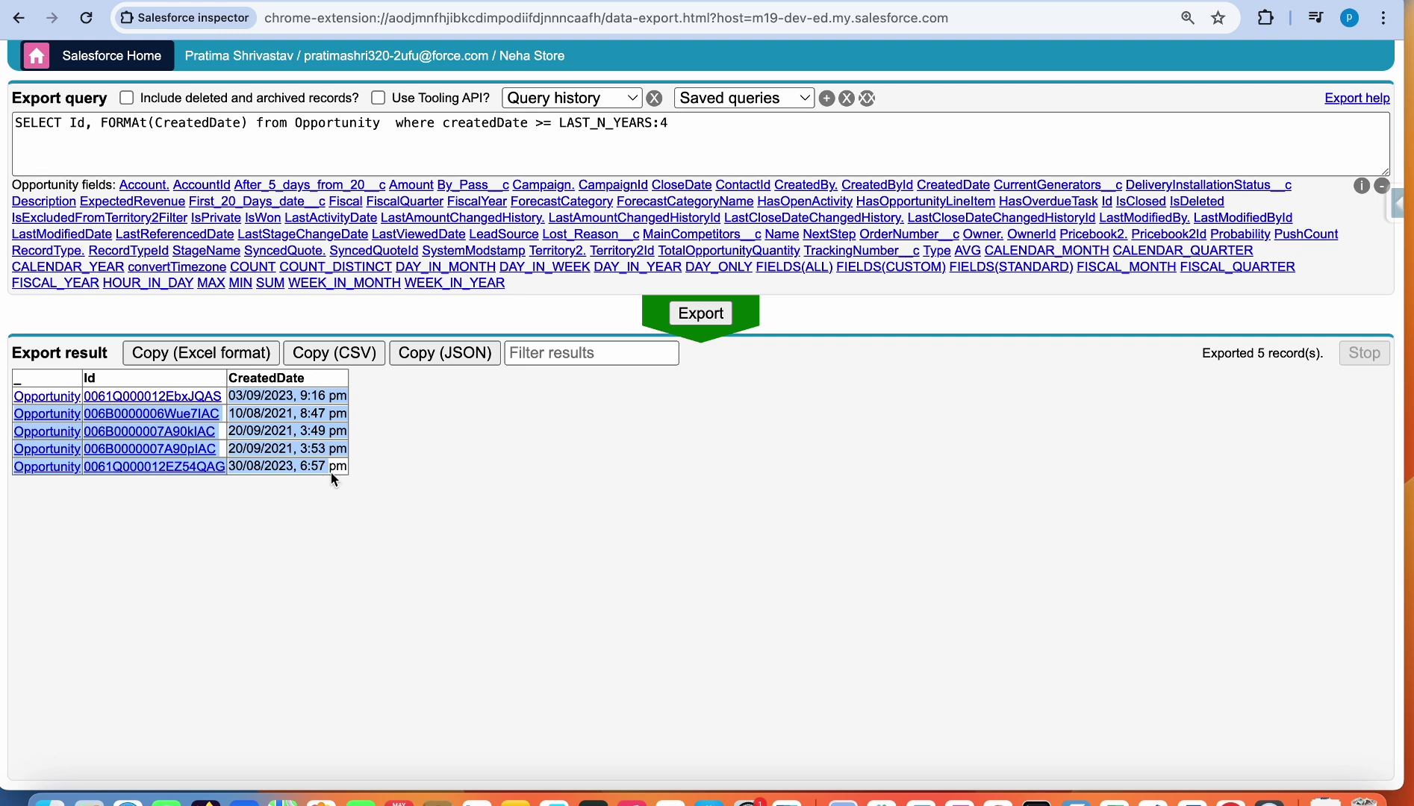
click(319, 520)
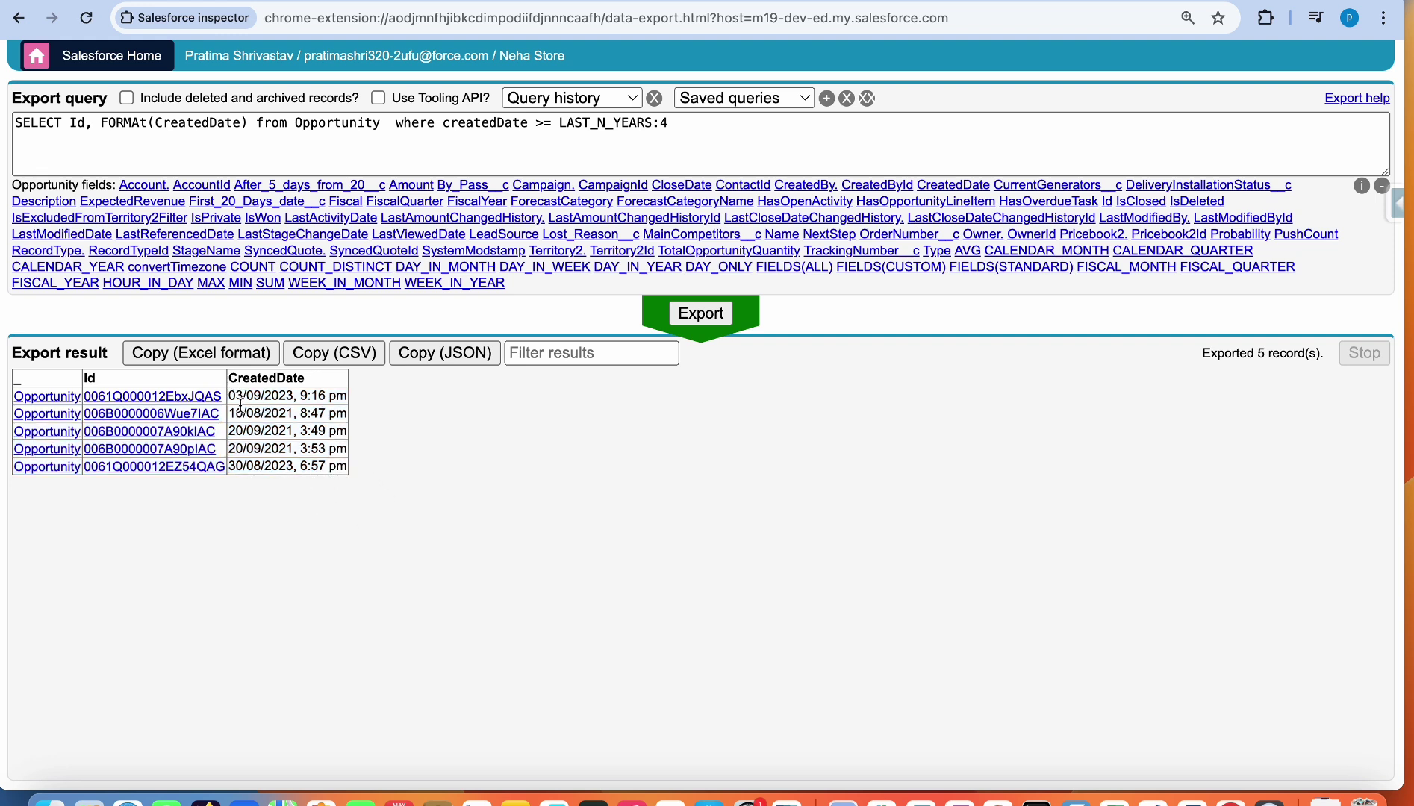
drag(223, 386, 348, 409)
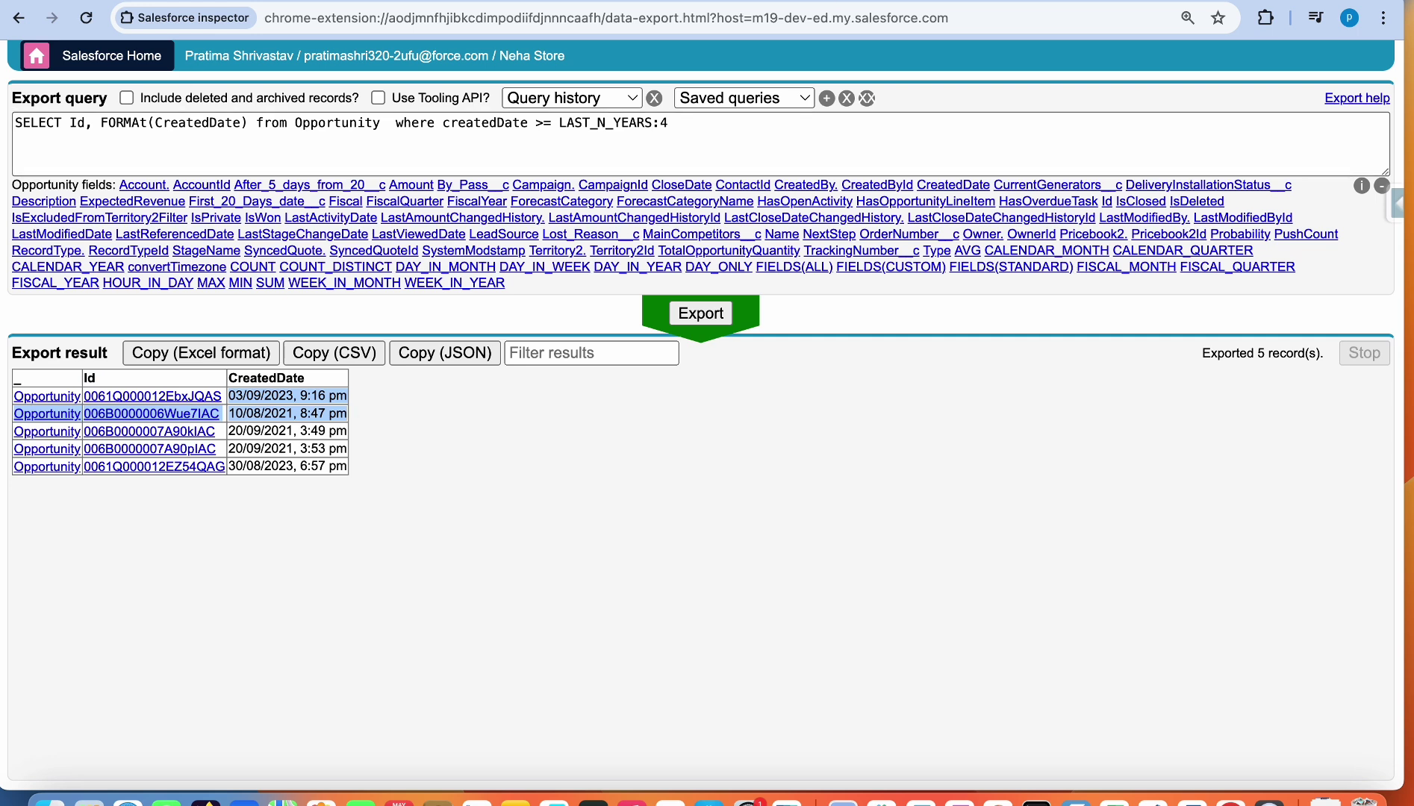
Step: Replace the selected Id and formatted CreatedDate fields with COUNT() and run the export
click(98, 140)
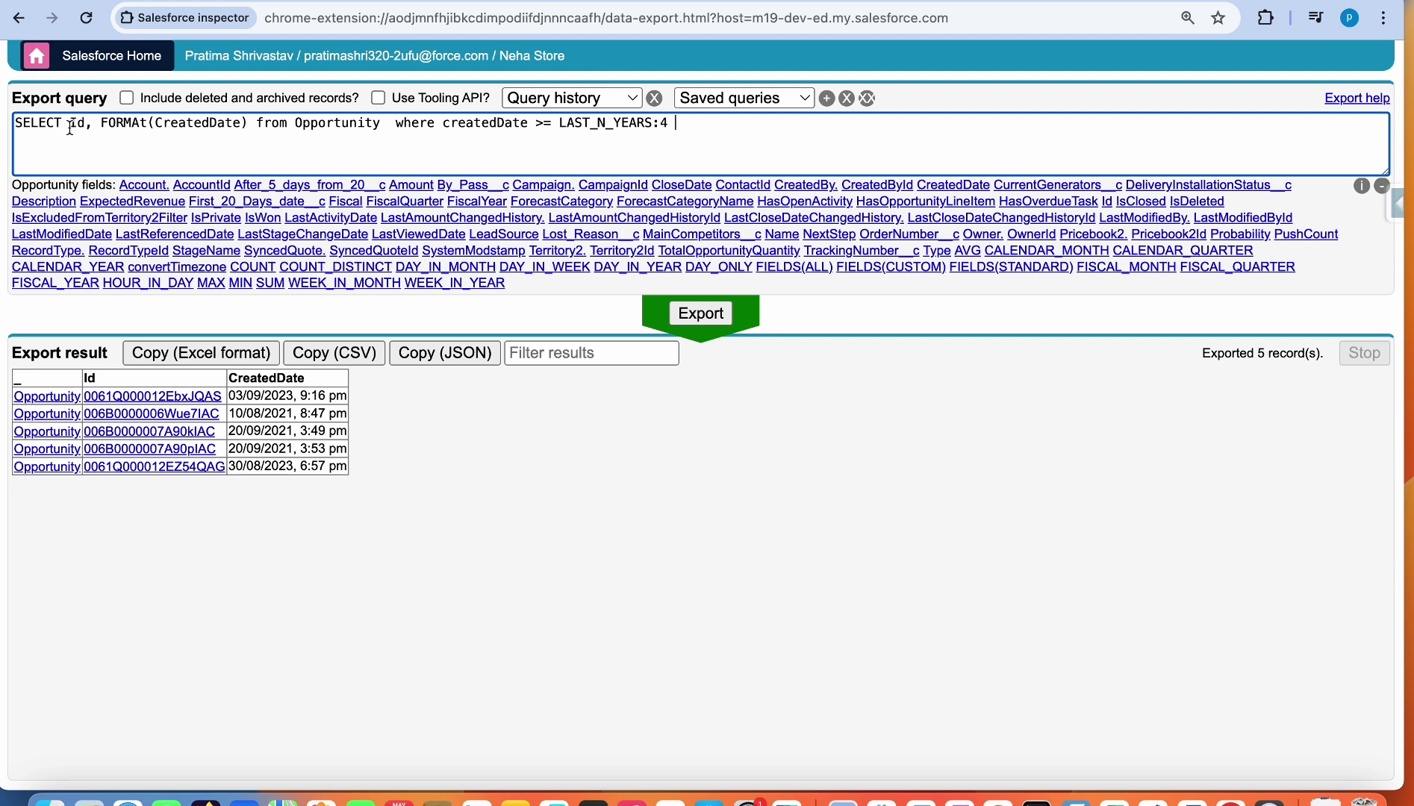
drag(70, 128, 251, 129)
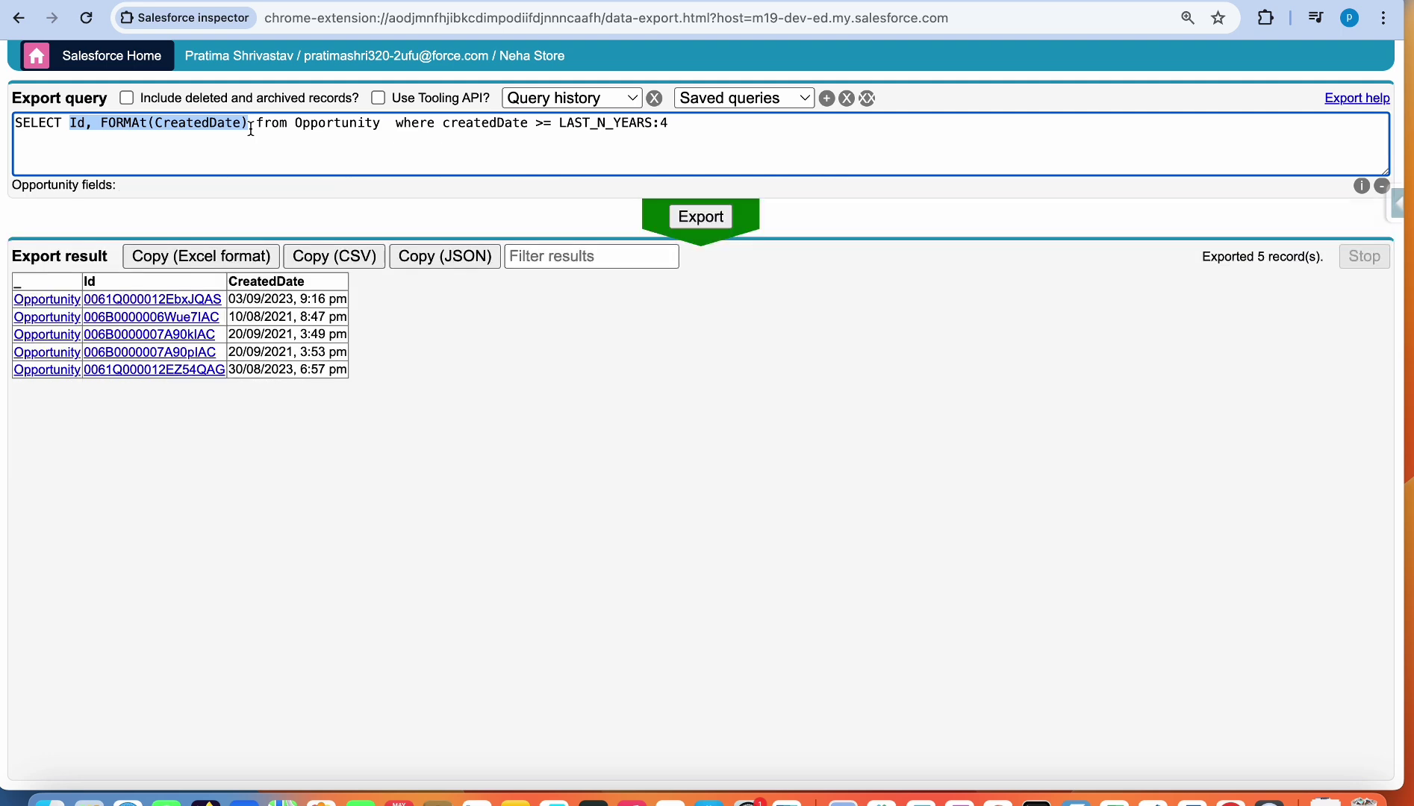
text(COUNT)
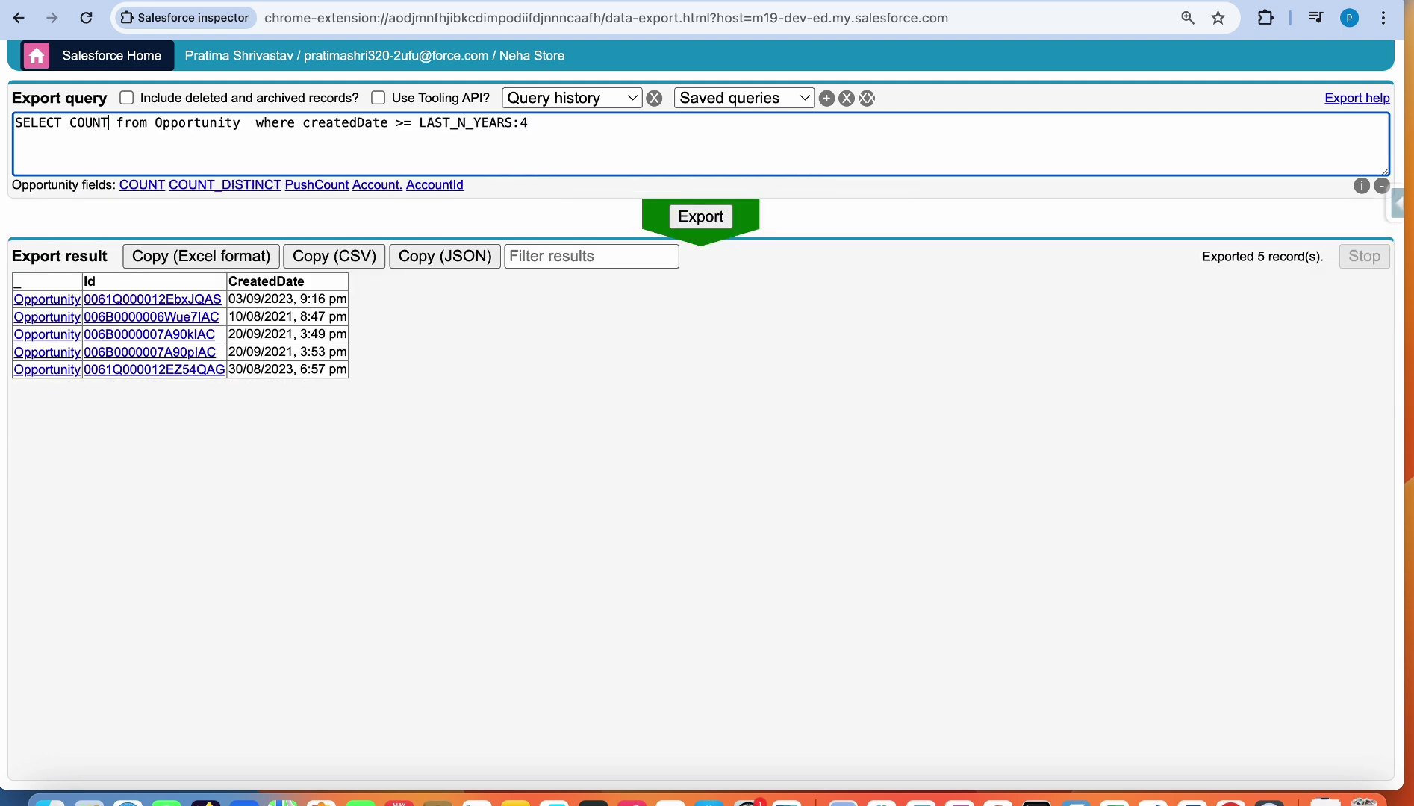
text(())
click(716, 303)
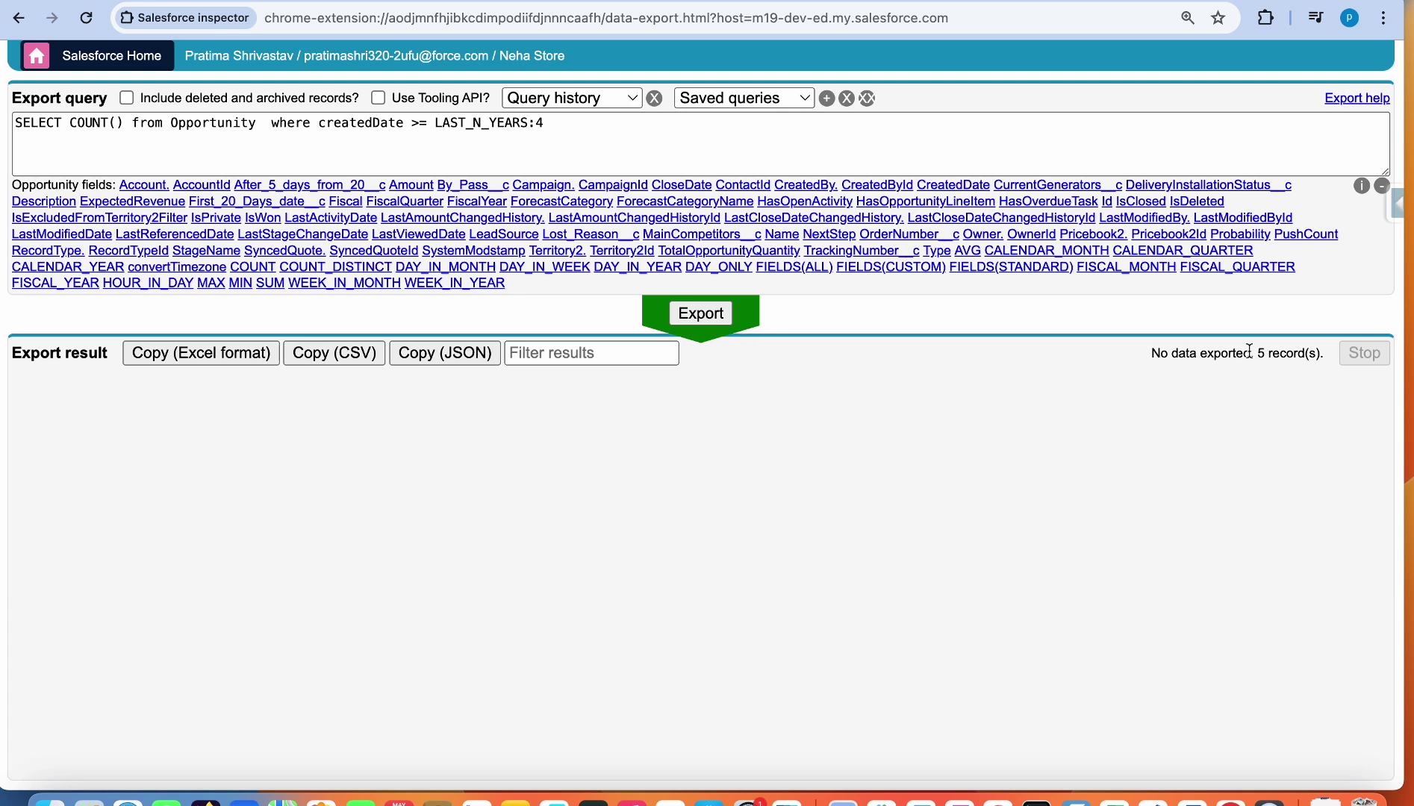
drag(1267, 355, 1249, 354)
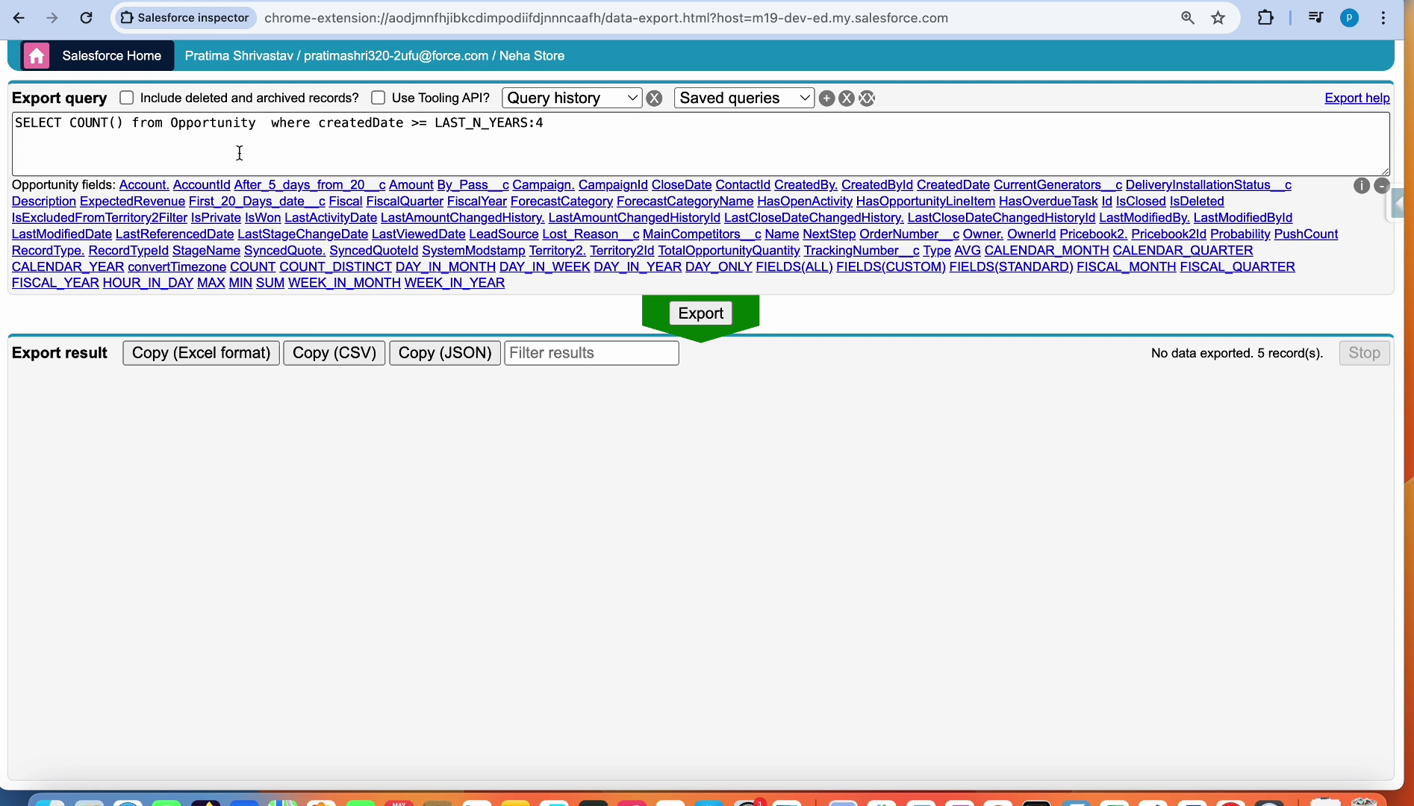
Step: Remove the where clause with the createdDate filter from the Opportunity COUNT() query
click(271, 126)
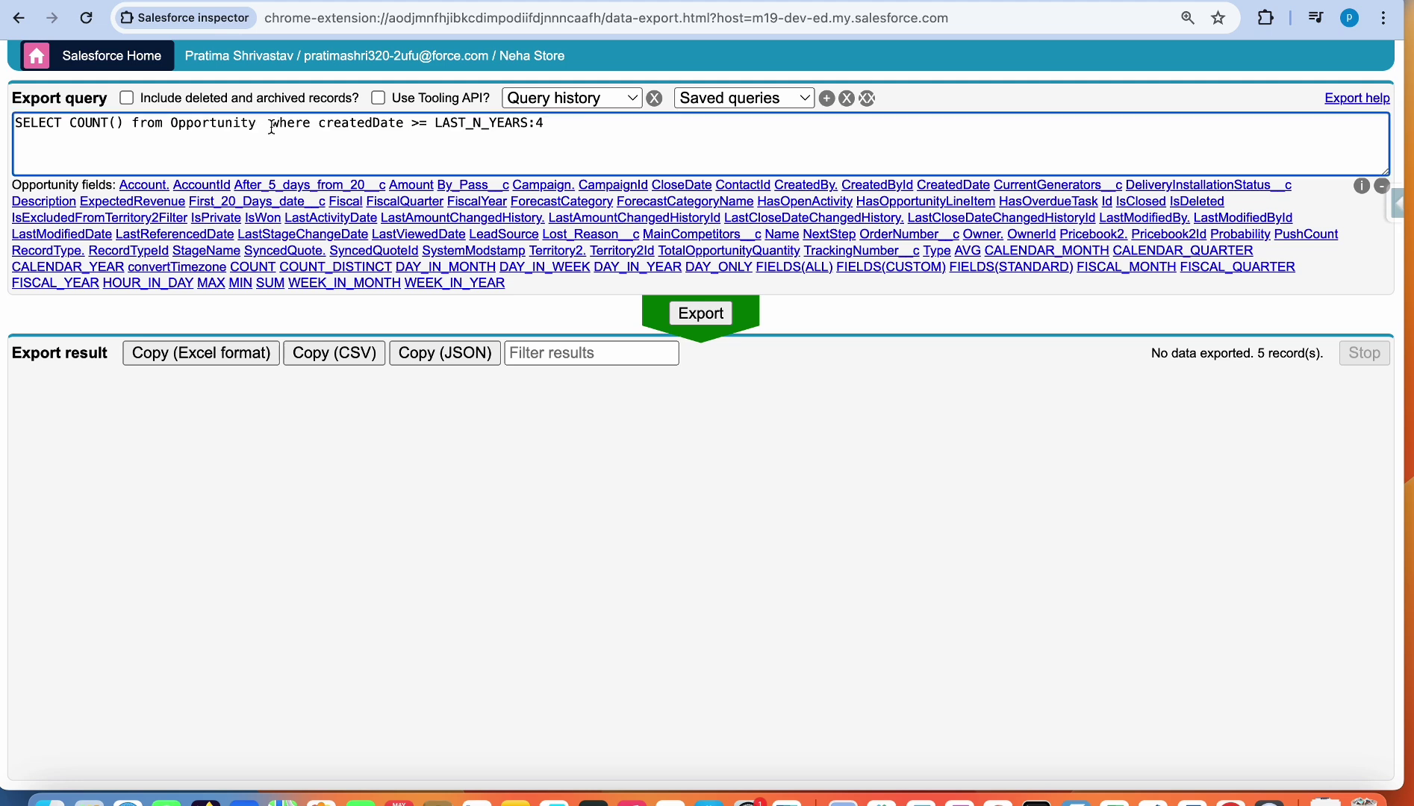
key(BackSpace)
key(Left)
key(Right)
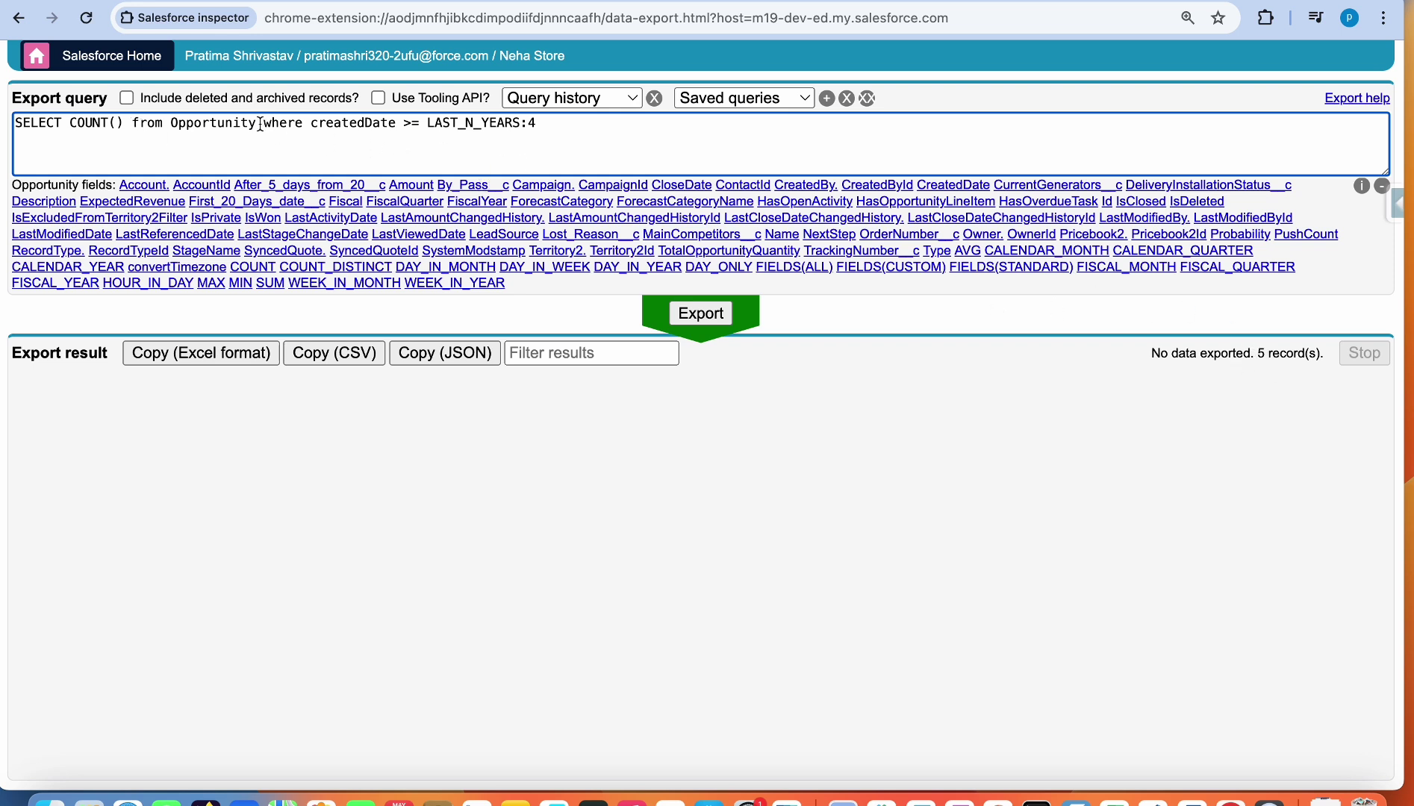
drag(258, 123, 594, 116)
key(BackSpace)
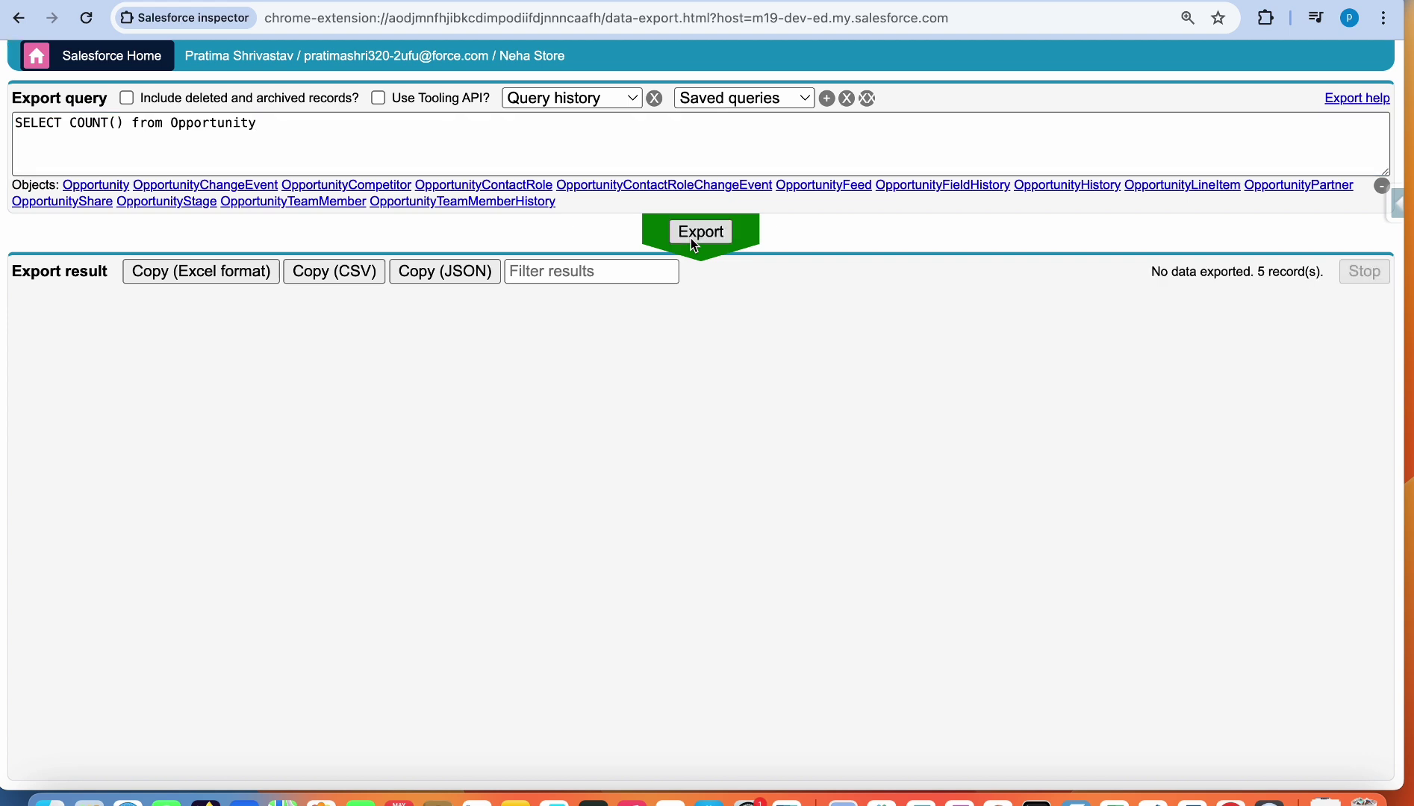
click(417, 136)
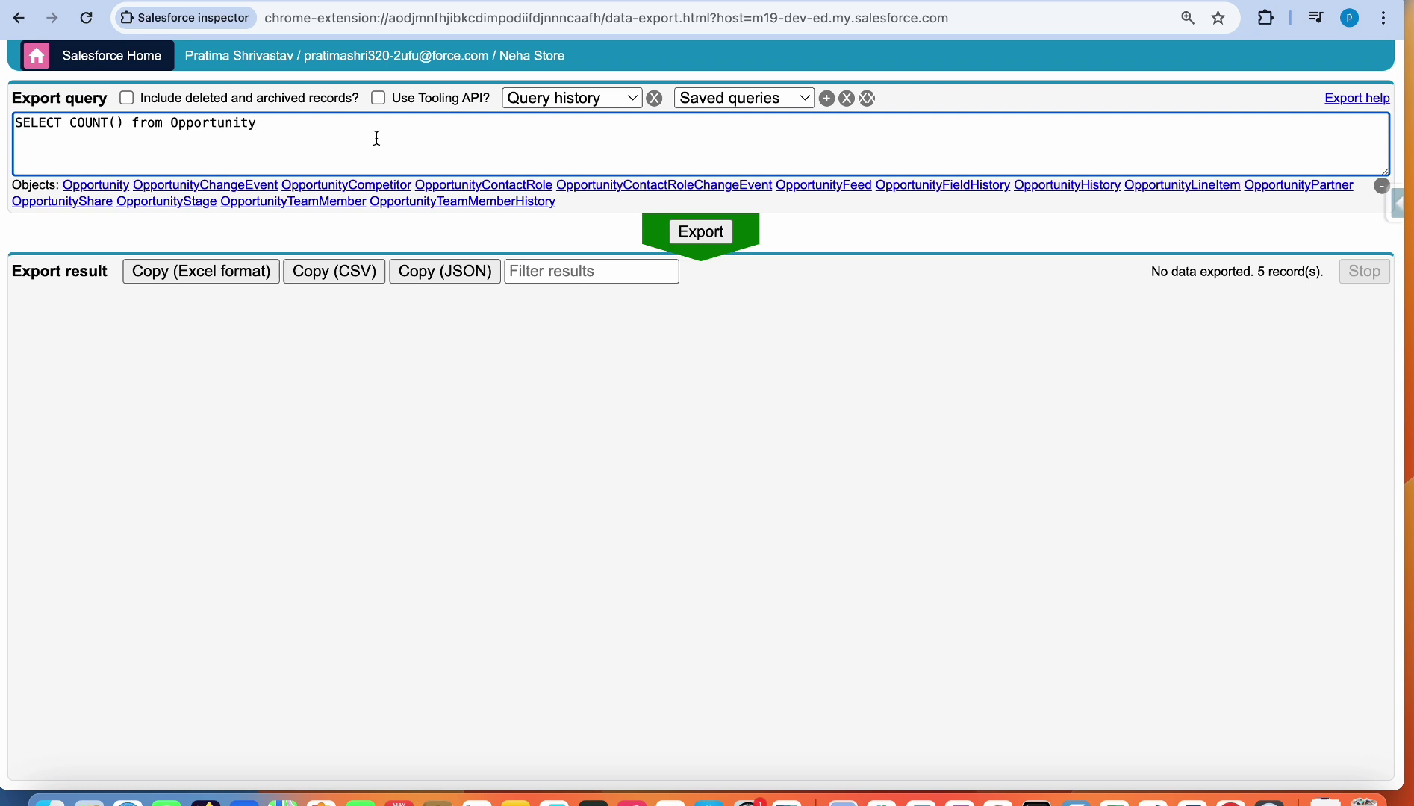
click(71, 125)
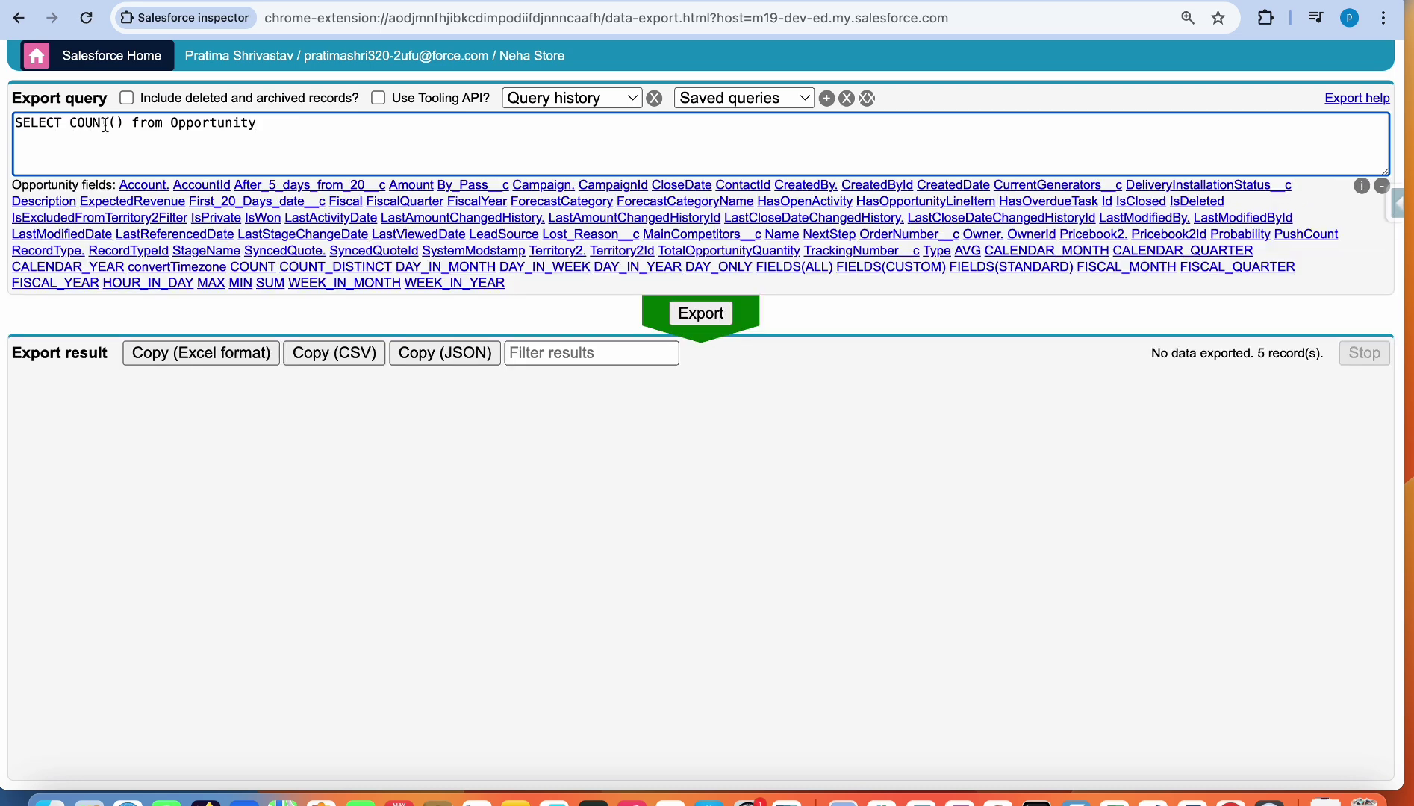
Step: Change the Opportunity query to select StageName and COUNT(Id), with a GROUP BY StageName clause at the end
text(Stage)
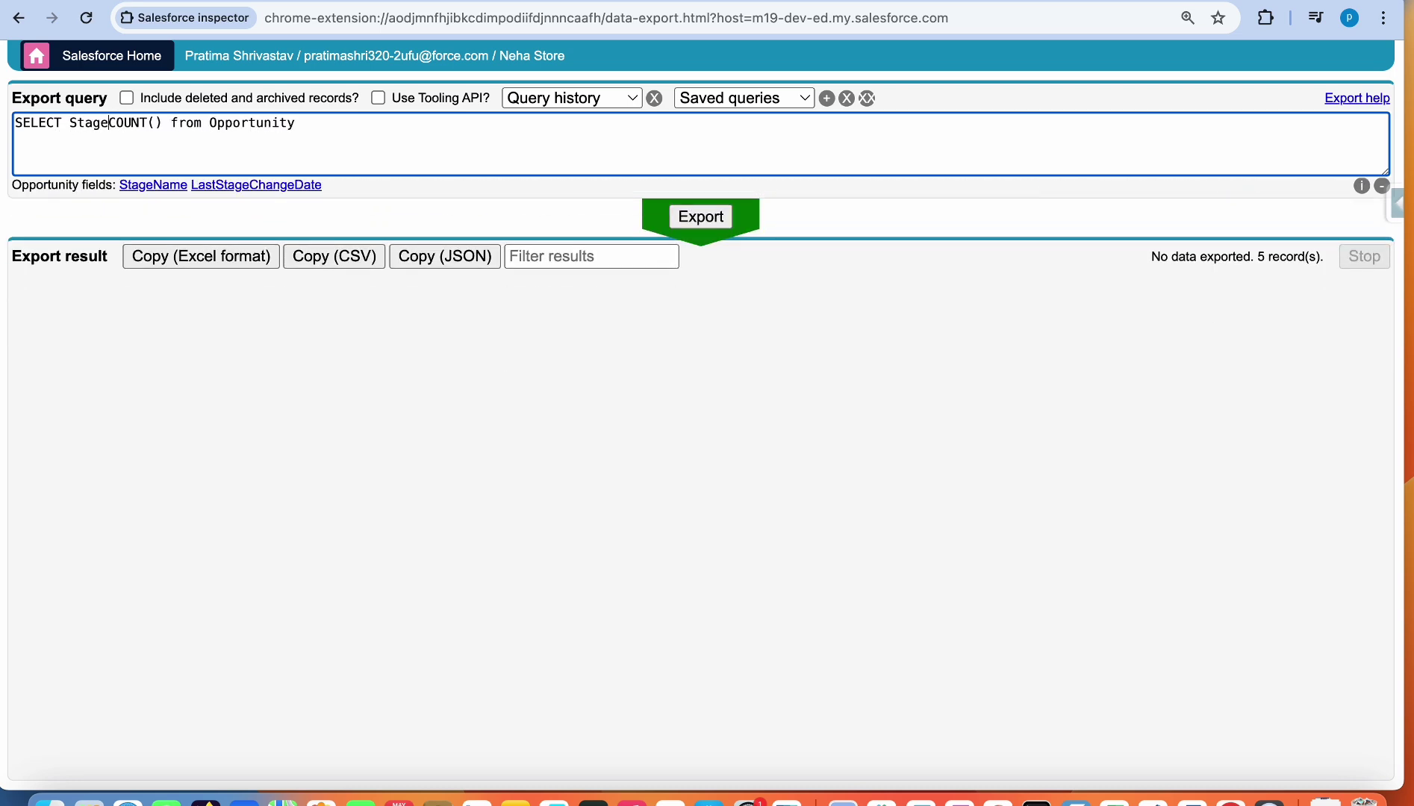
click(135, 191)
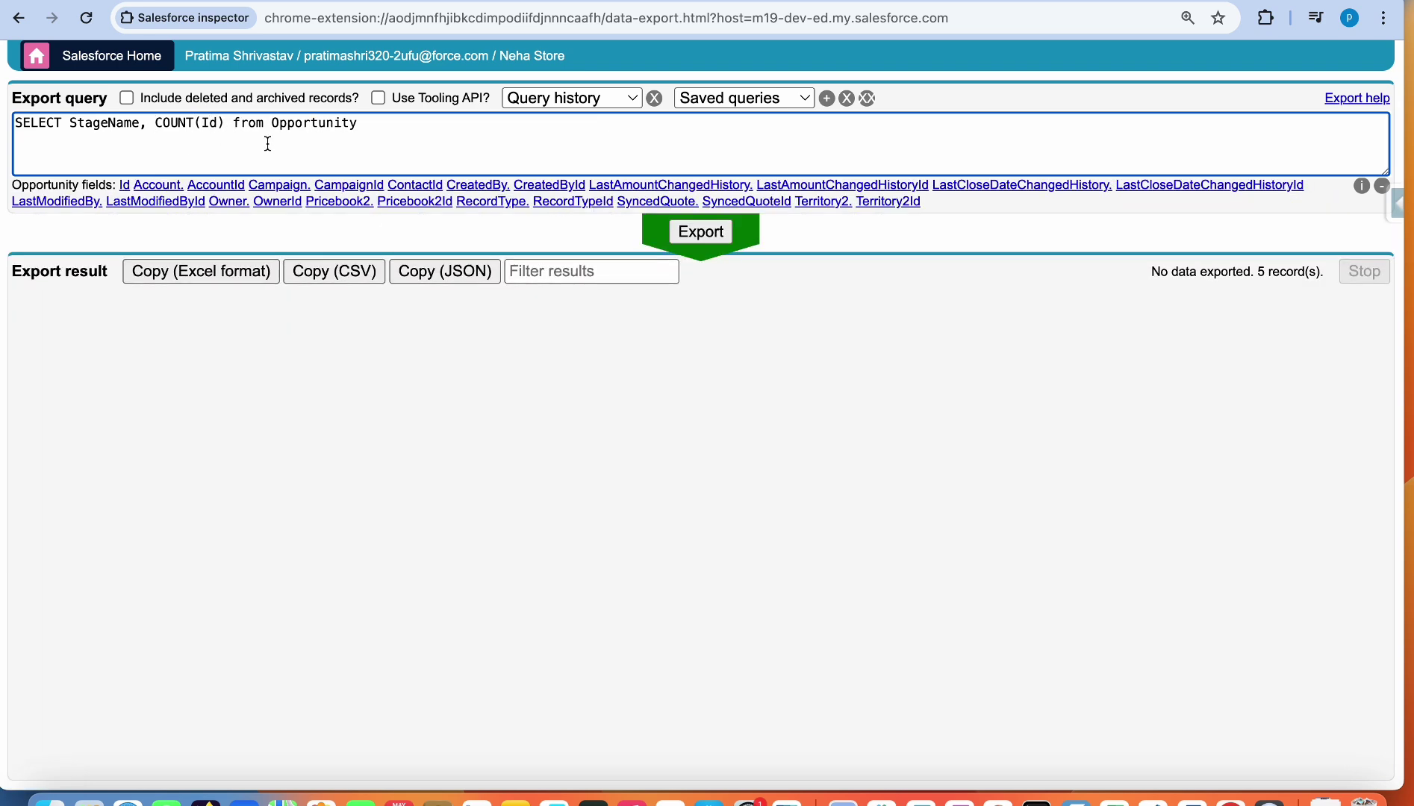
click(368, 126)
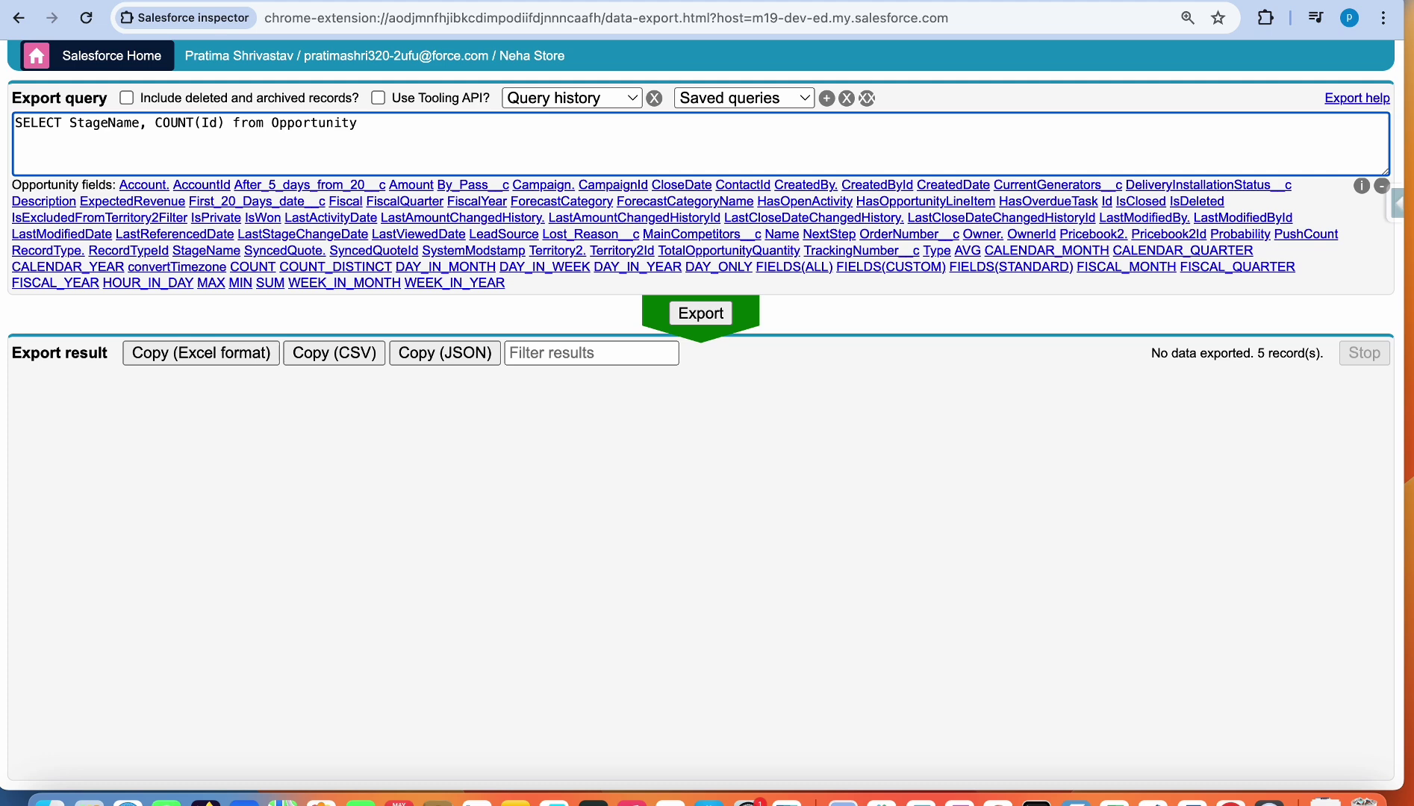
text(GROUP BY Sta)
click(151, 188)
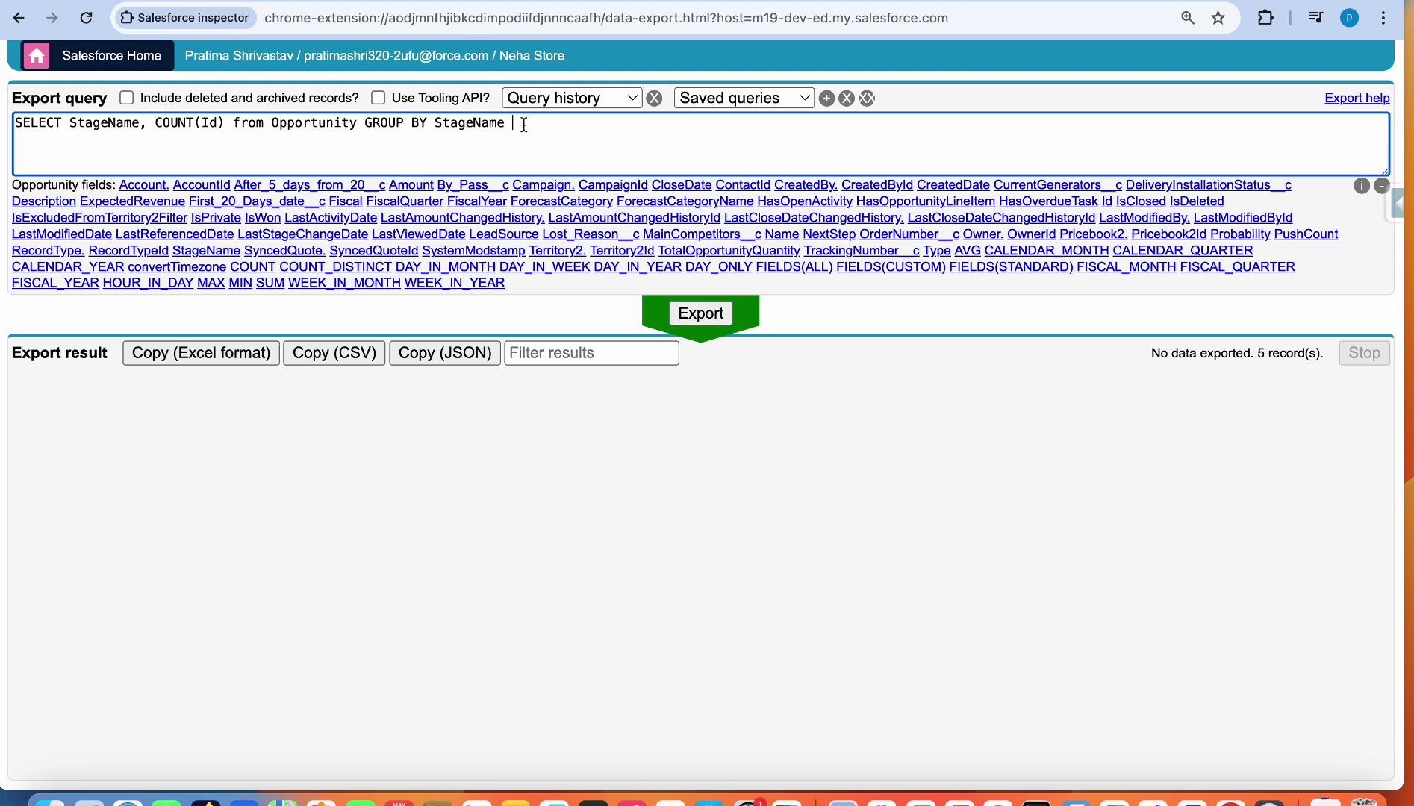
Step: Remove the GROUP BY StageName clause from the Opportunity query and run the export without it
drag(521, 125, 363, 126)
key(BackSpace)
key(BackSpace)
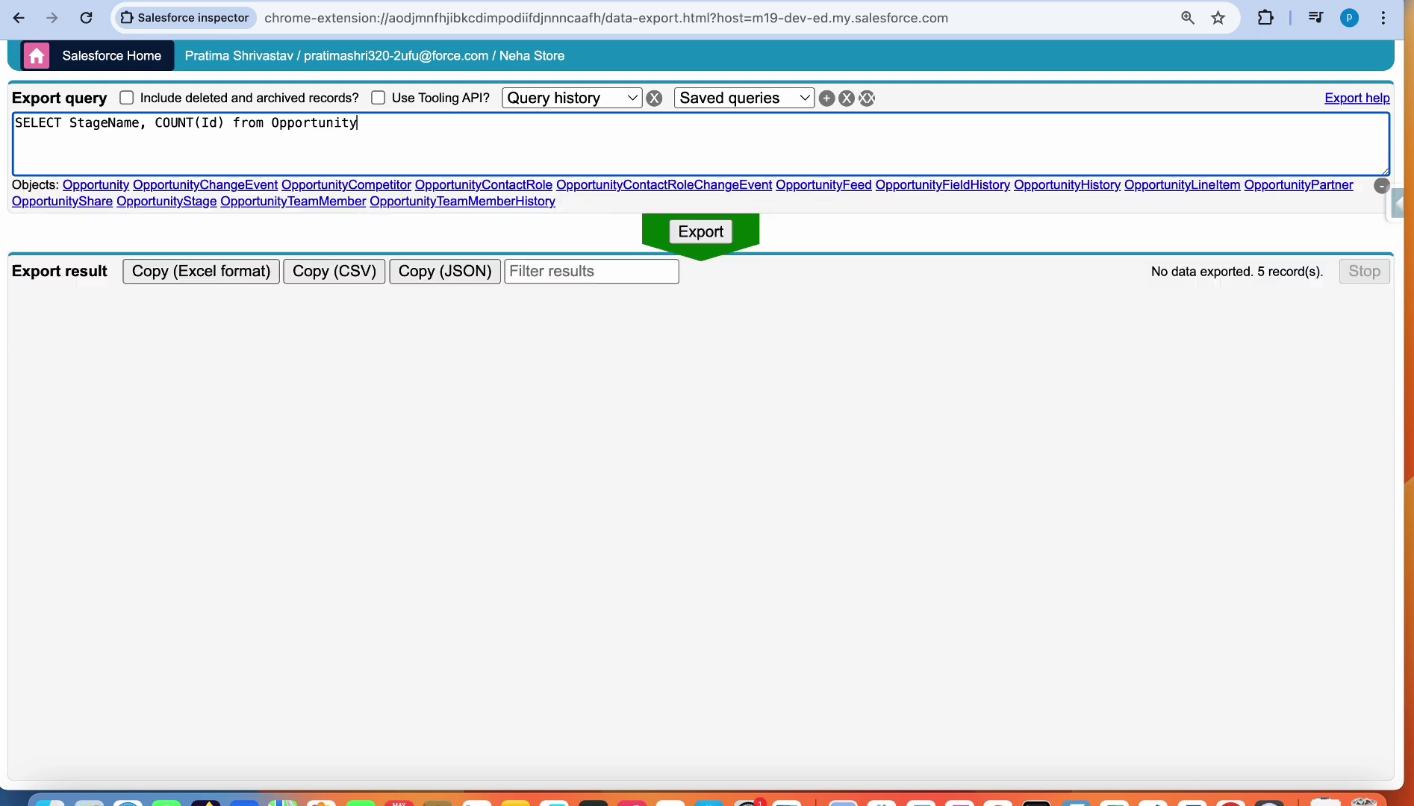
click(701, 232)
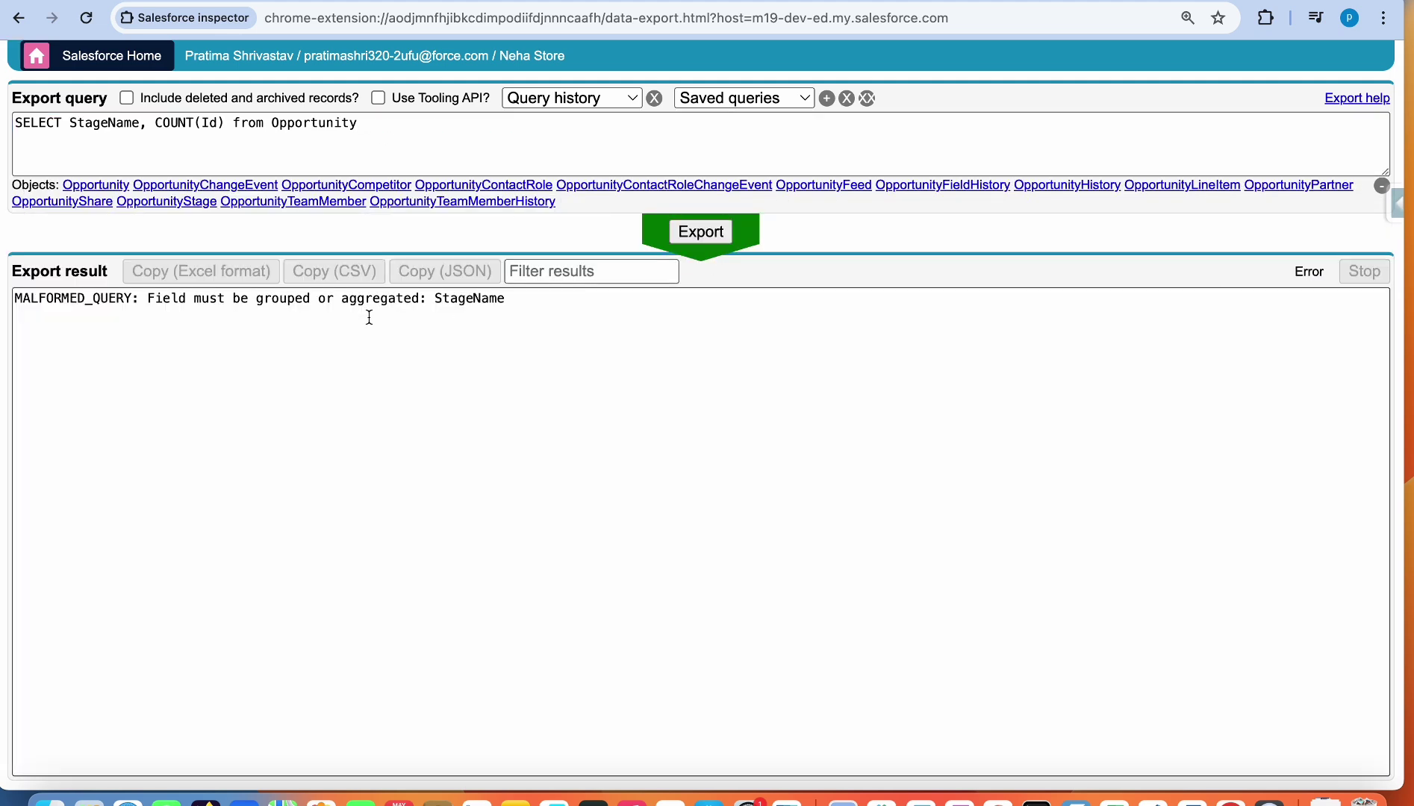
Step: Append GROUP BY StageName to the StageName and COUNT(Id) query on Opportunity and run the export
click(455, 136)
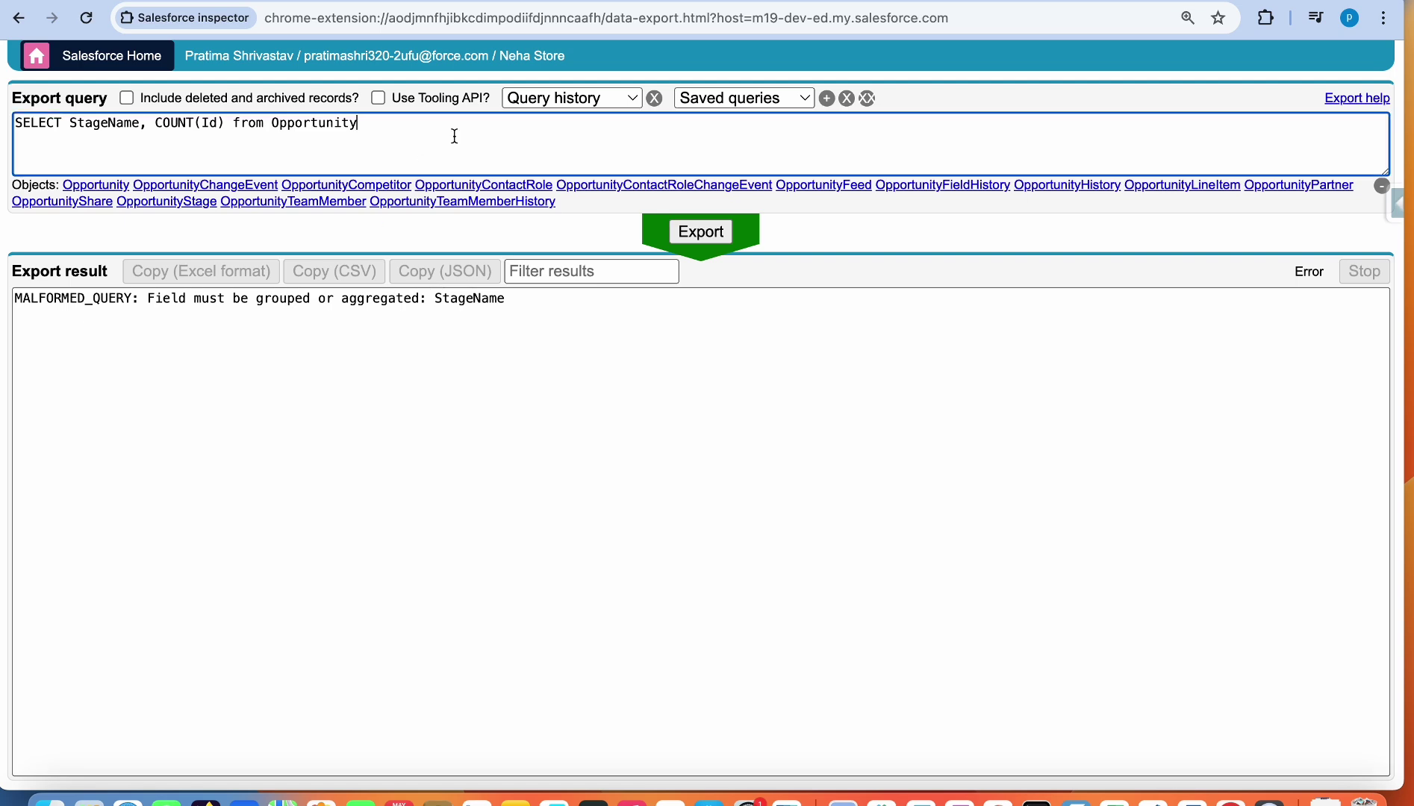
text(GROUP B)
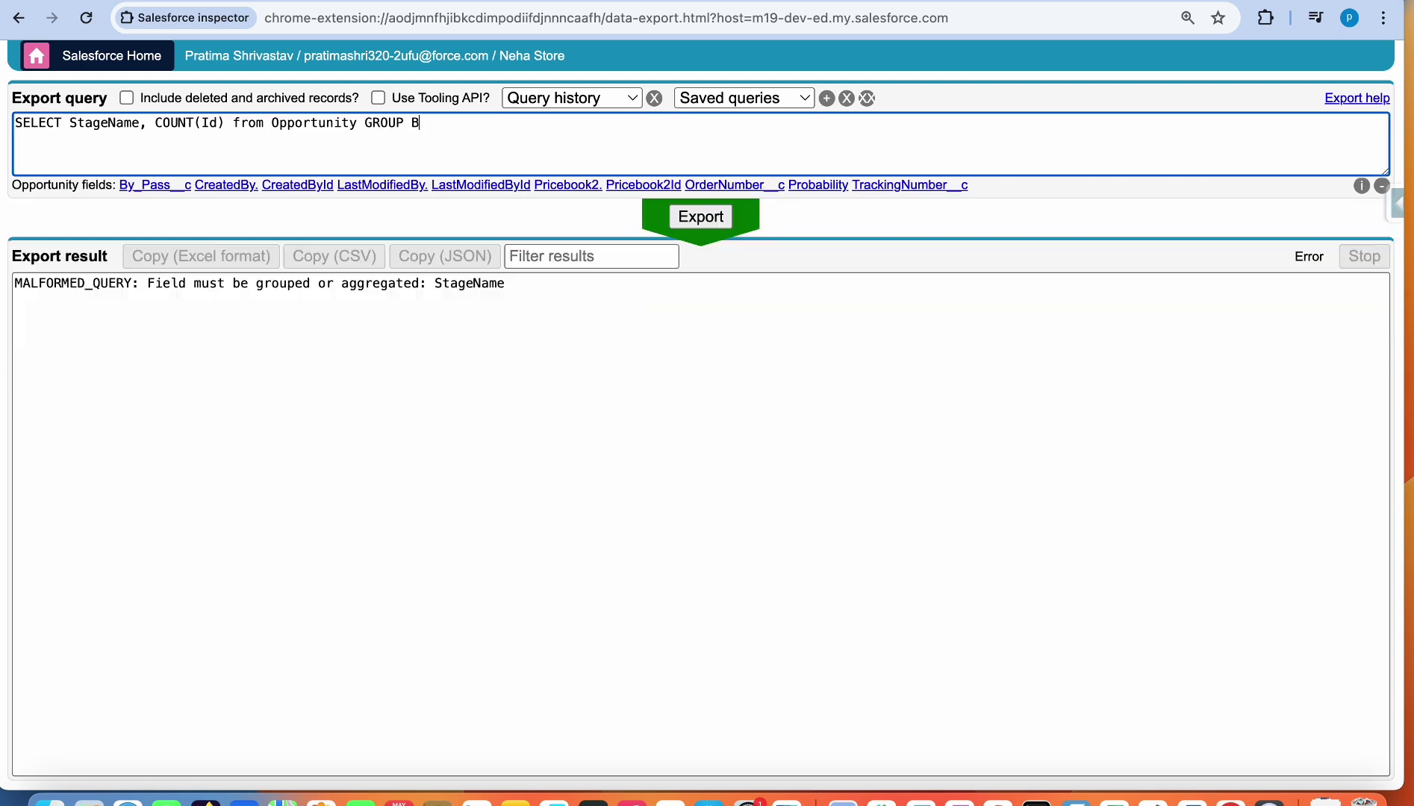
text(Y Stag)
click(158, 186)
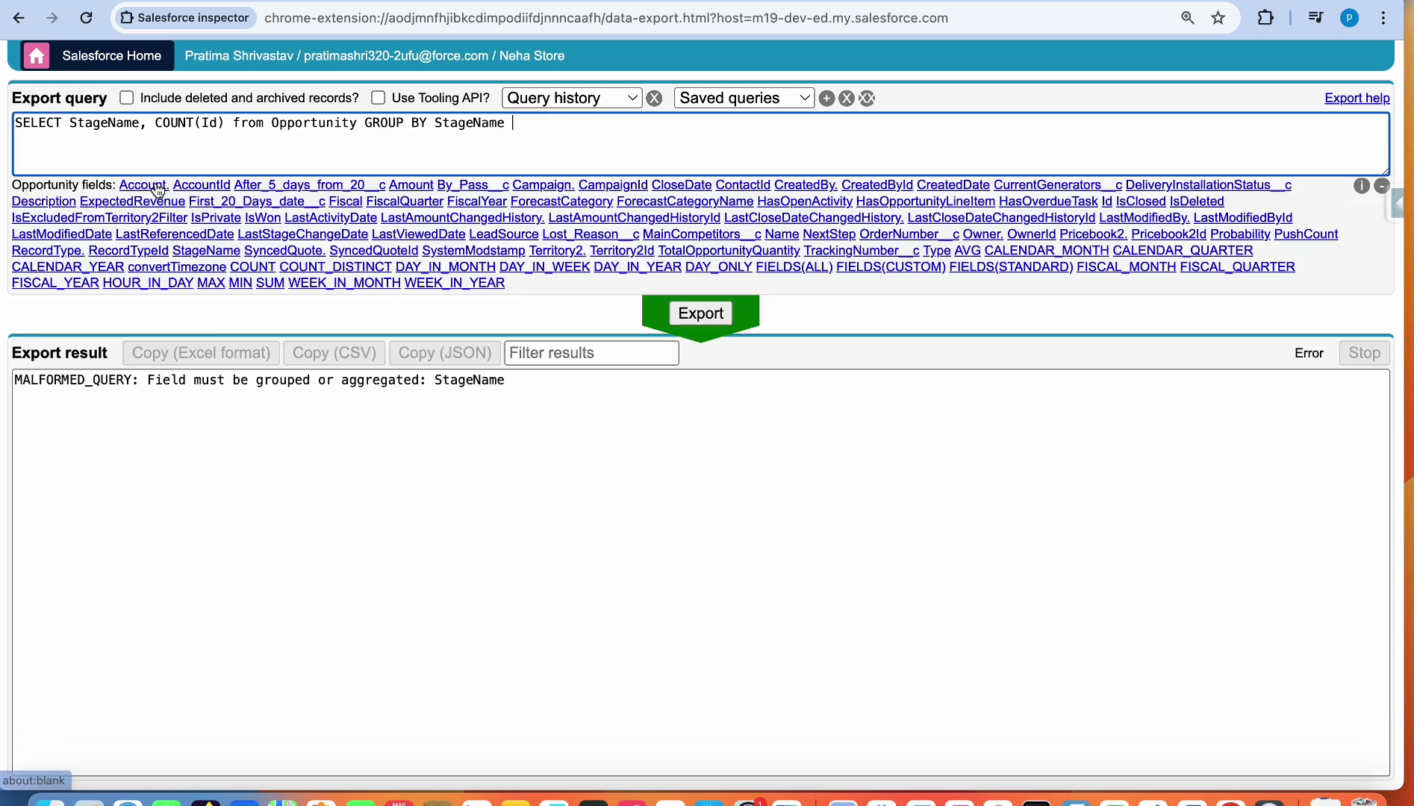
click(696, 314)
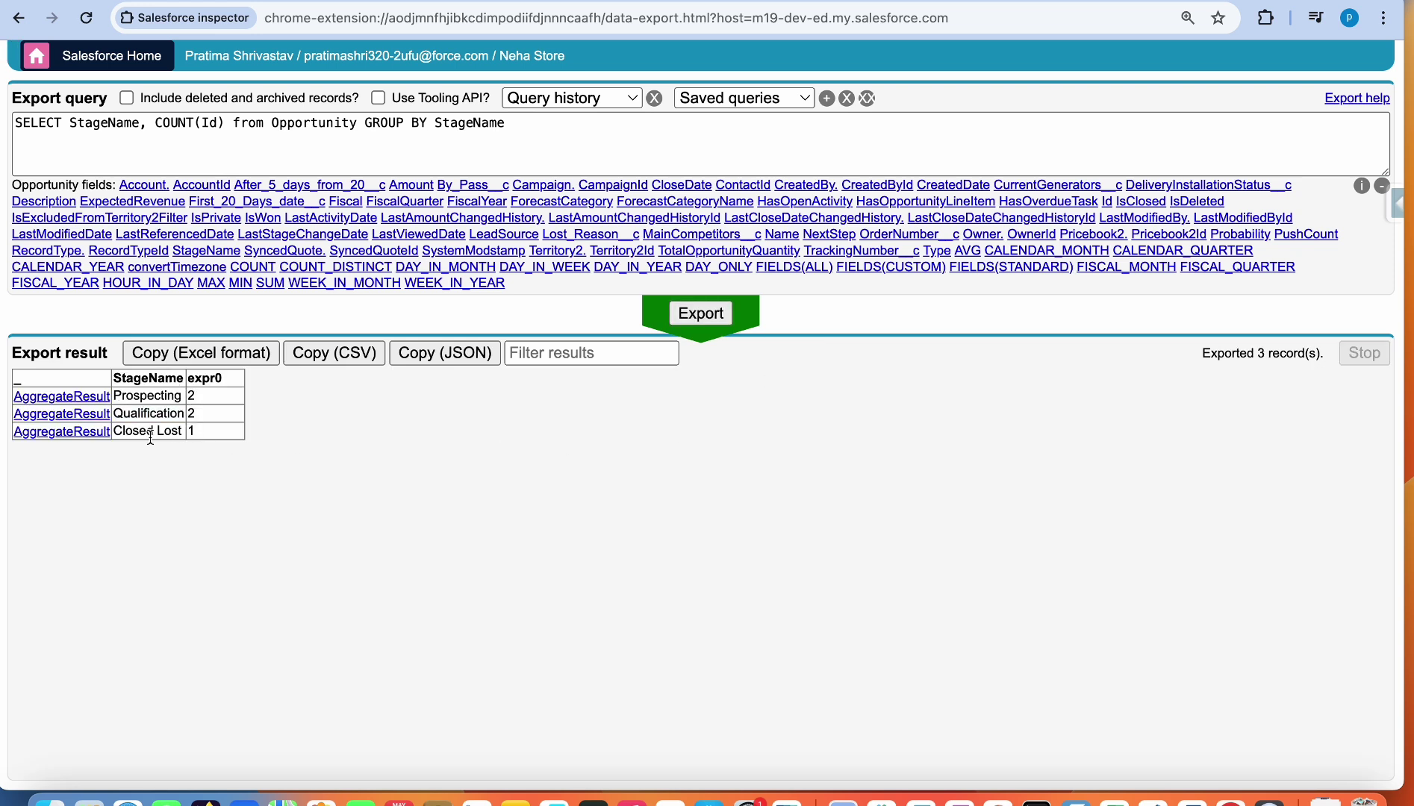
Step: Select the entire text of the grouped Opportunity query
triple_click(144, 142)
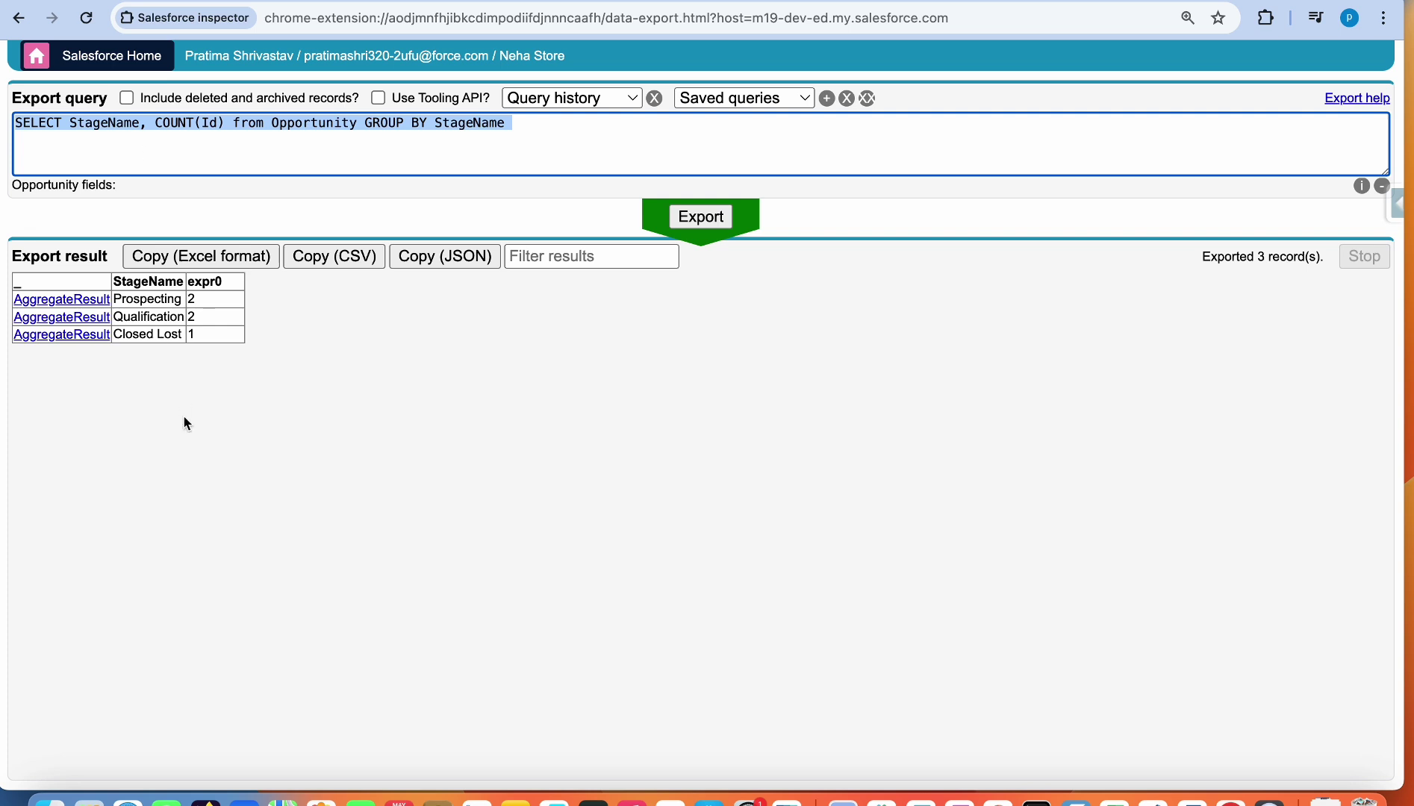